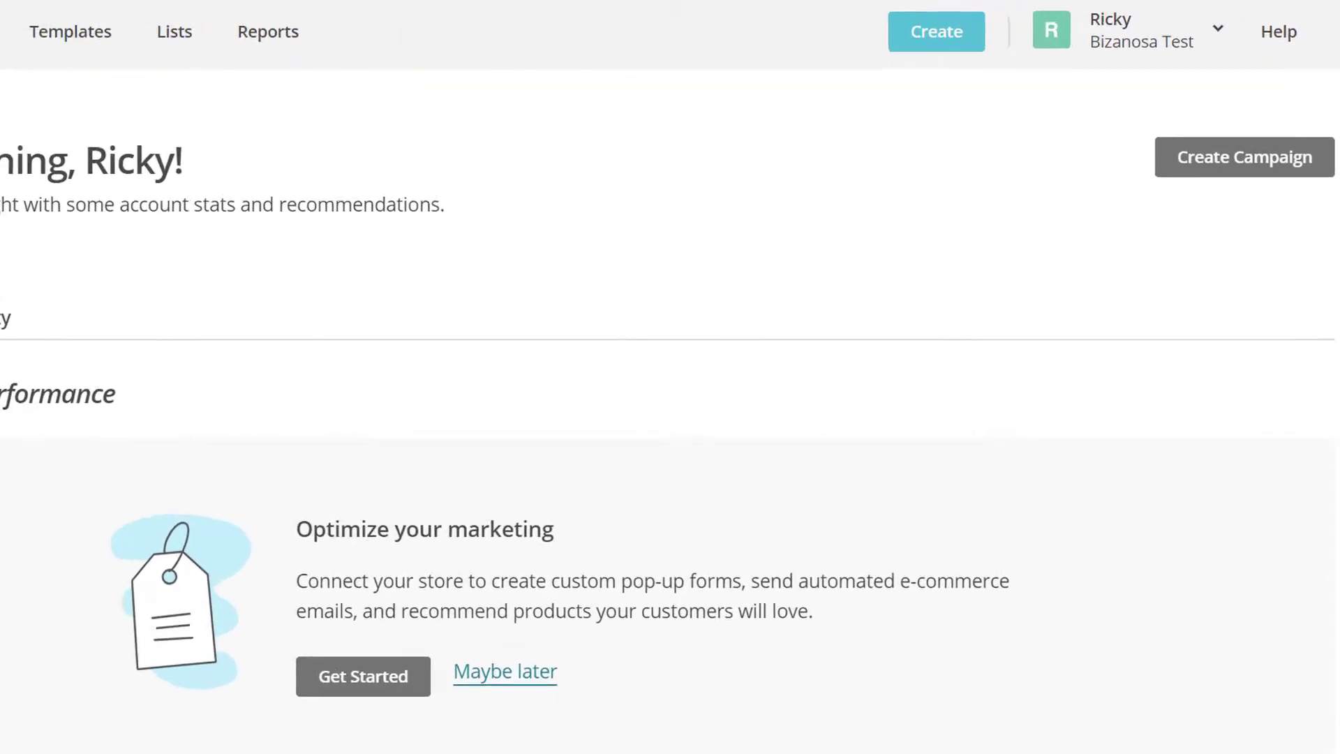
- Start creating a new email campaign from the Campaigns page
click(782, 67)
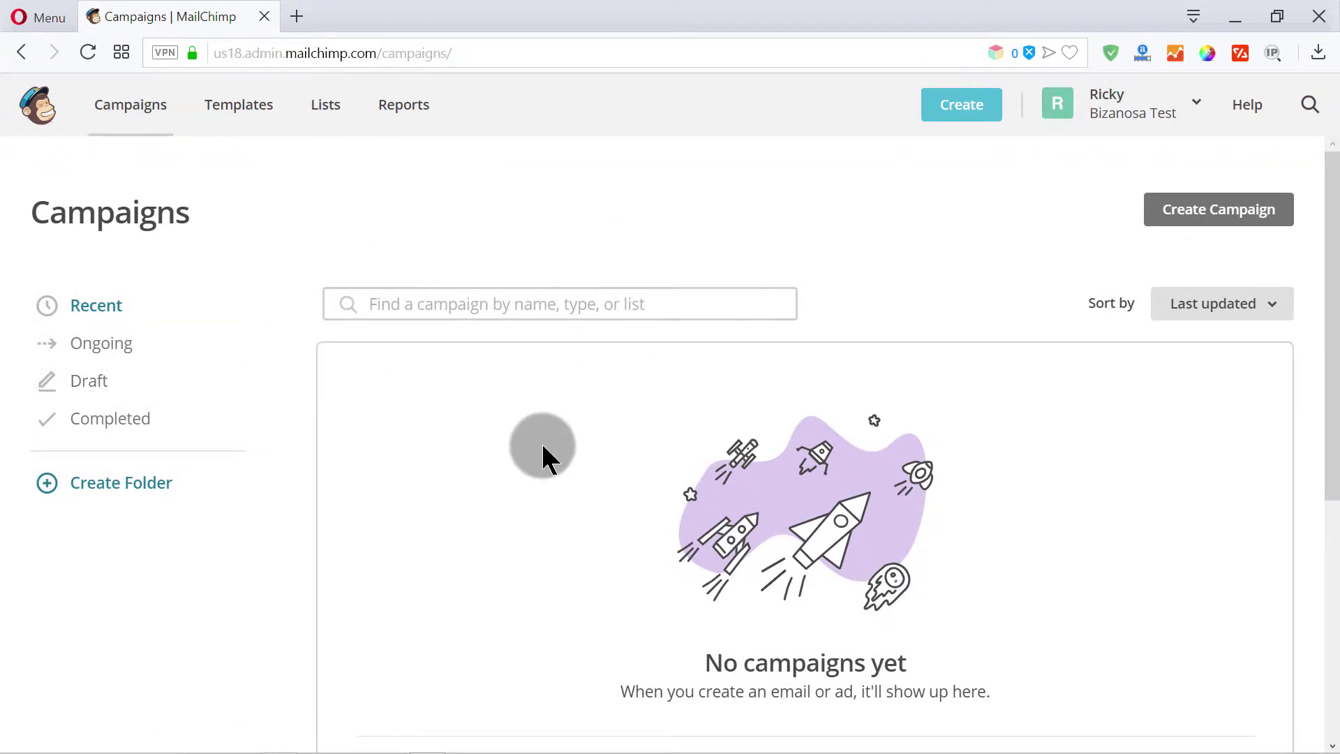
click(624, 224)
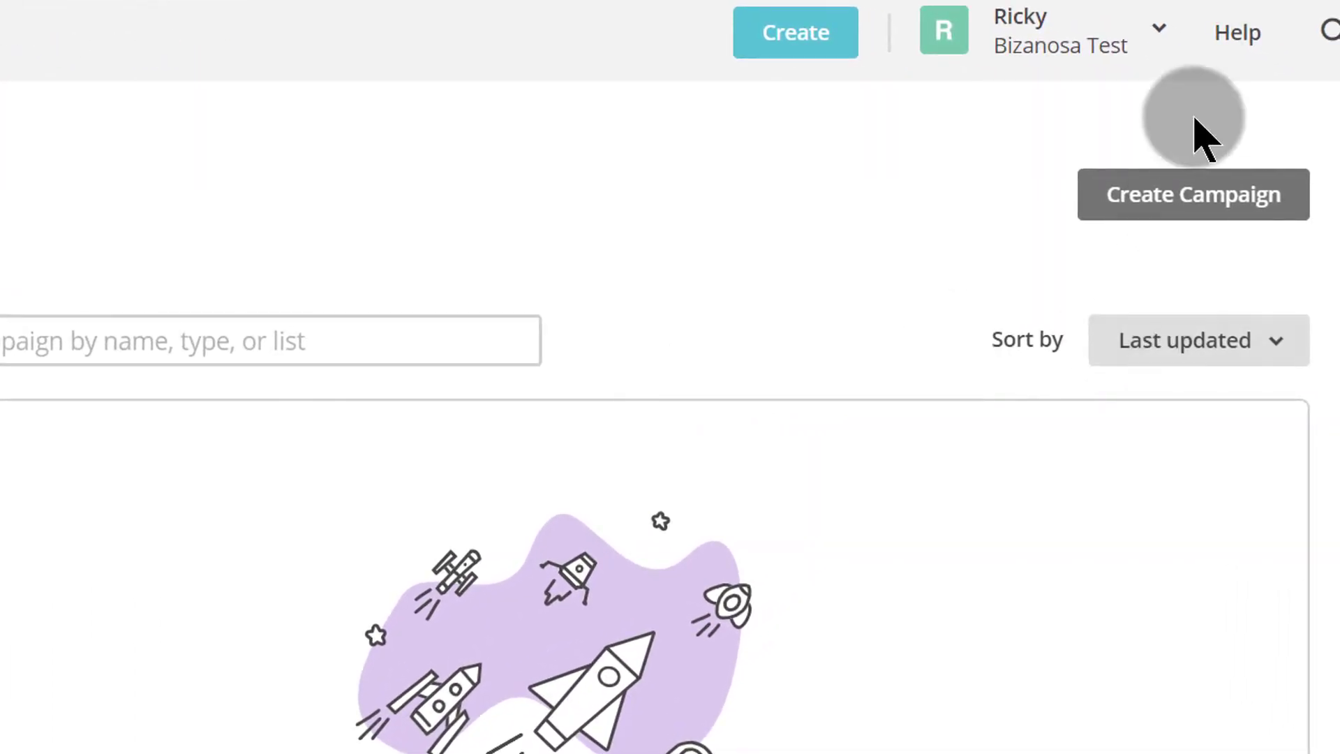
click(1183, 195)
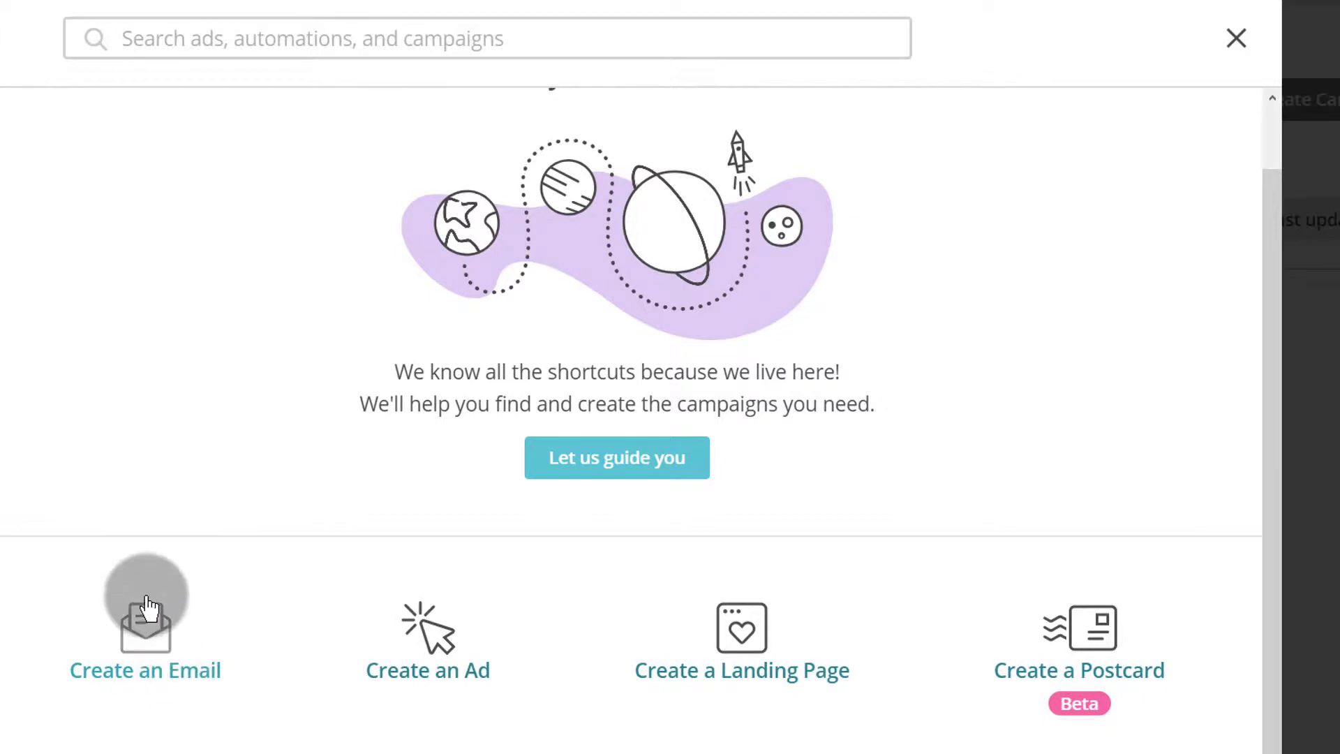
click(154, 659)
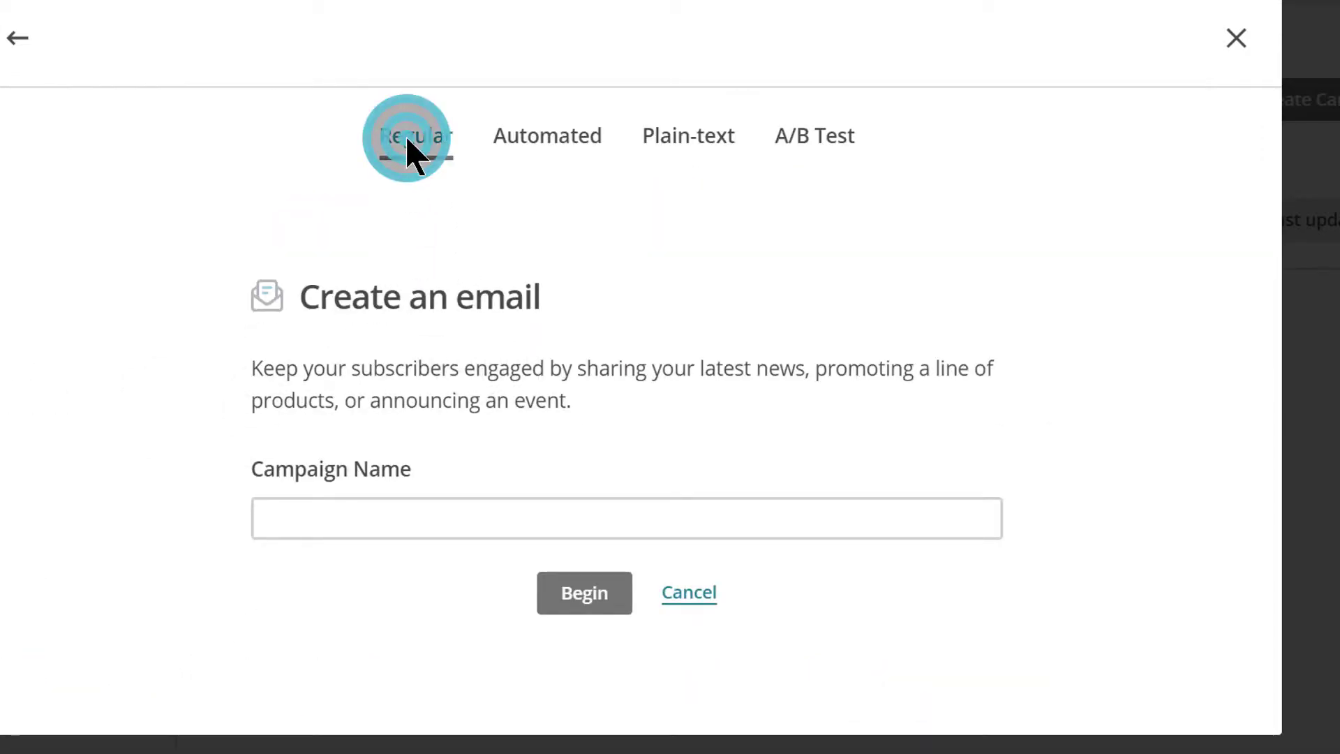
- Review the Automated, Plain-text and A/B Test email campaign types
click(548, 149)
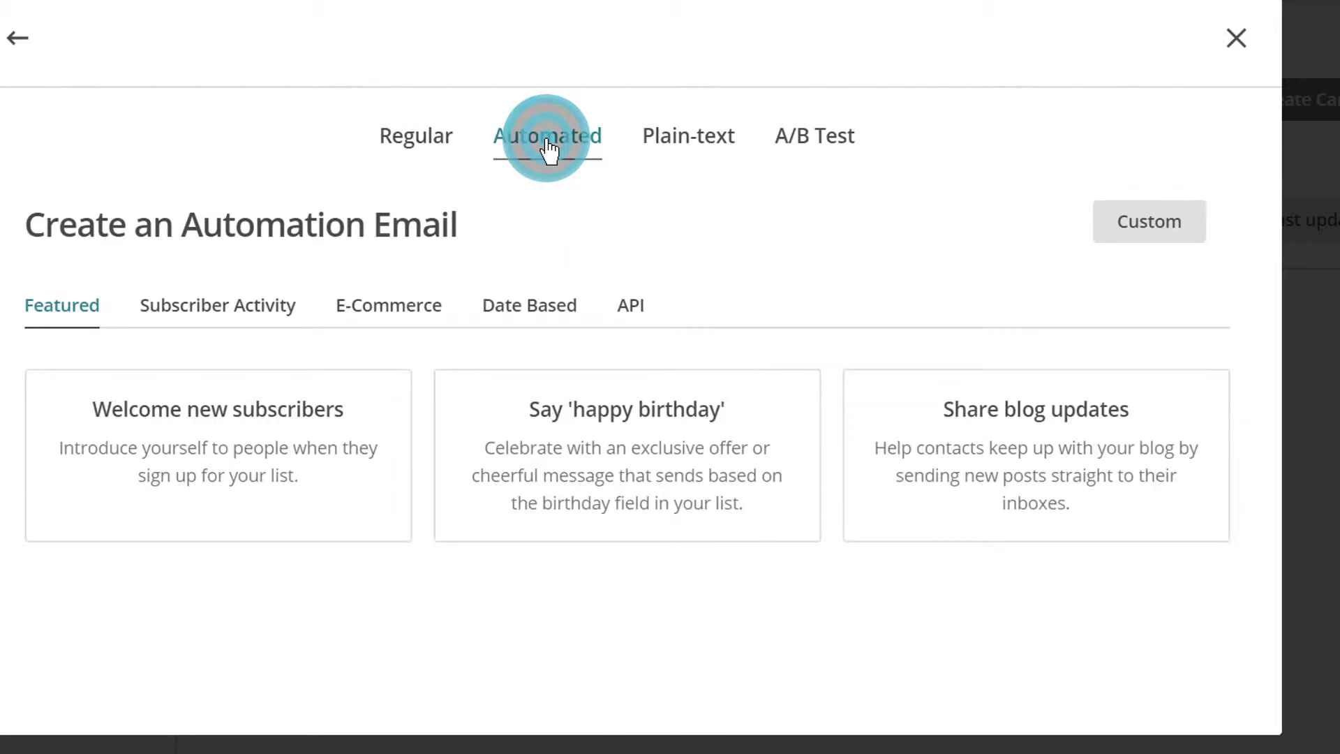
click(694, 150)
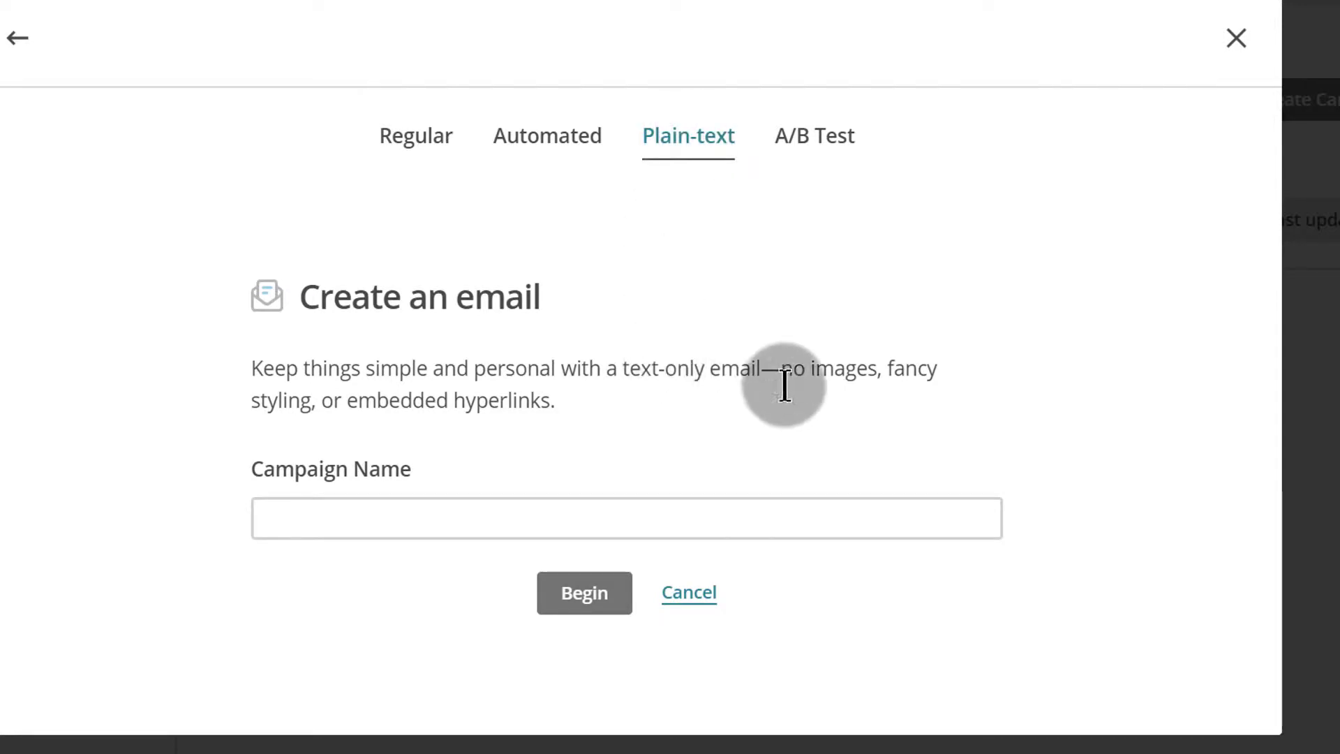
click(821, 148)
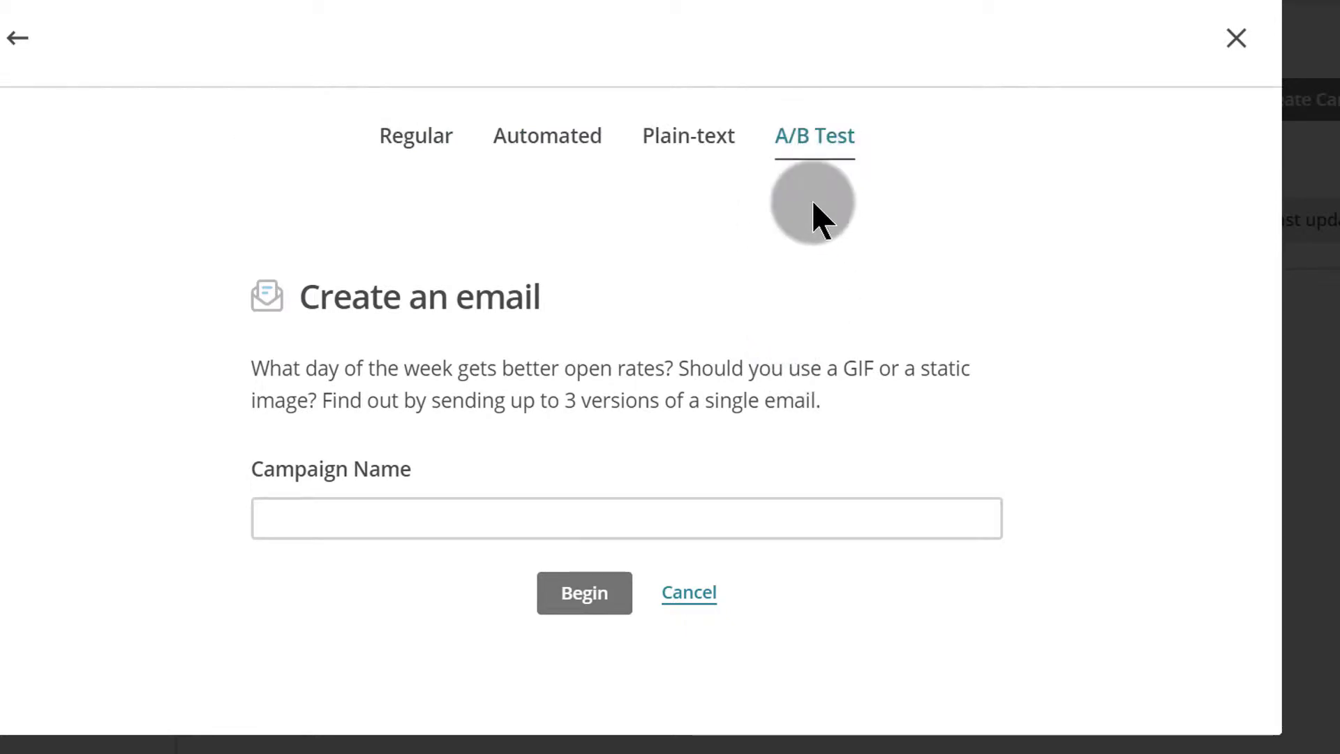
- Create a regular email campaign named "Sample Campaign"
click(413, 146)
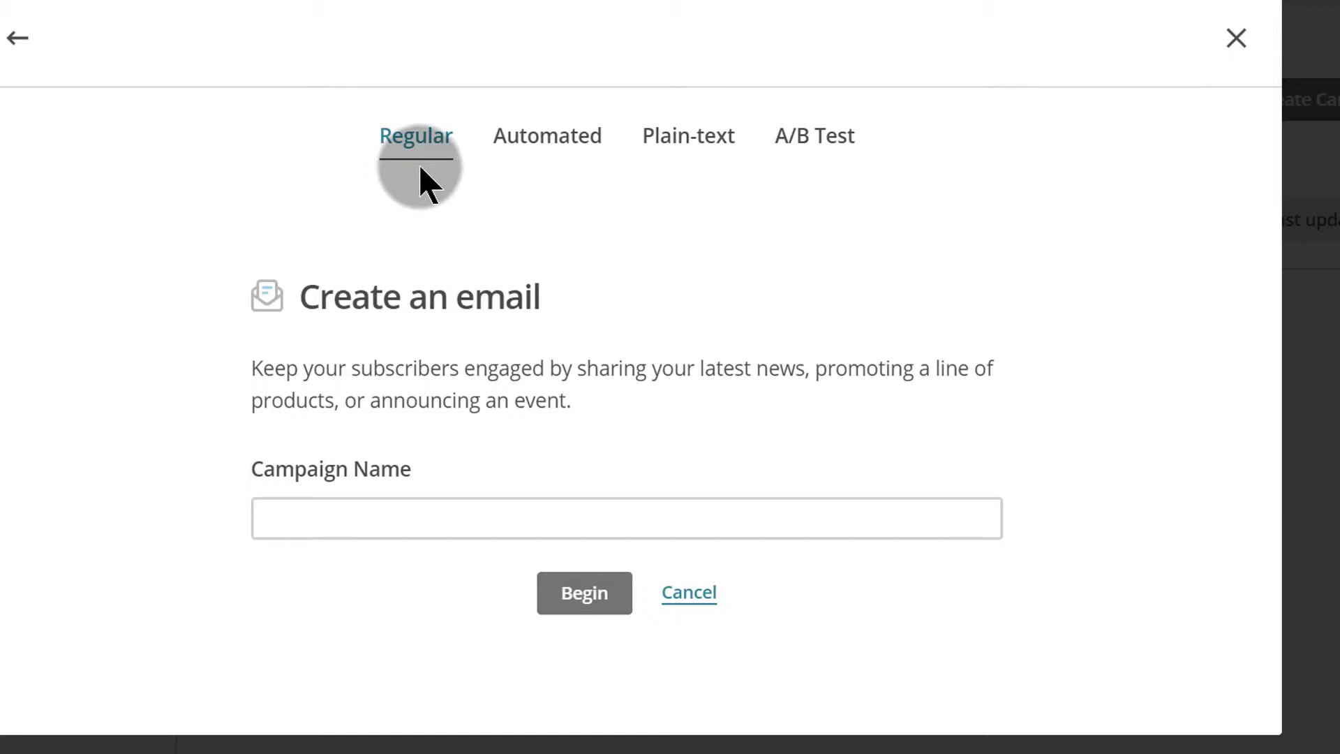
click(415, 515)
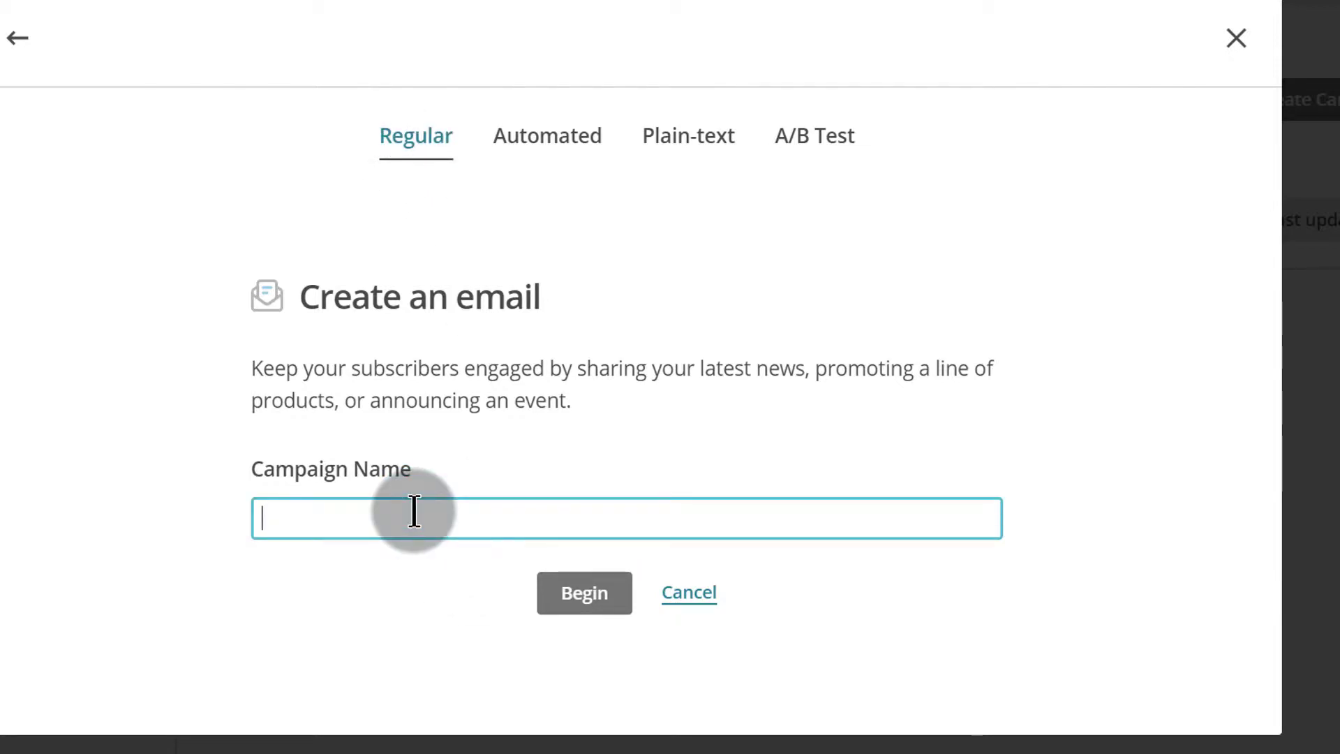
text(Sample Campaign)
click(569, 596)
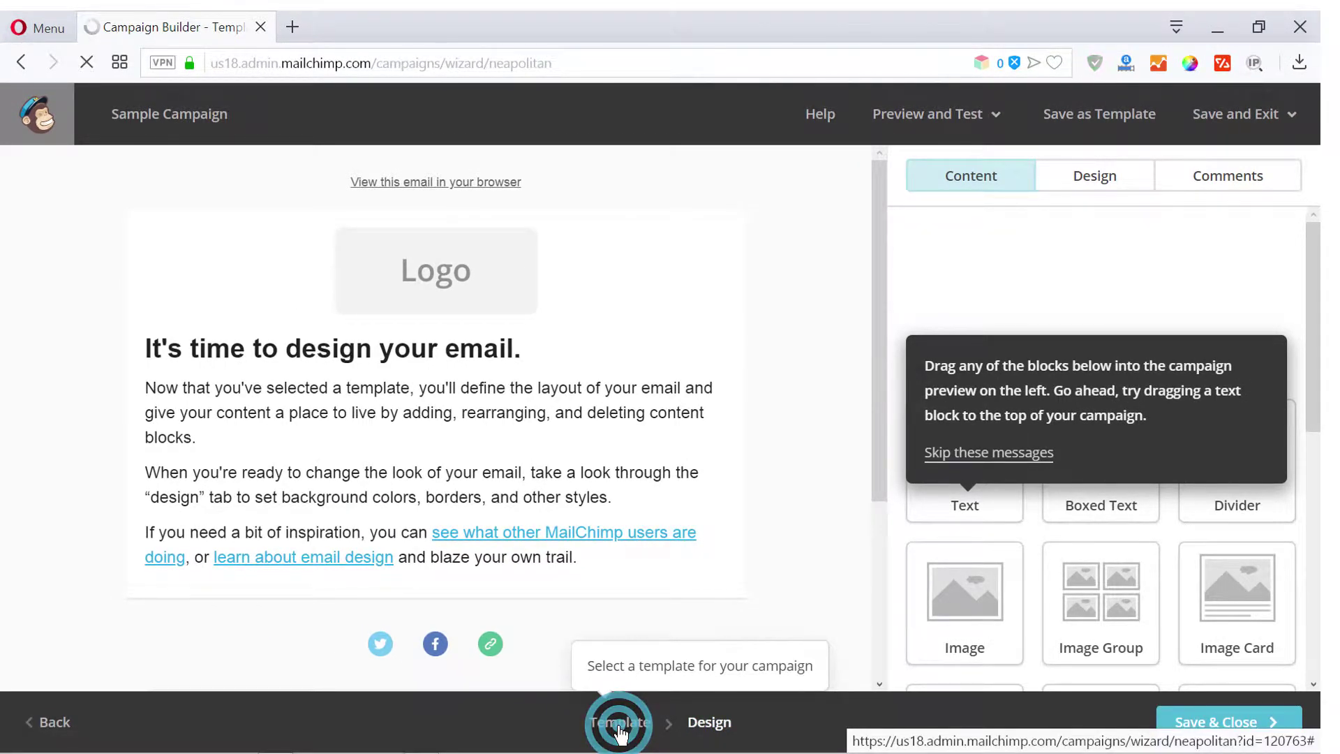
- Change the campaign's template to the basic "1:2 Column - Full Width" layout
mouse_move(451, 564)
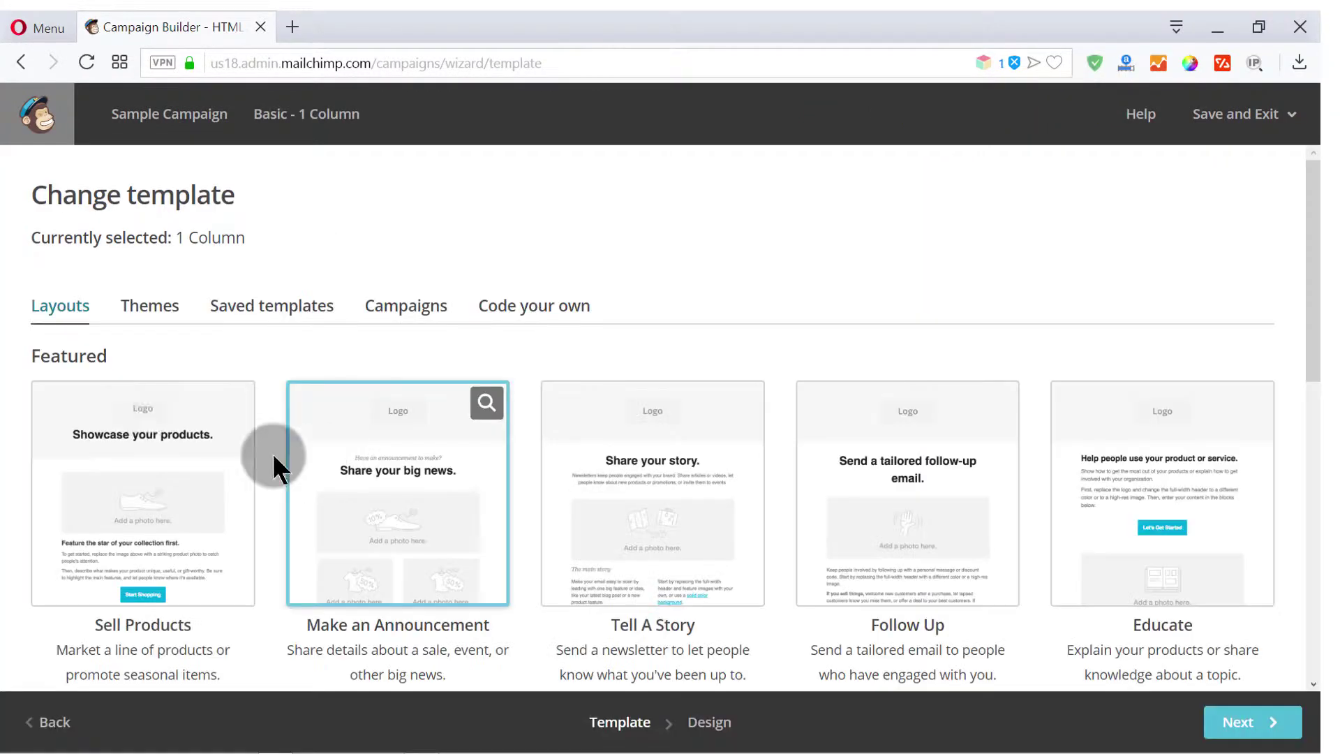
scroll(304, 482, down, 5)
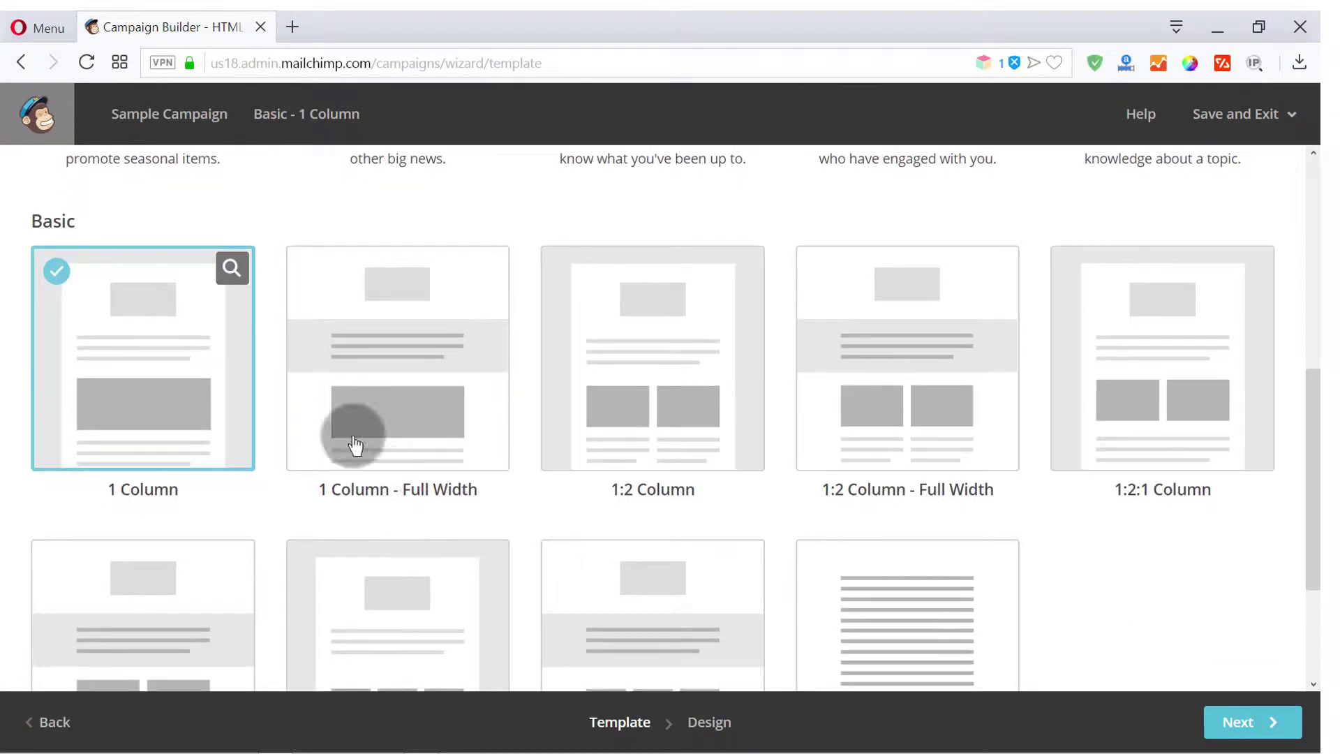
scroll(269, 344, down, 3)
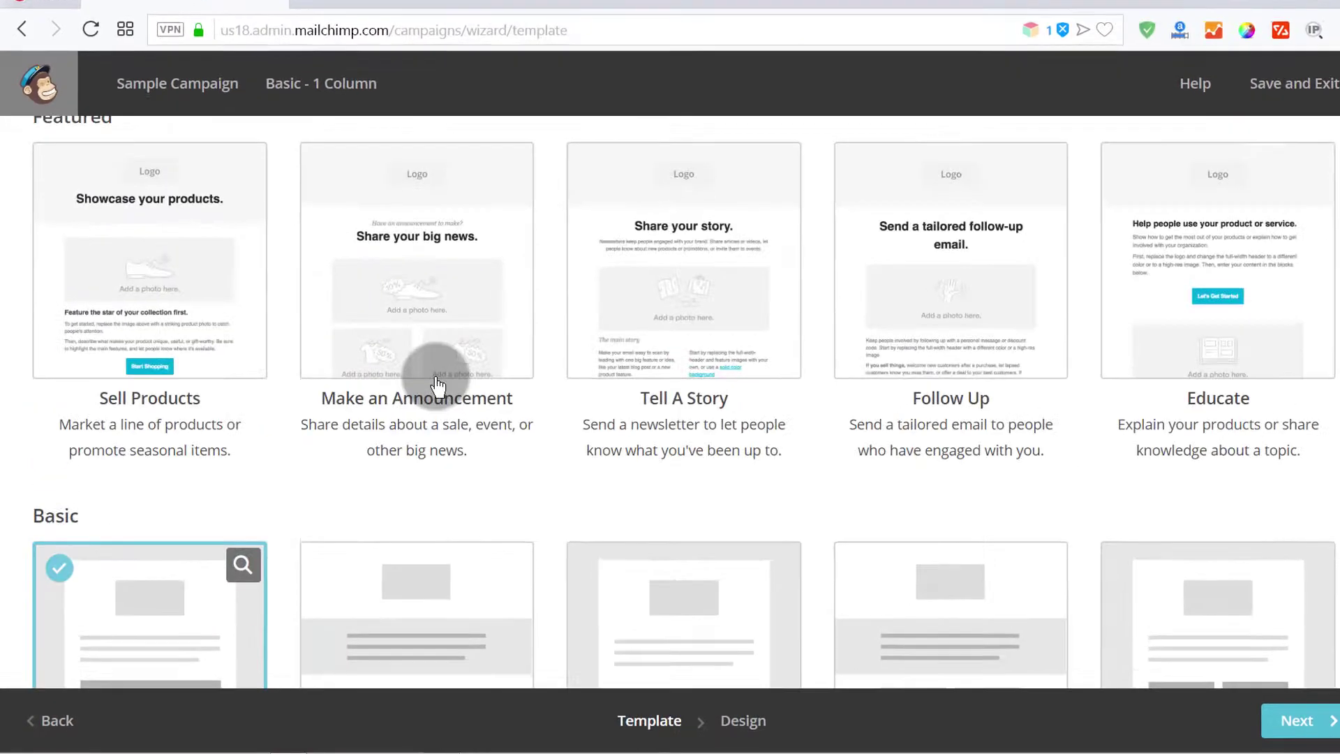
scroll(851, 318, down, 5)
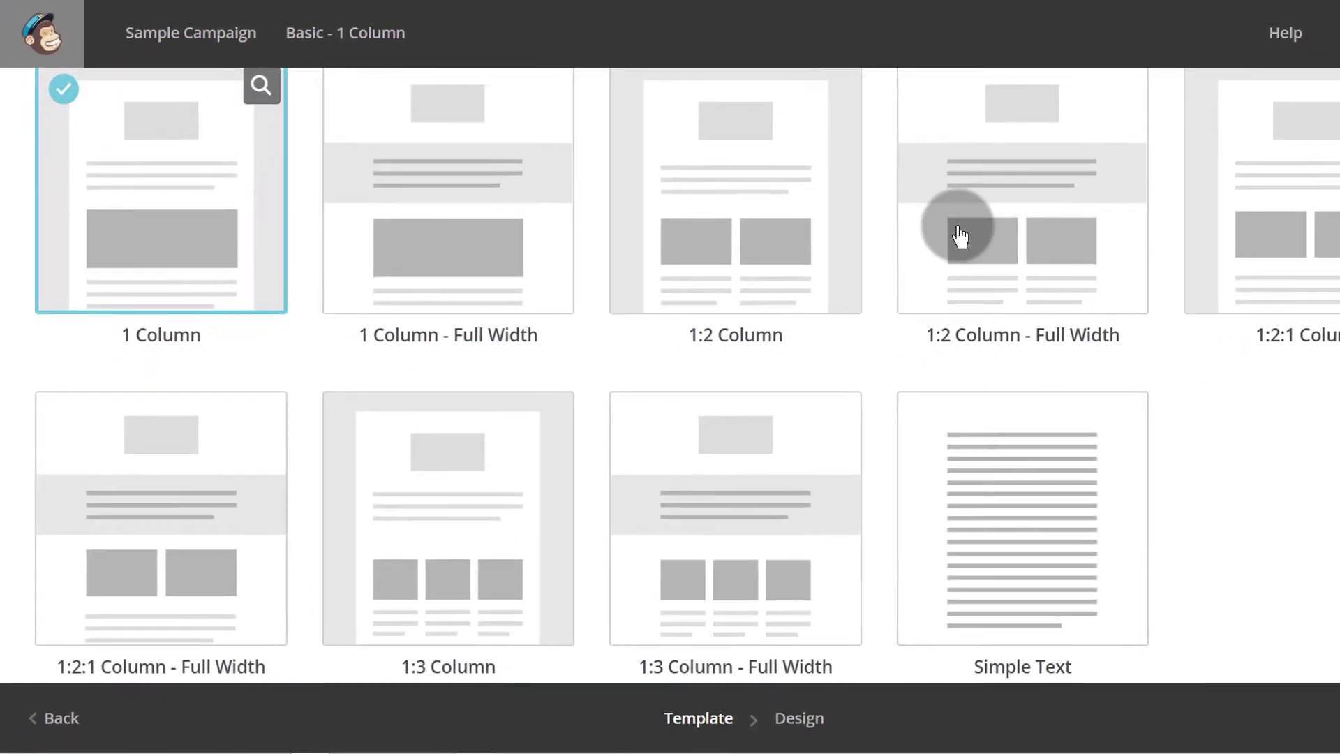
click(1026, 150)
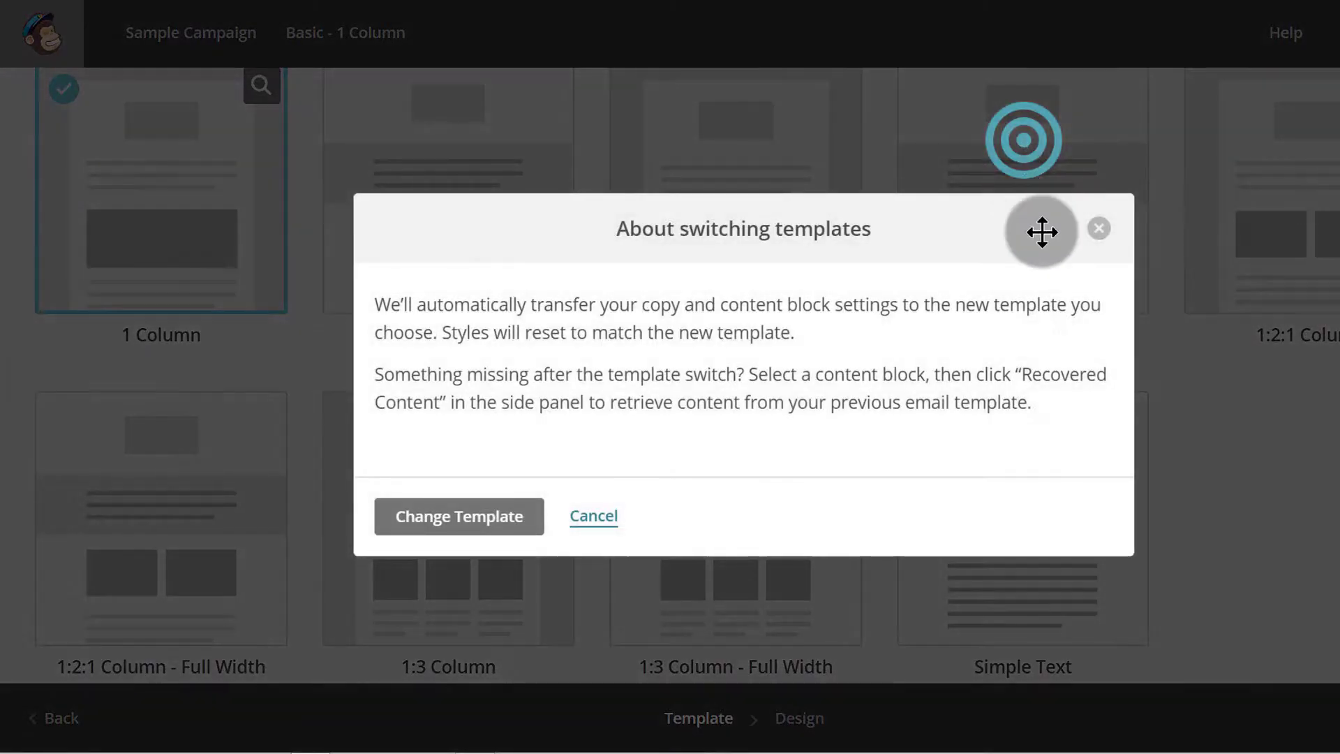
click(450, 519)
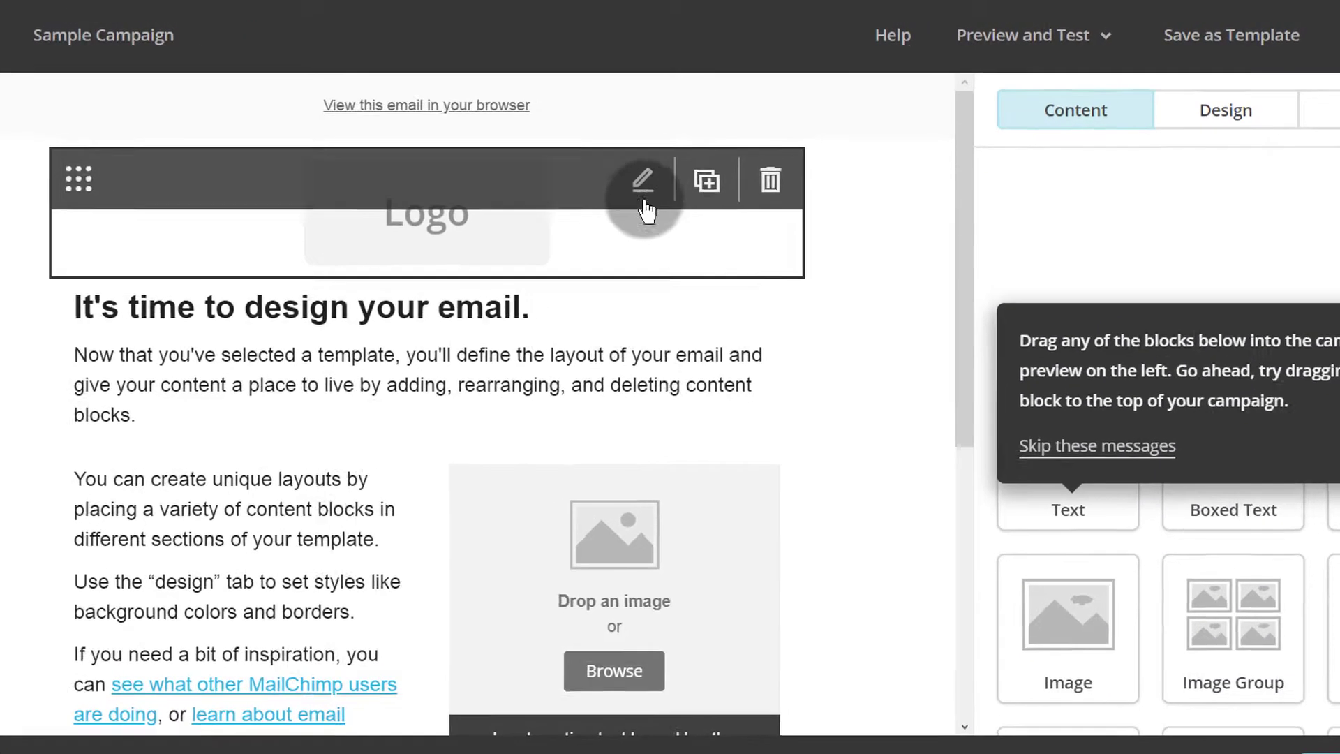
- Open the file library for the email's logo block and upload the Bizanosa logos and tutorial images
click(693, 169)
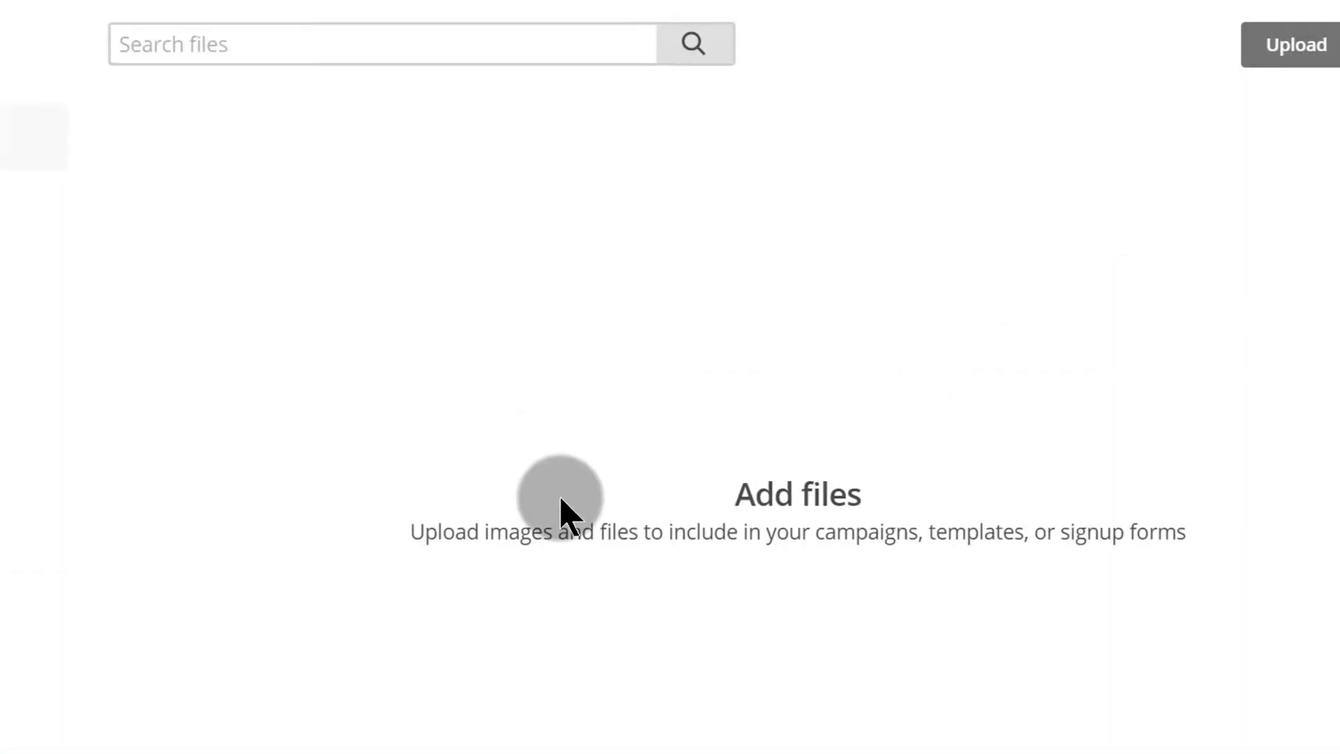
click(1194, 56)
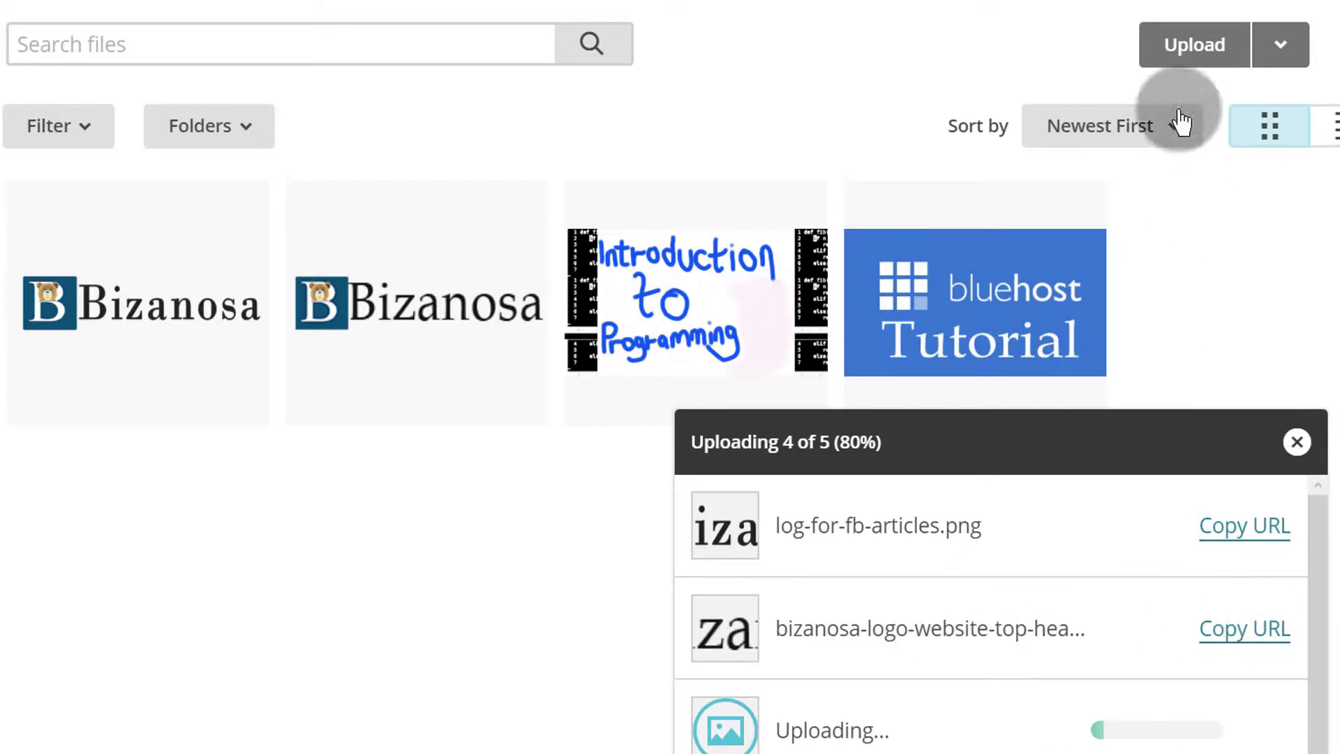
- Start a file import from a URL and copy the GetResponse image's address from the Bizanosa website
click(1282, 47)
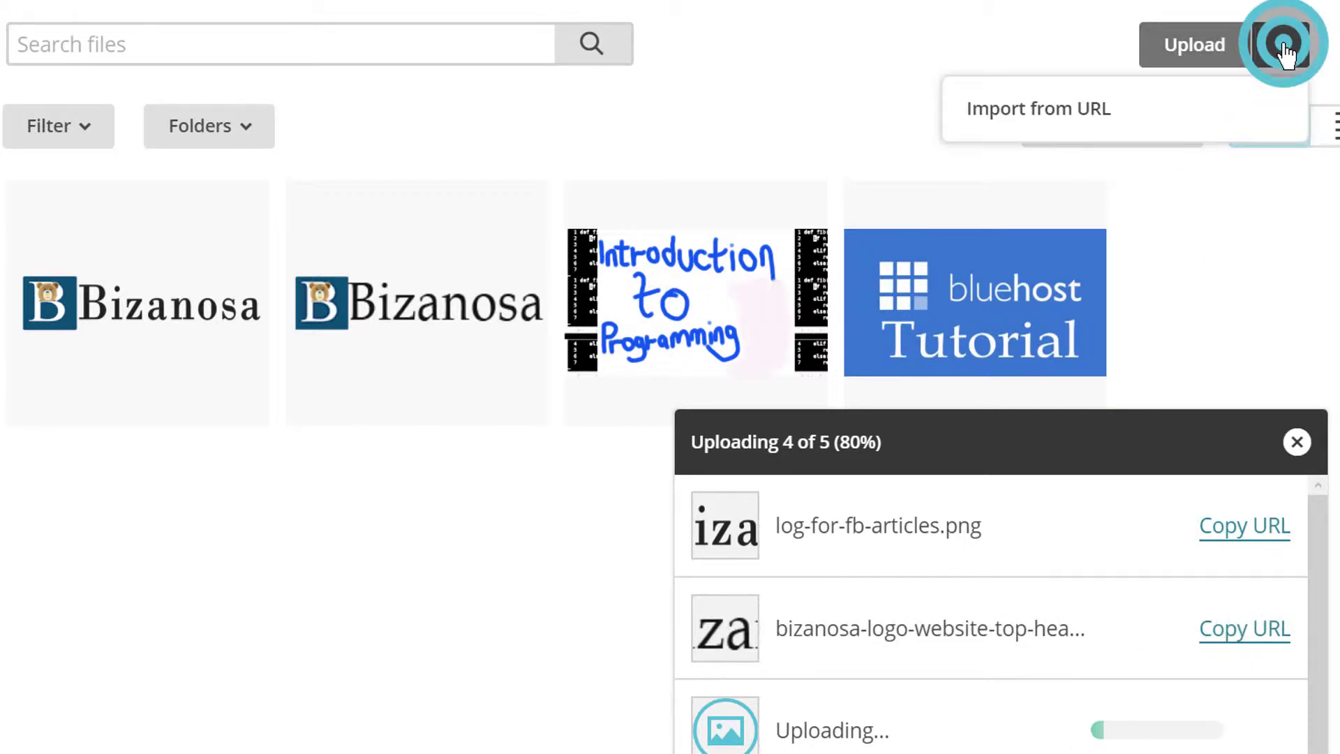
click(1009, 137)
click(1045, 108)
click(1043, 110)
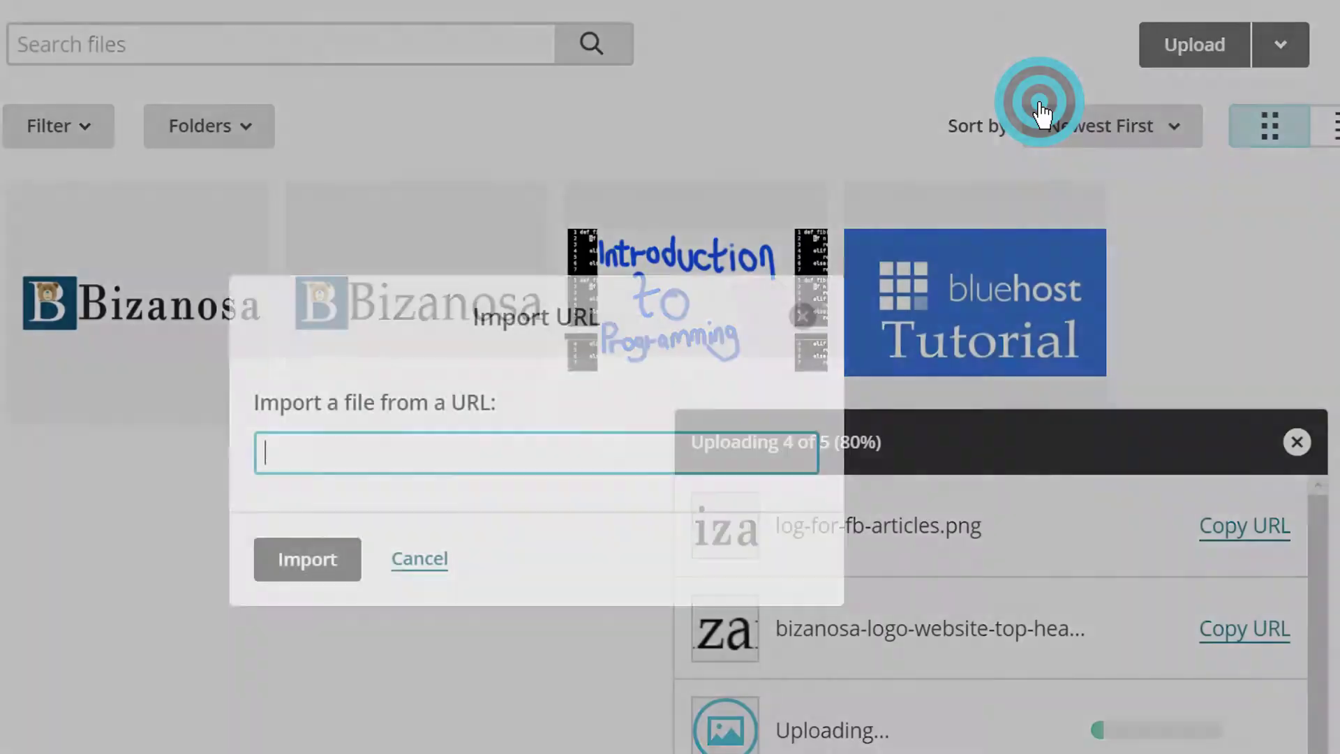
click(313, 444)
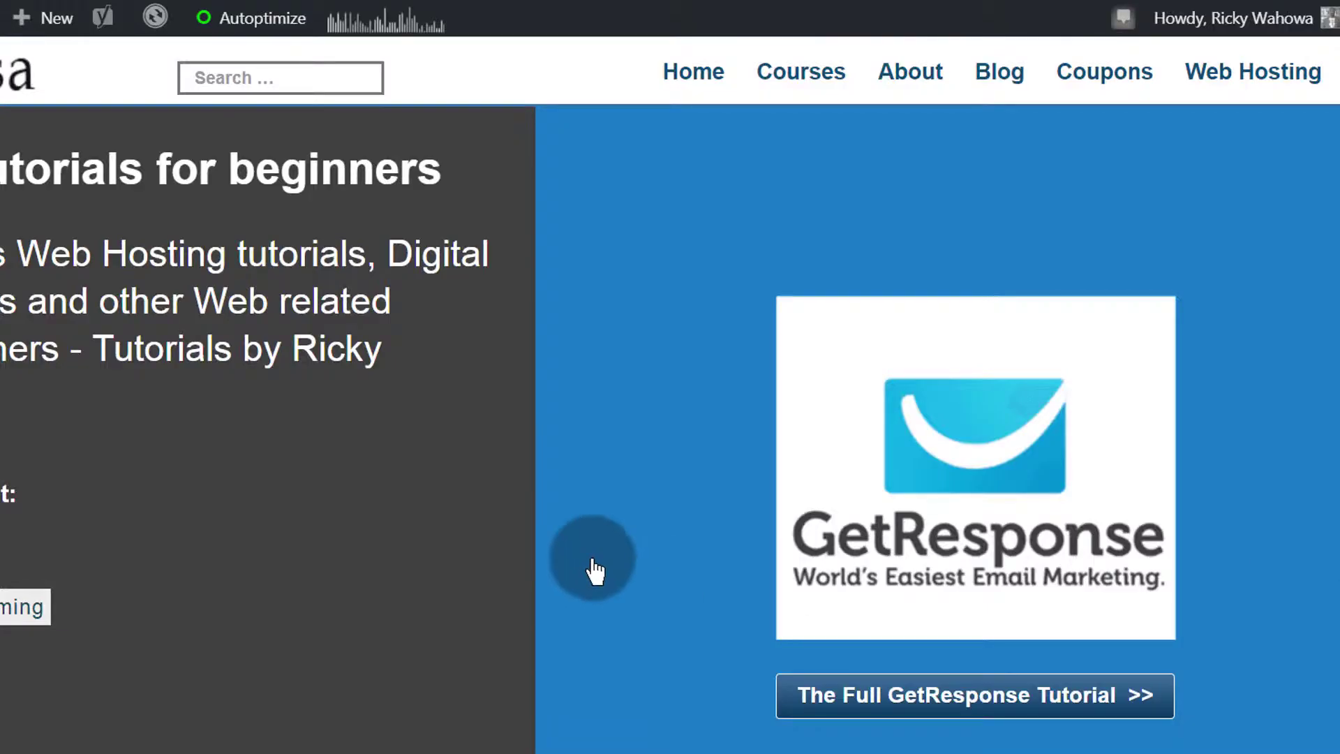
right_click(936, 398)
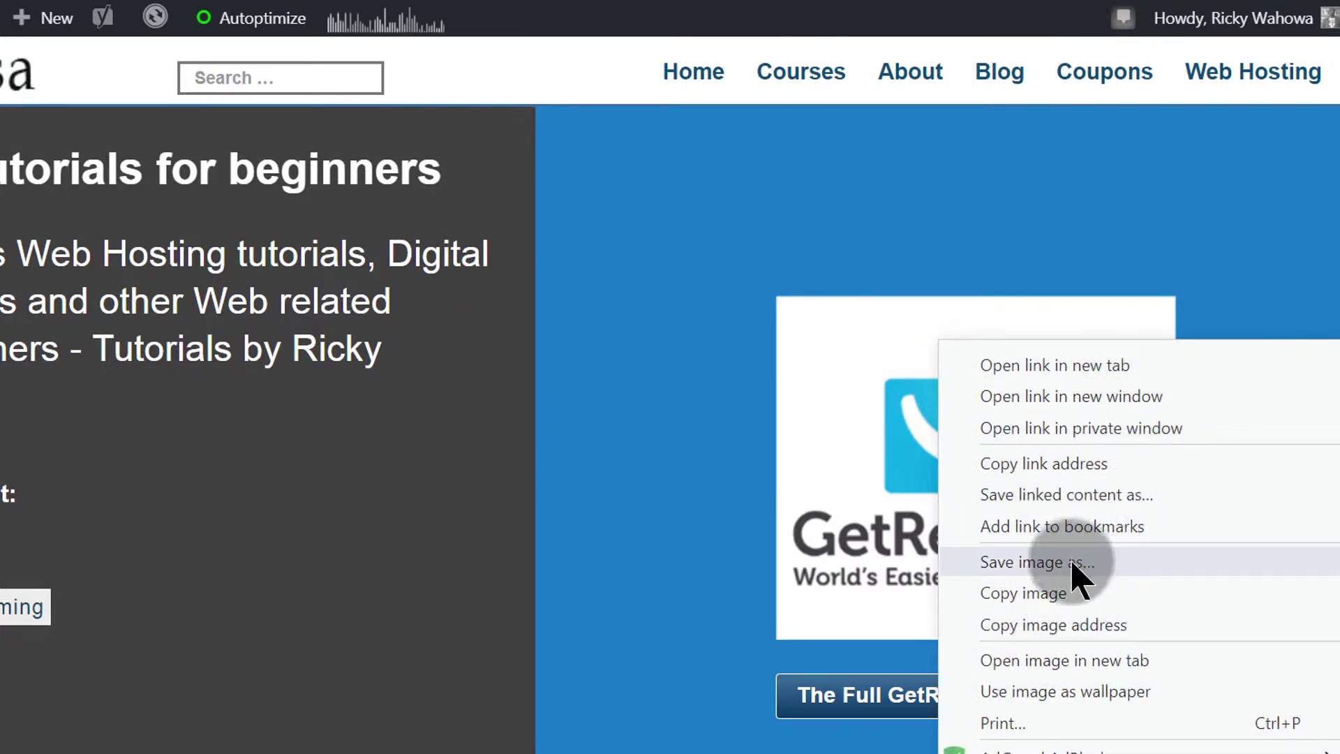
click(1061, 625)
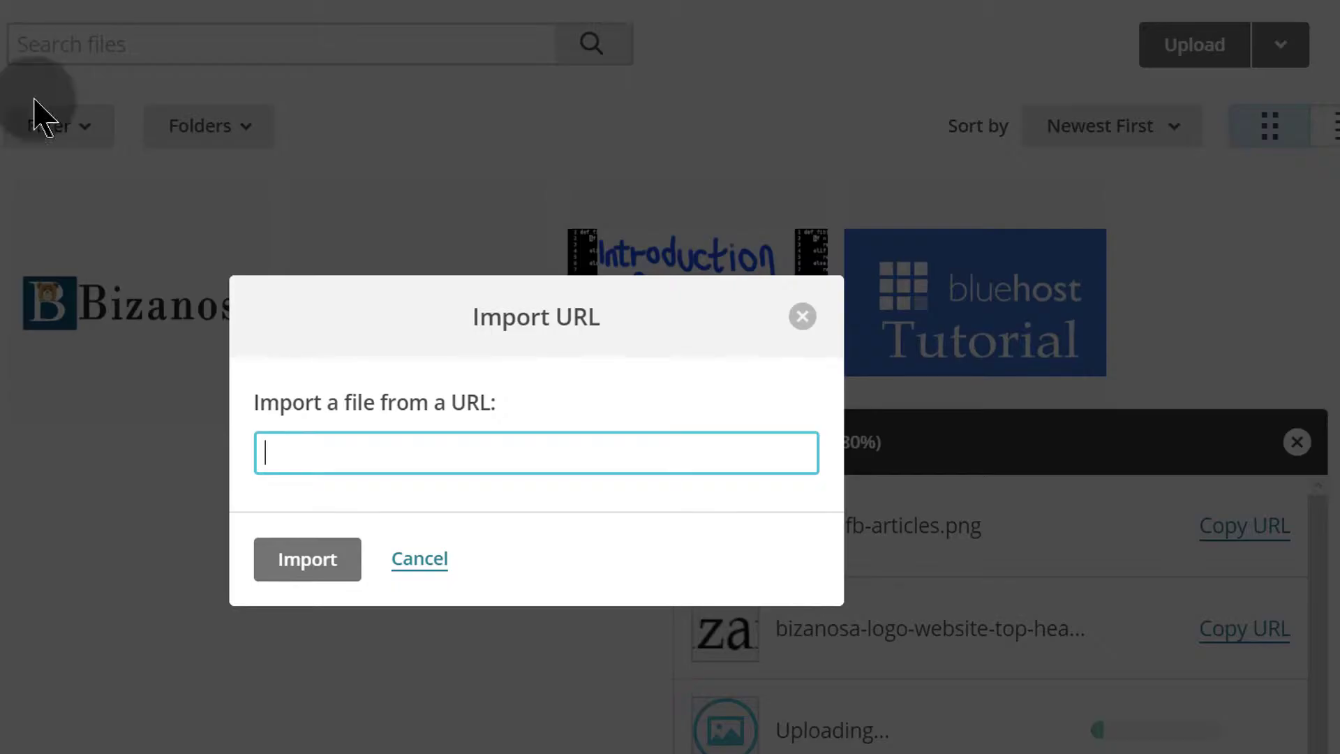
- Paste the copied GetResponse image address as the import URL and import the file
click(392, 442)
right_click(393, 442)
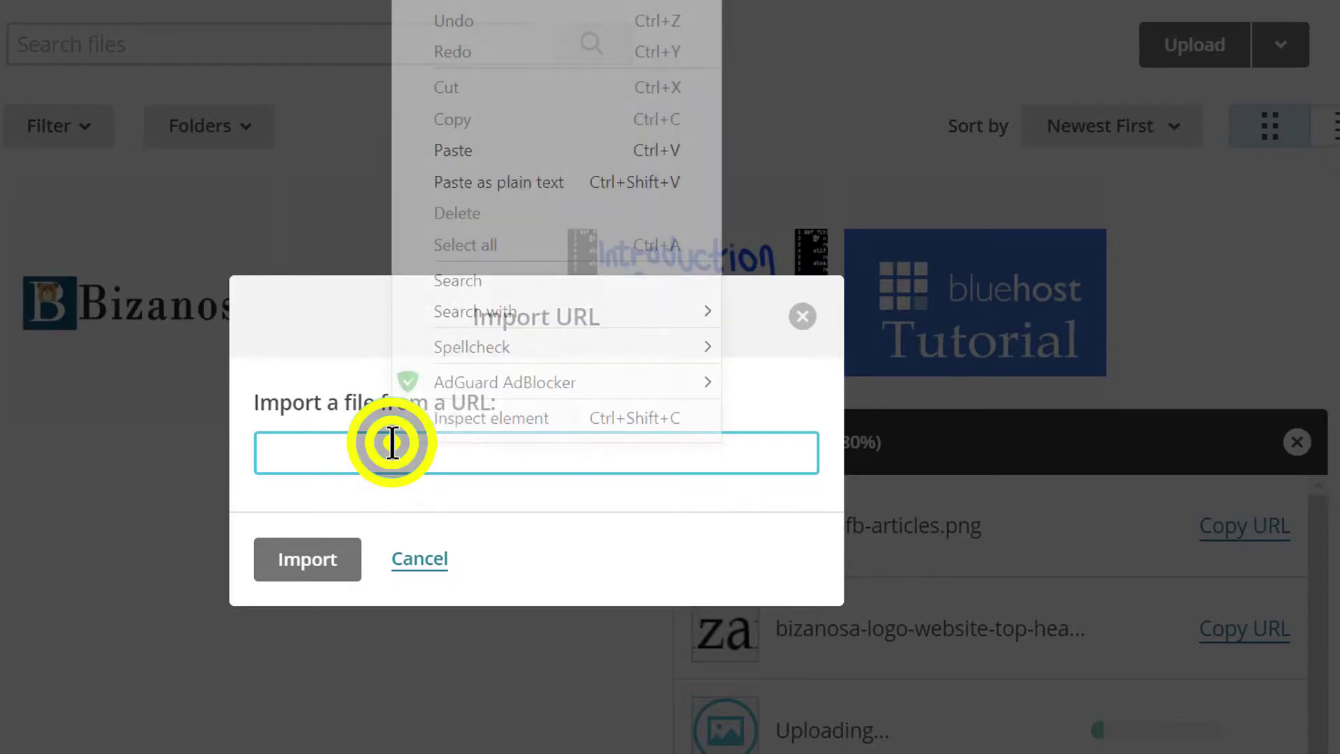
click(493, 152)
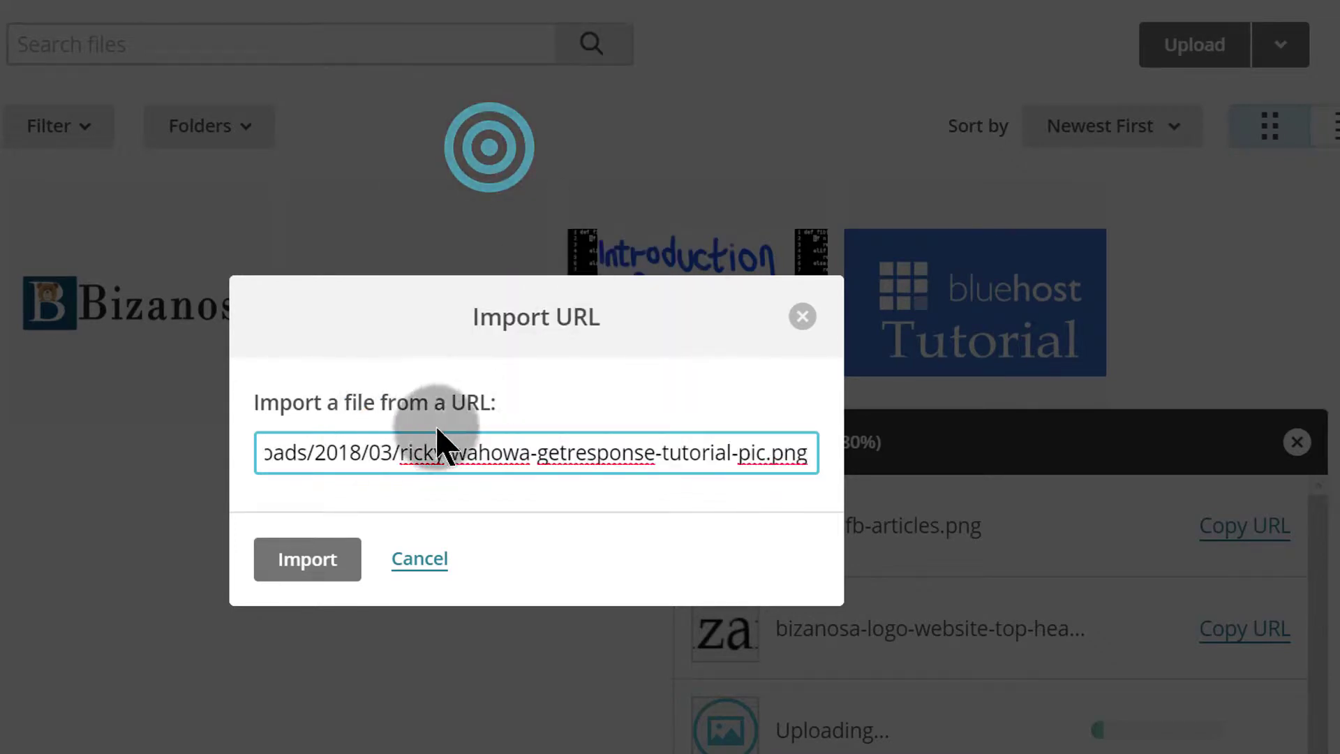
click(295, 558)
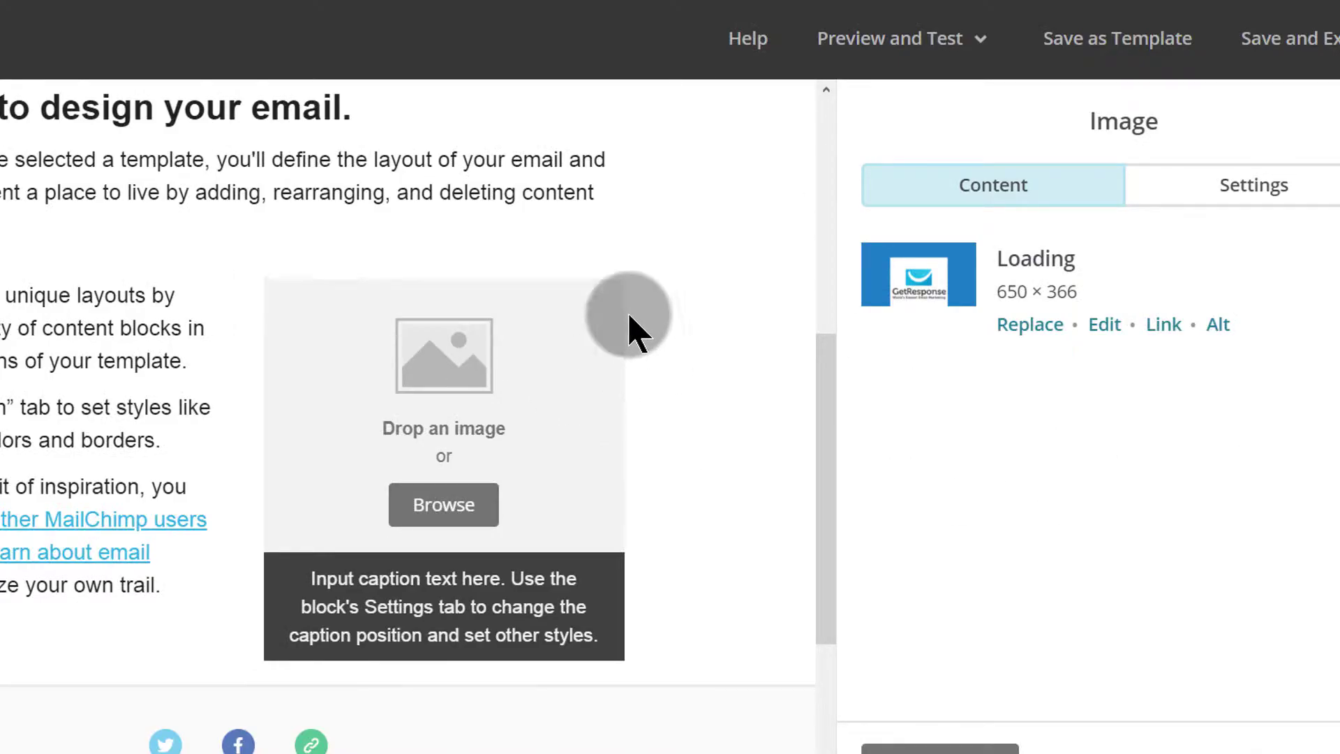
- Replace the logo block's image with the Bizanosa logo log-for-fb-articles.png
click(1033, 328)
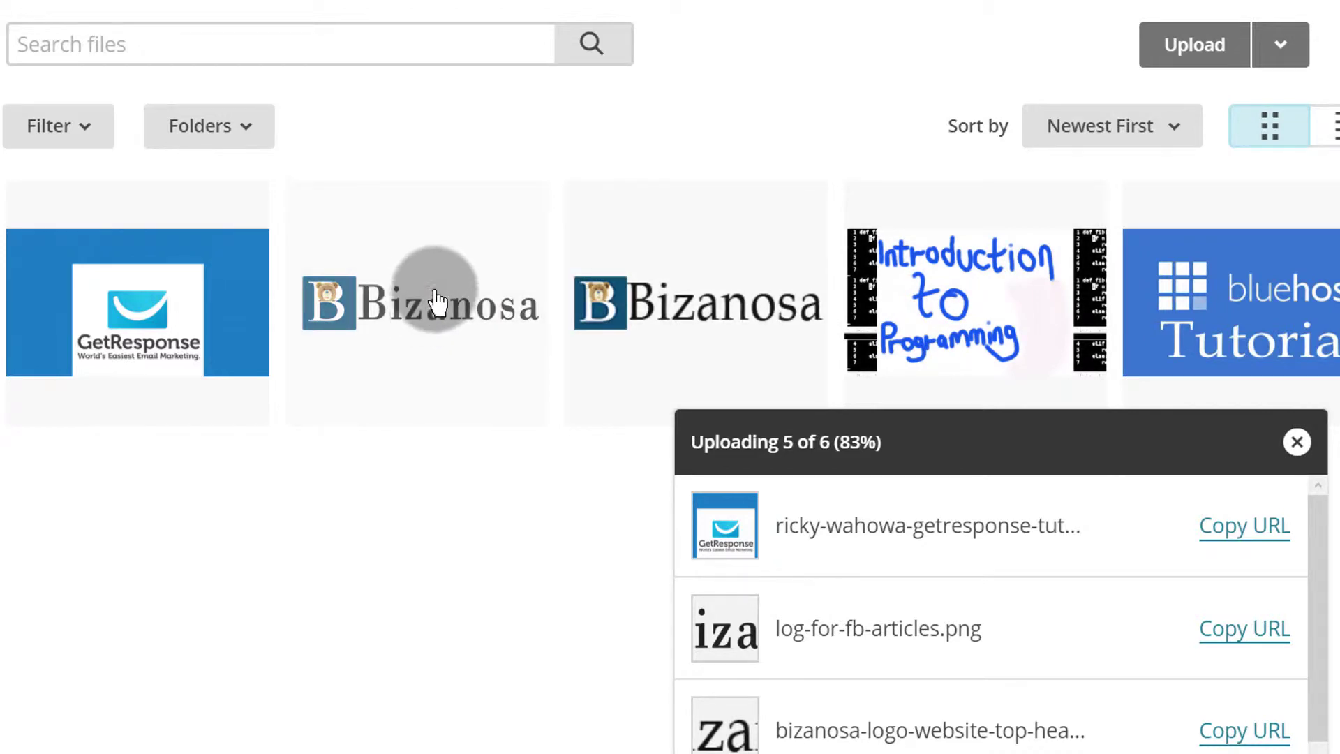
click(505, 342)
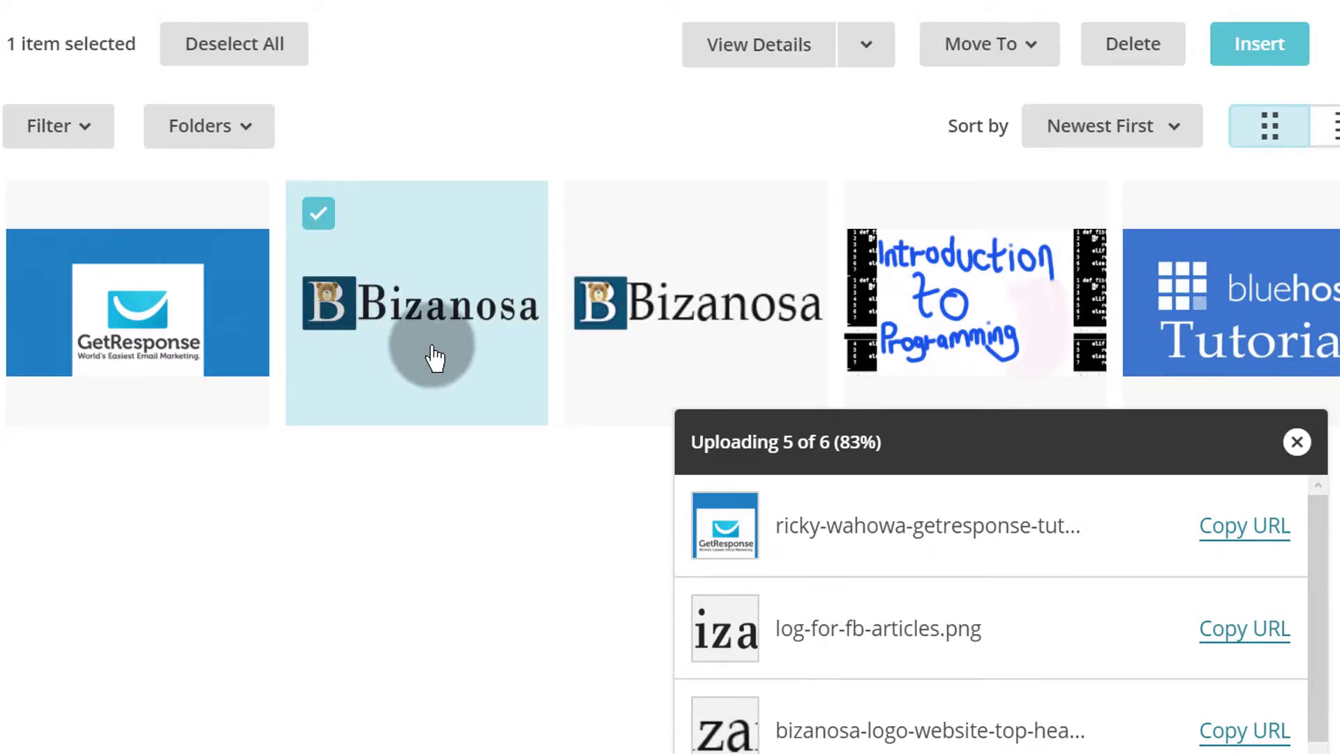
click(1262, 56)
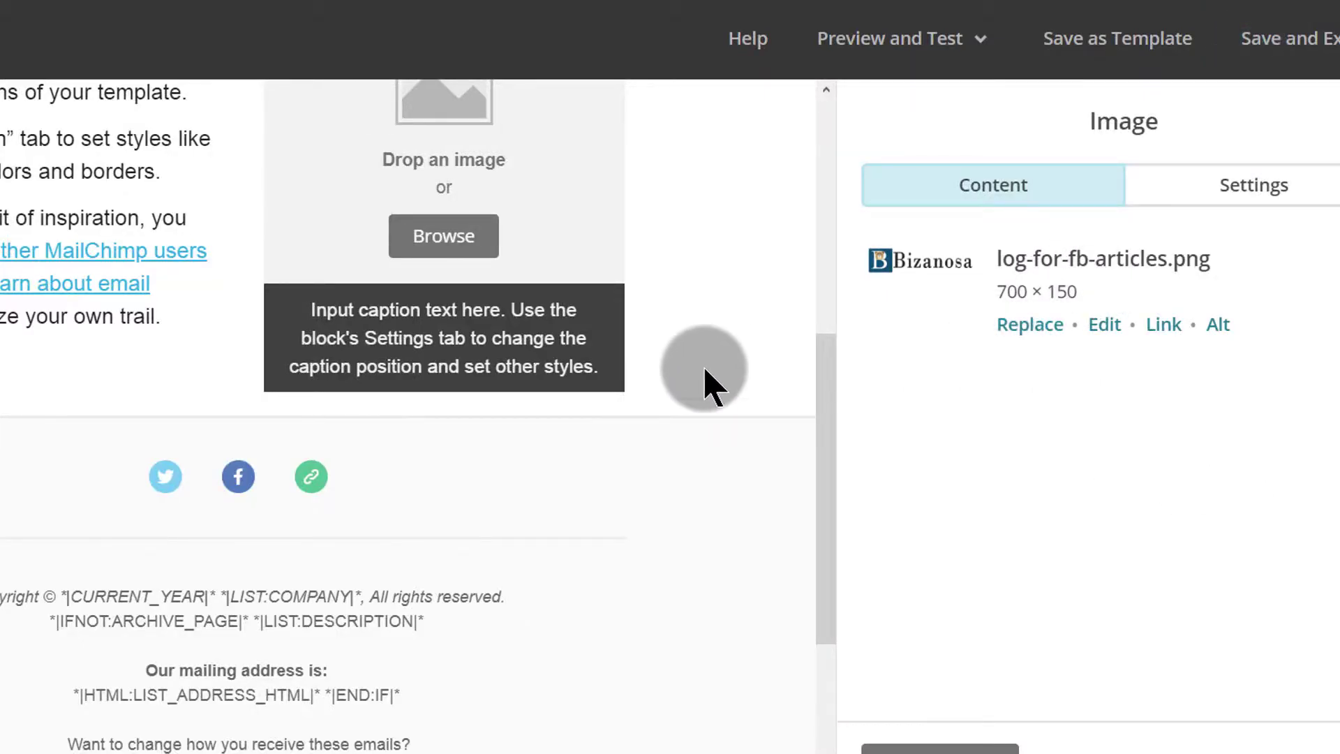
click(825, 441)
drag(825, 441, 819, 166)
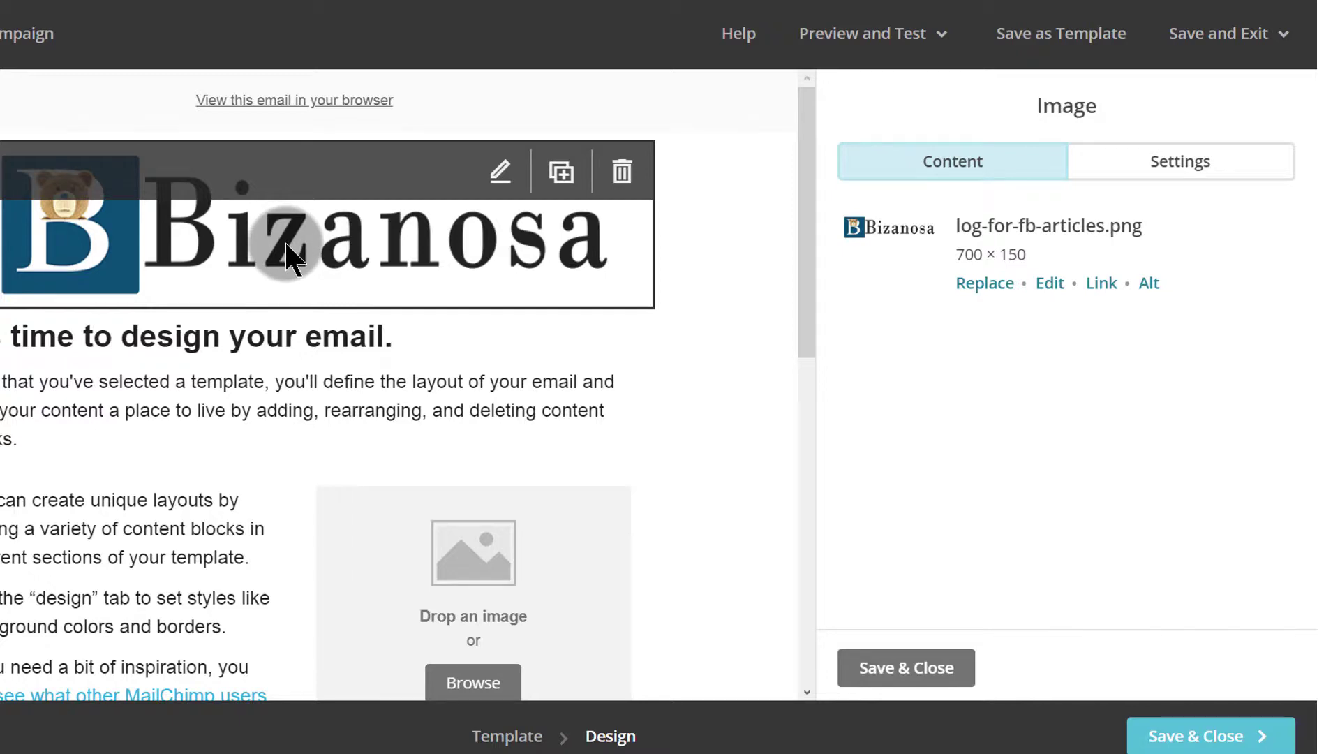
click(386, 251)
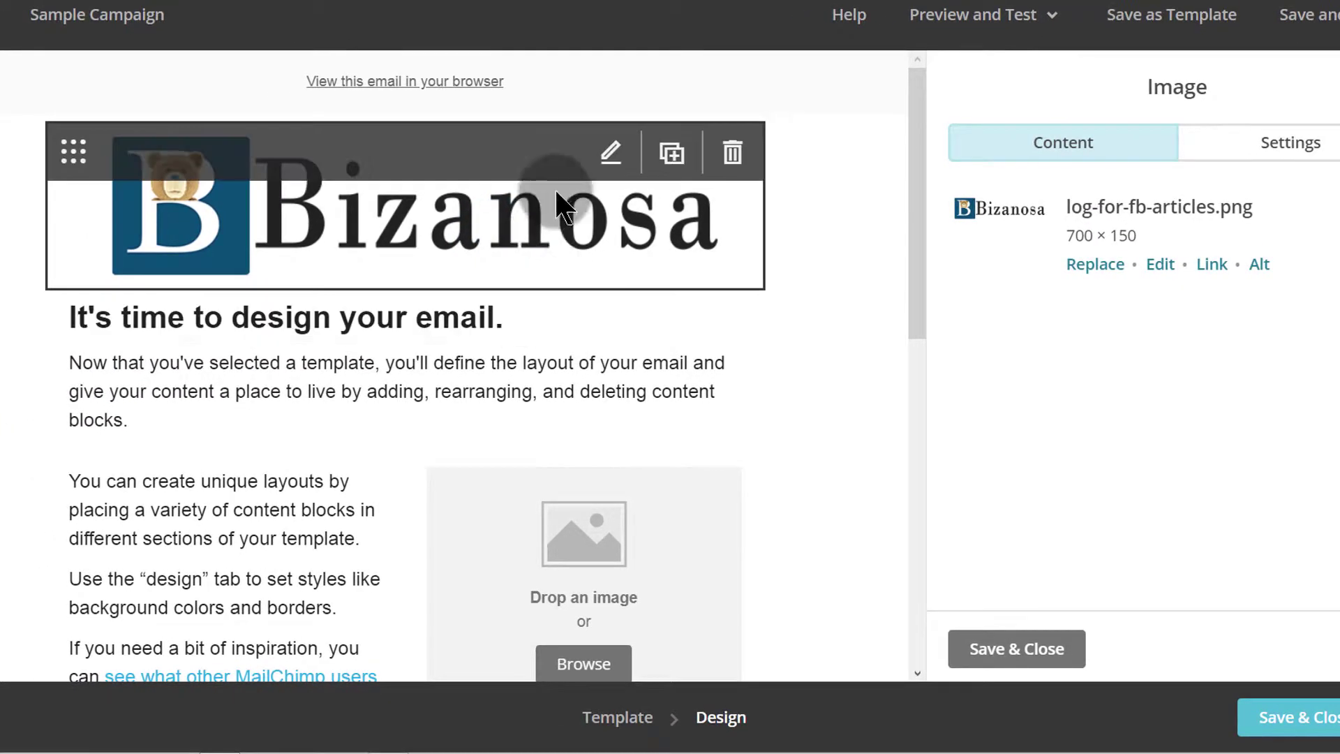
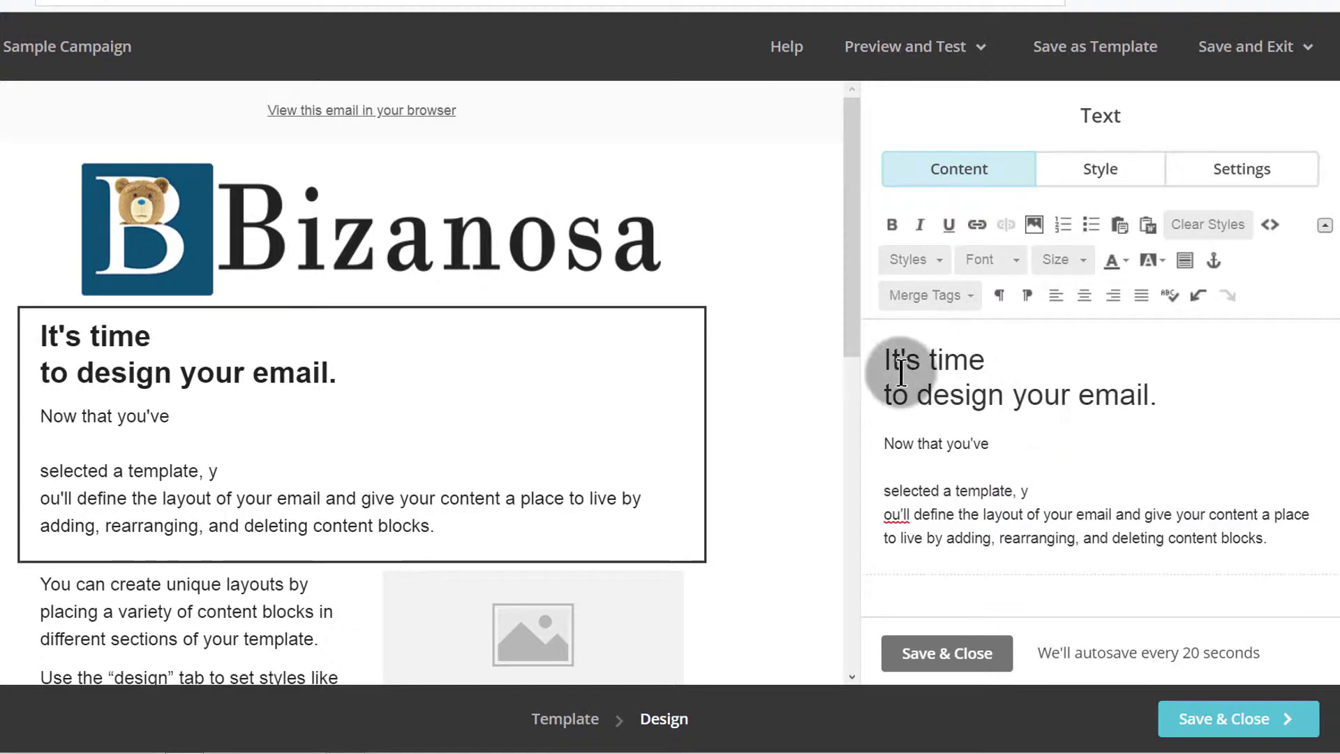
- Format the body text below the "It's time to design your email." heading as a bulleted list
drag(883, 443, 1317, 547)
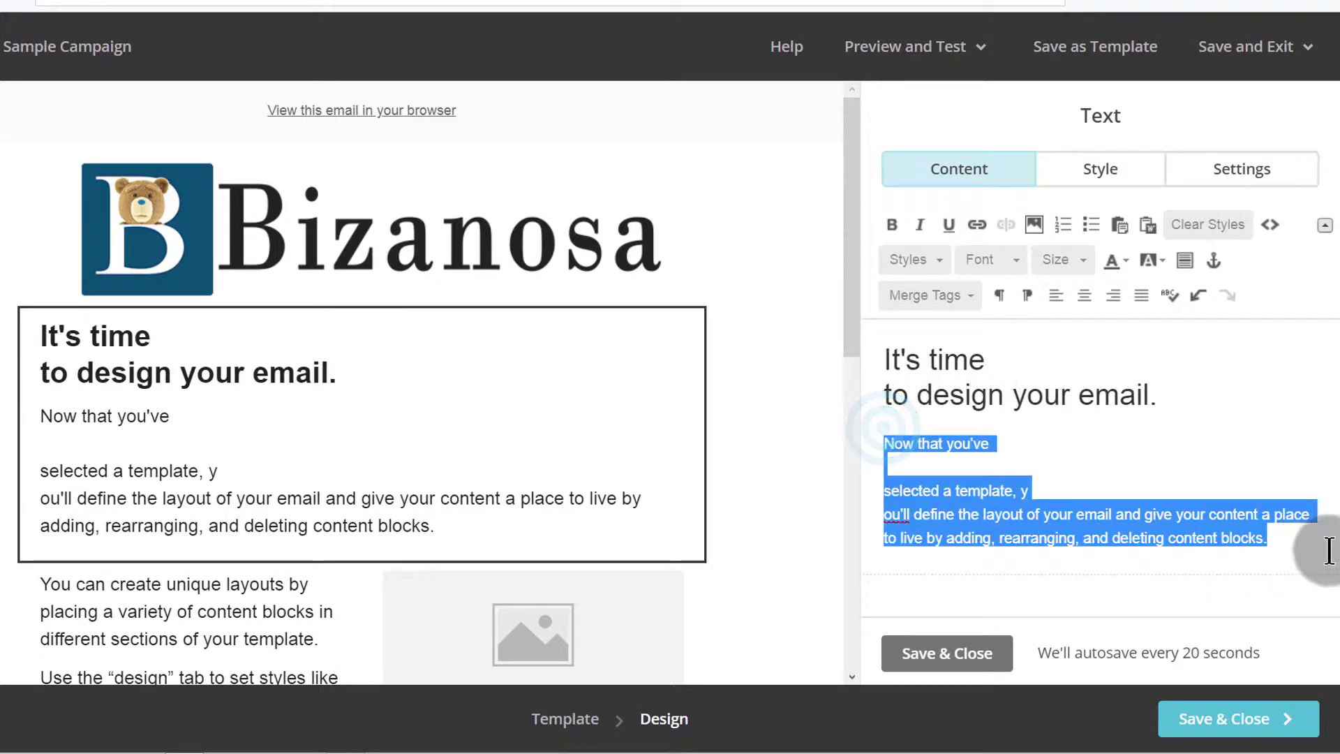
click(1090, 223)
click(926, 548)
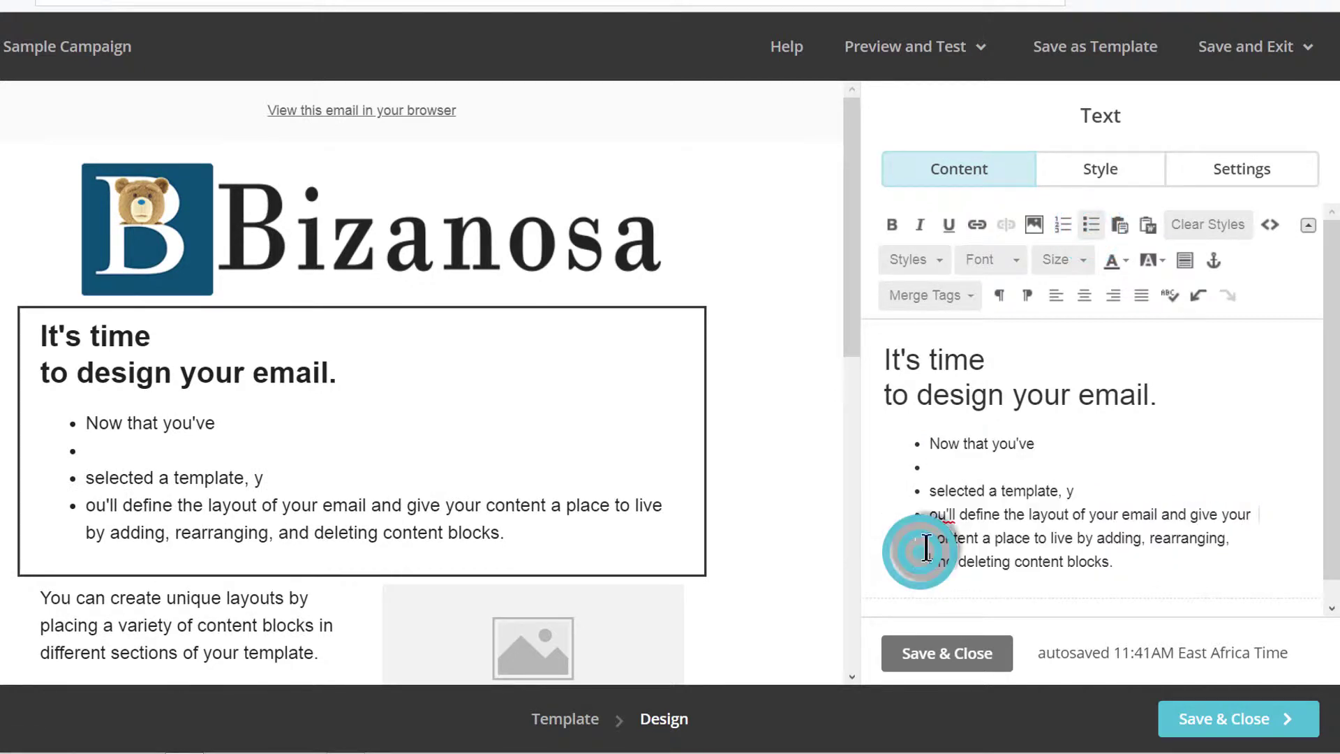
click(1059, 441)
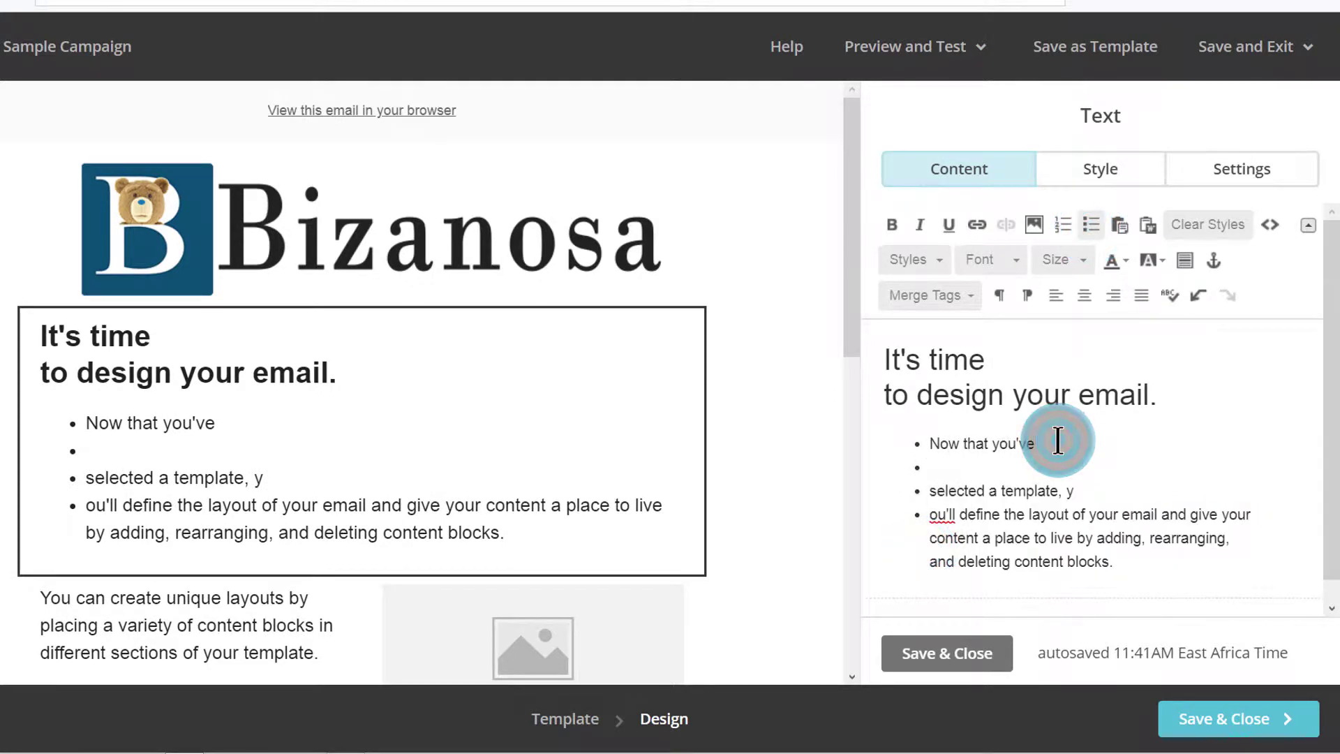
- Remove the empty bullet from the list below the "It's time to design your email." heading
key(Delete)
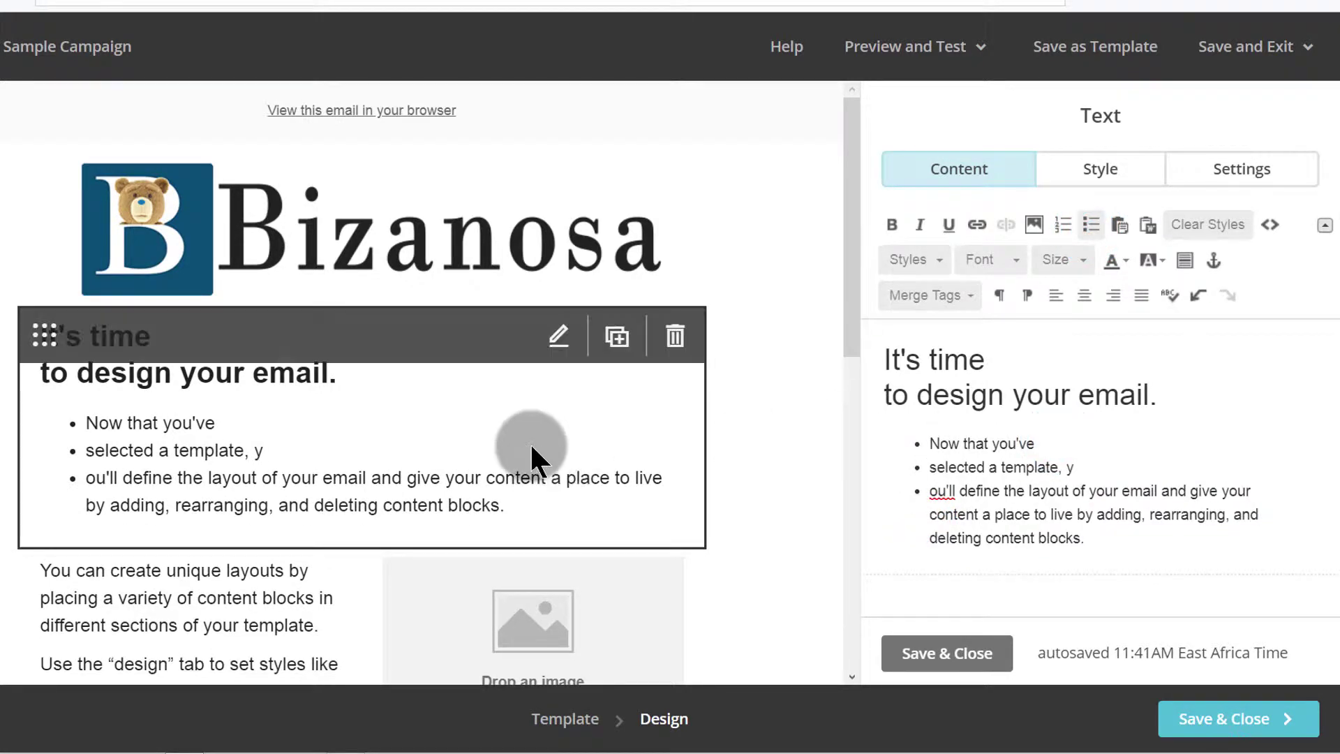
- In the "You can create unique layouts" block, insert line breaks before "a variety" and "you can see", and format all its text as a numbered list
scroll(530, 442, down, 5)
click(219, 236)
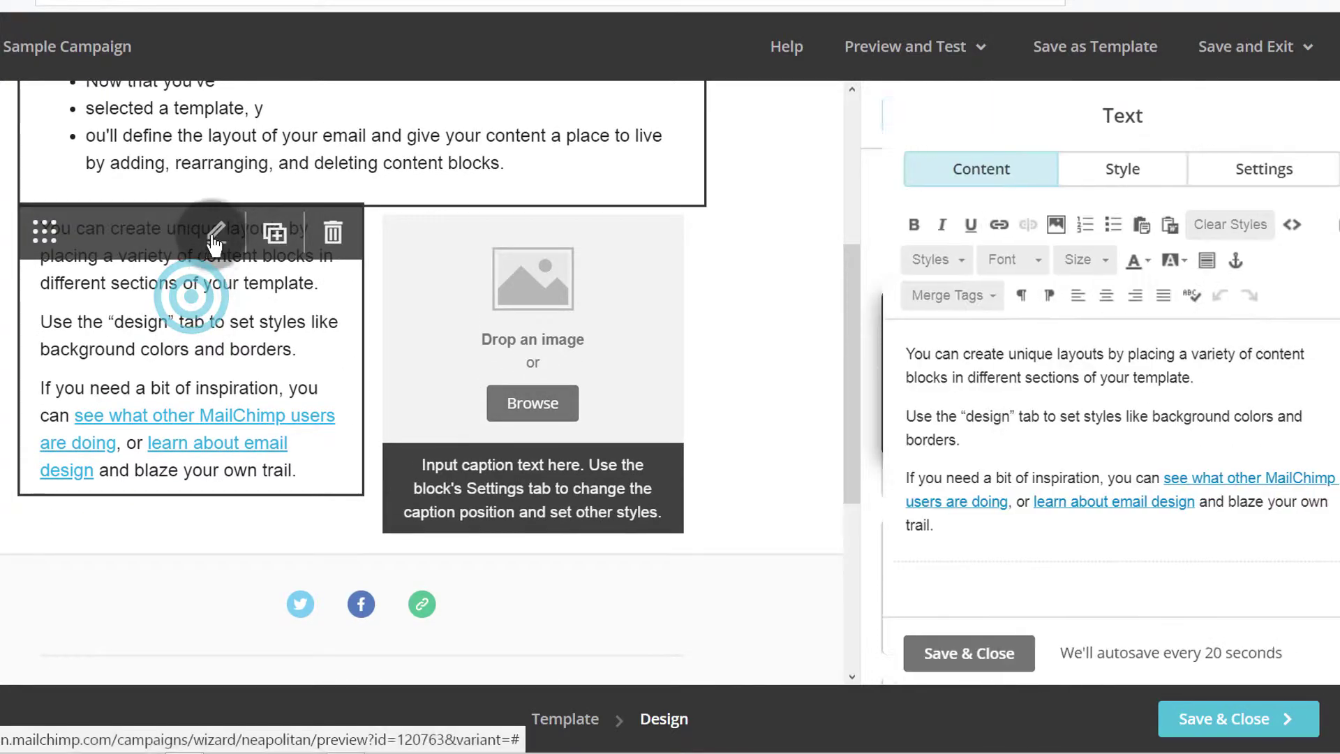
click(992, 354)
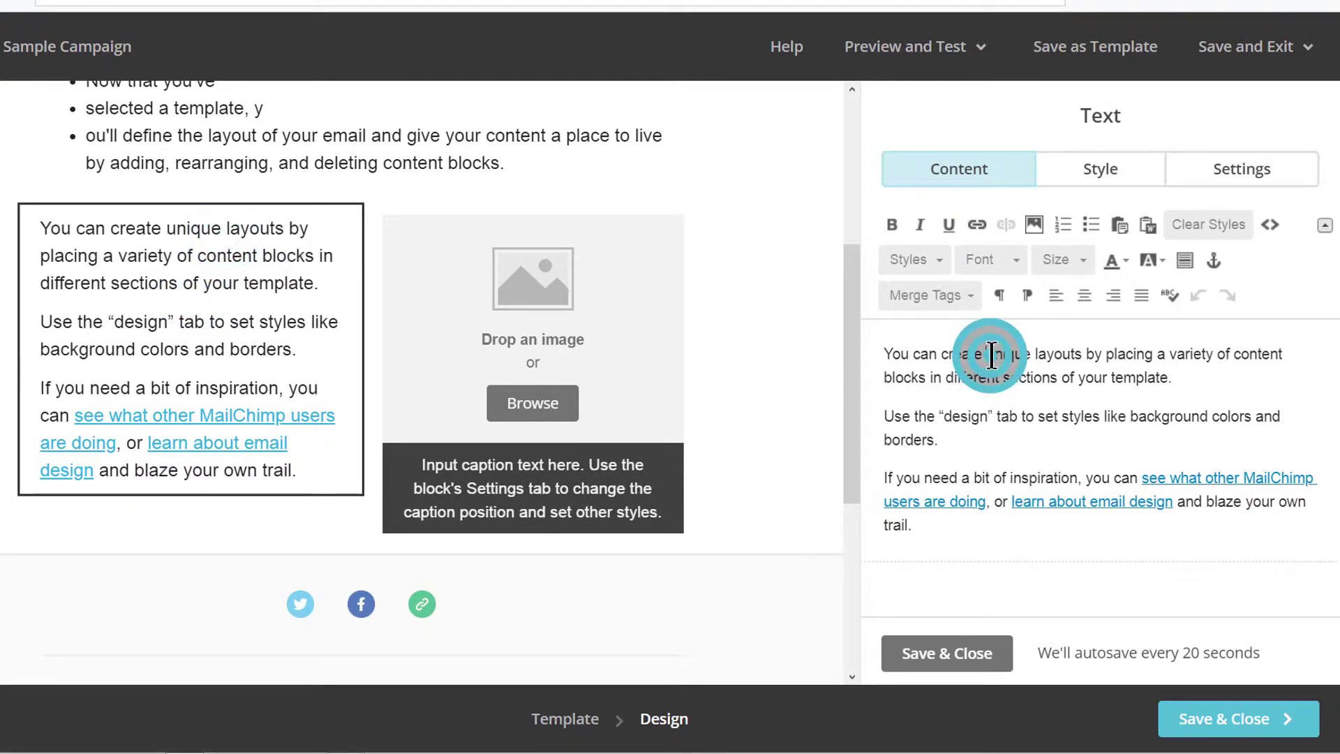
click(1156, 352)
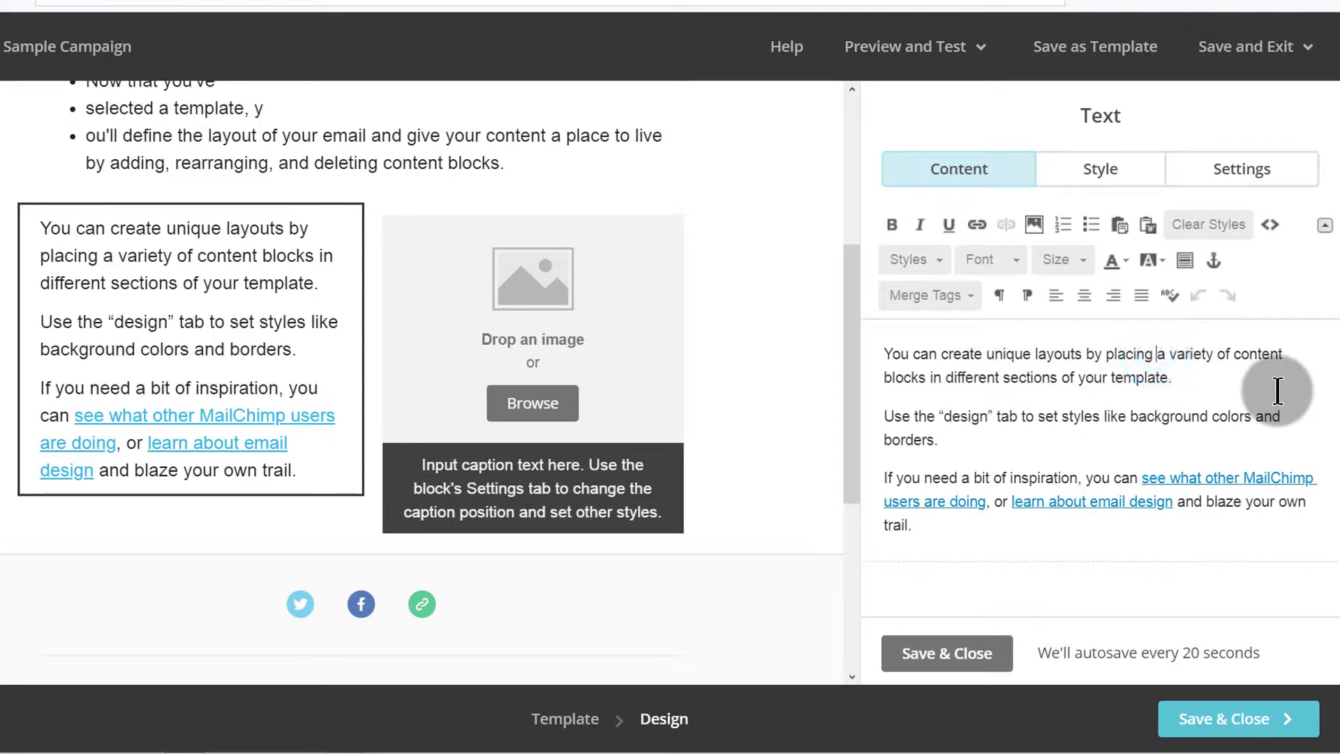
key(shift+Return)
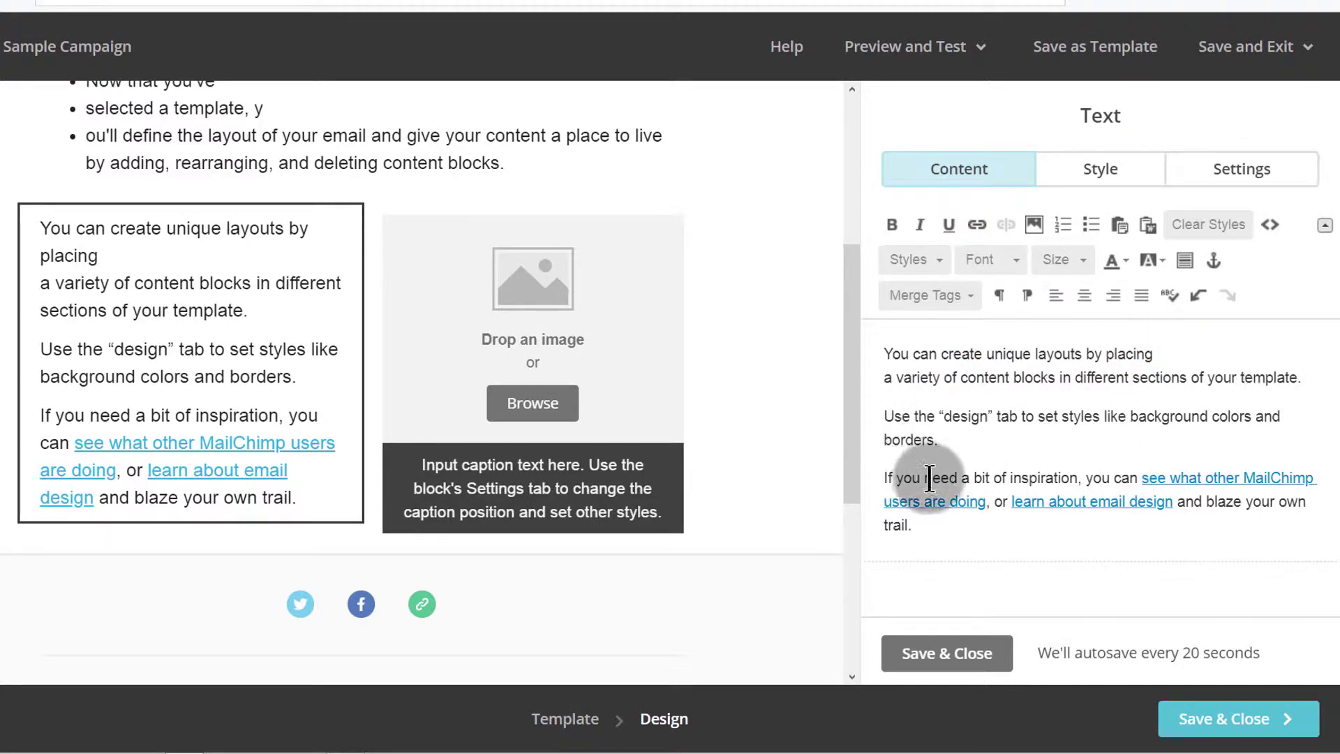
click(1084, 477)
key(shift+Return)
key(ctrl+a)
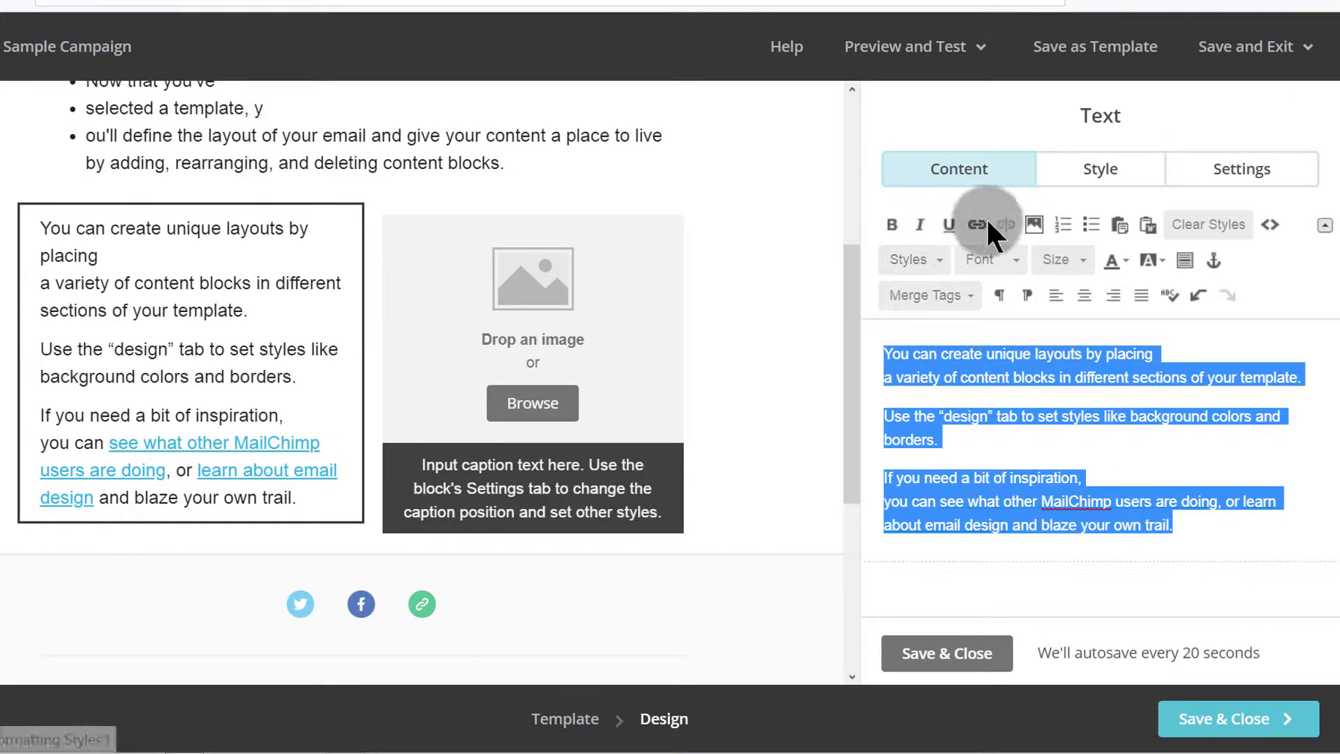
click(1058, 224)
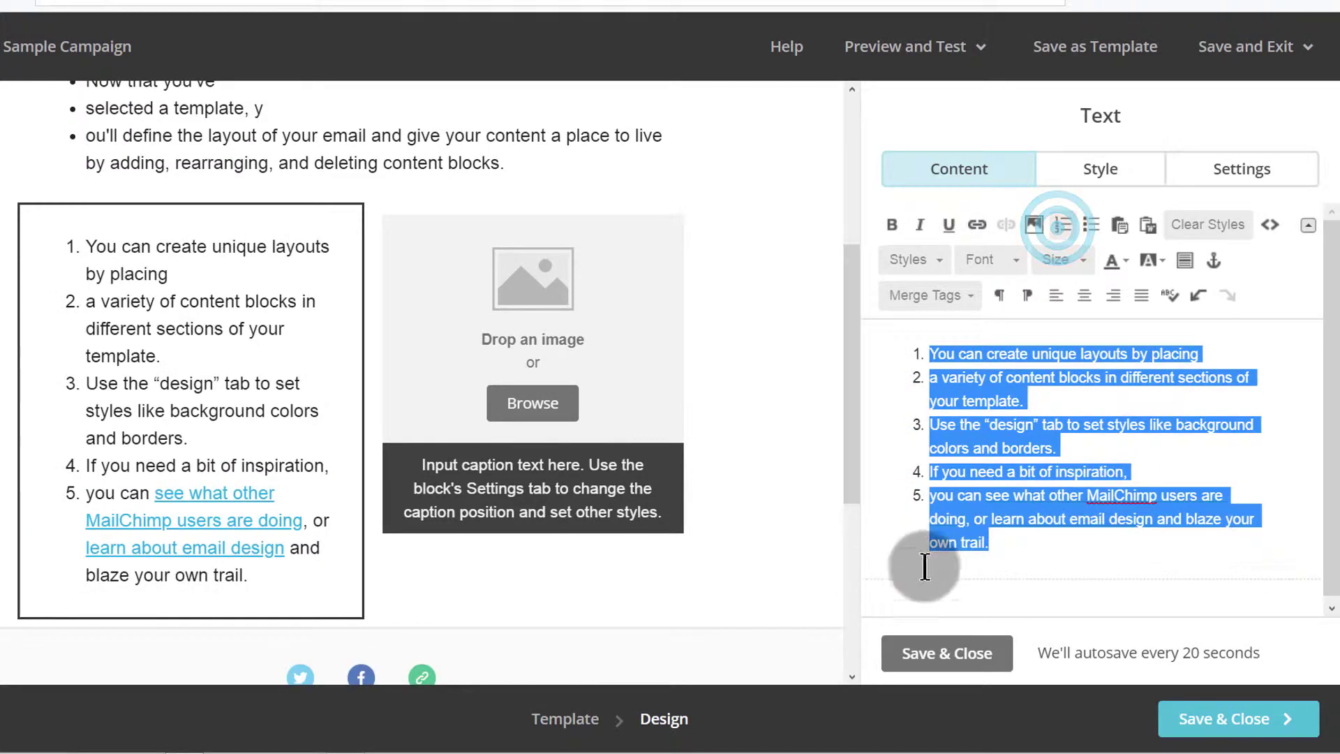
- Insert Bluehost-Tutorial.jpg from the uploaded files into the image card beside the numbered list and save the block
mouse_move(599, 388)
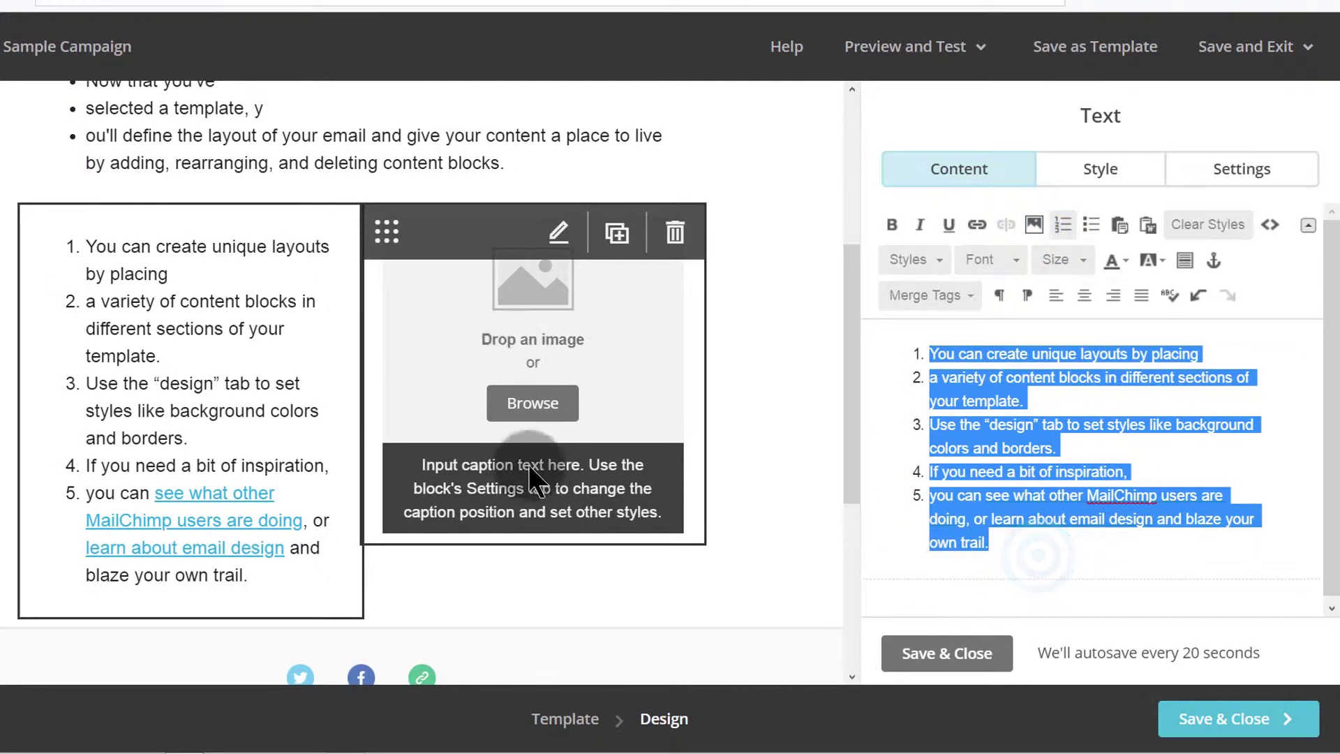
click(558, 237)
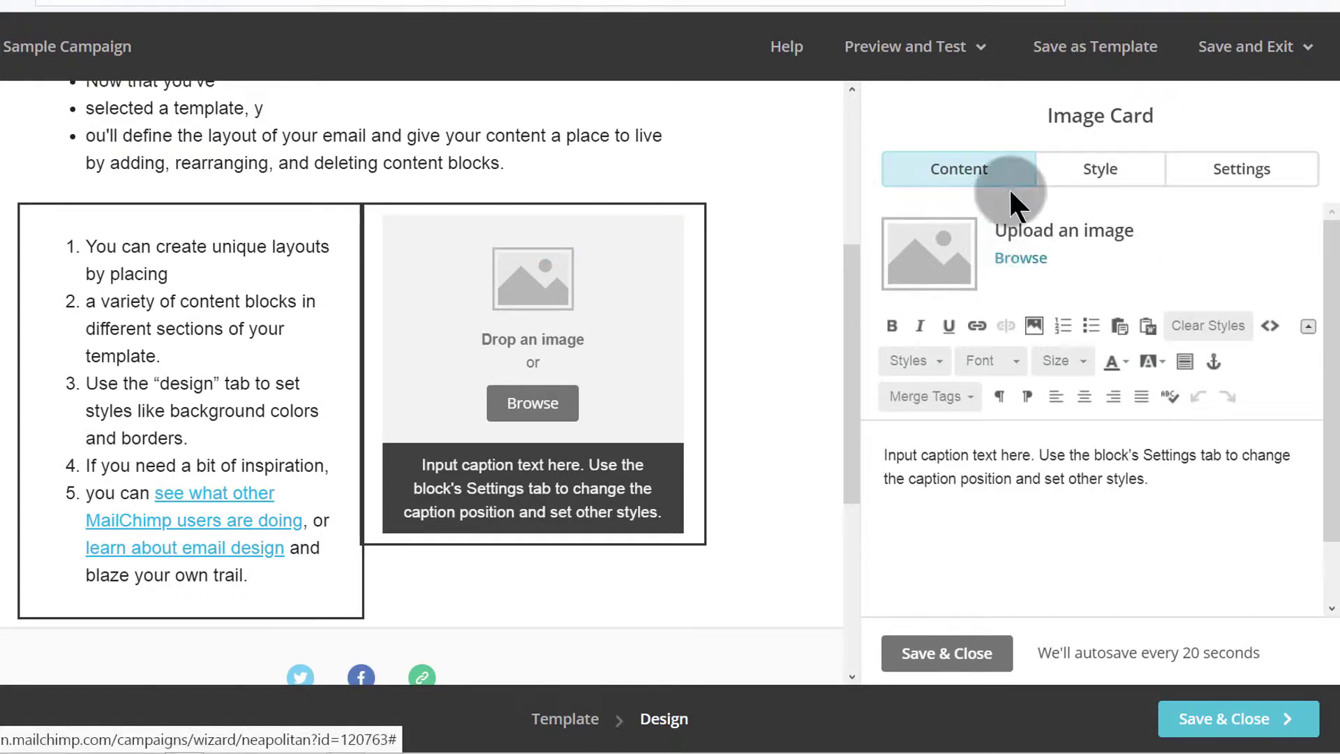
click(1026, 258)
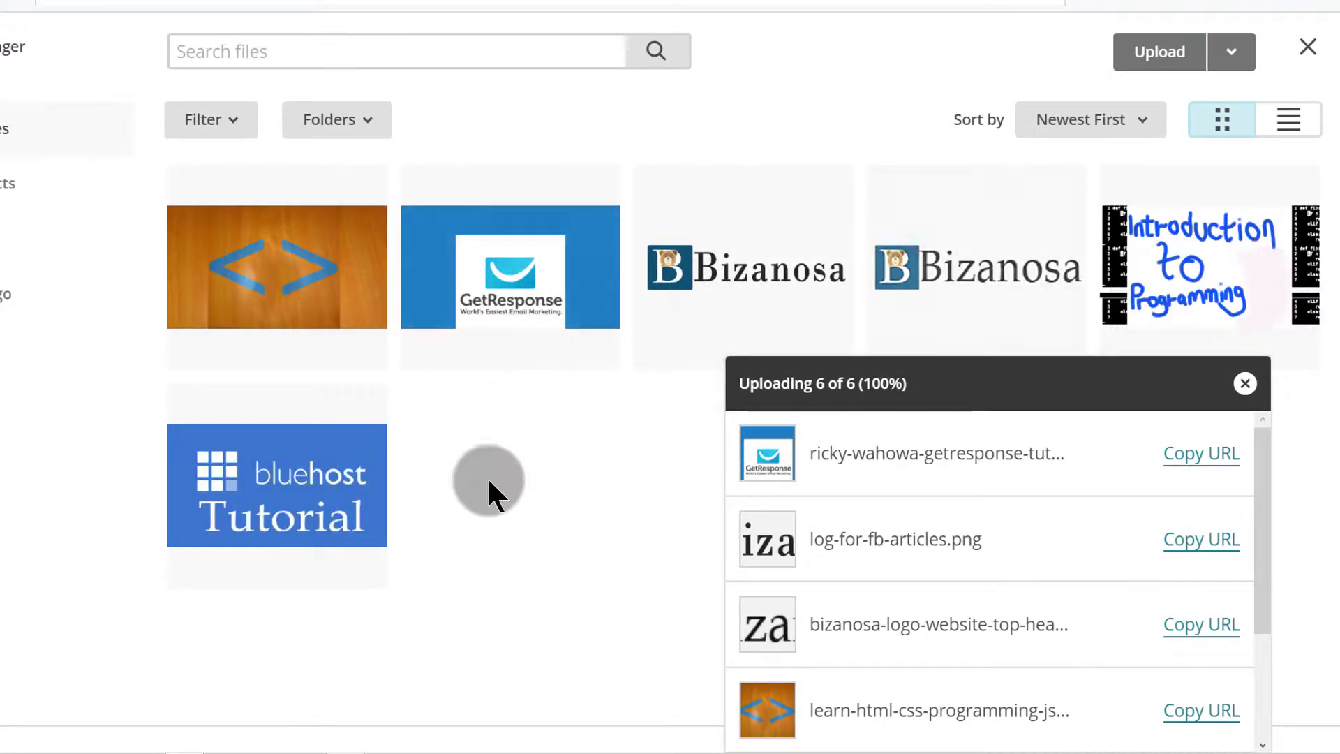
click(238, 488)
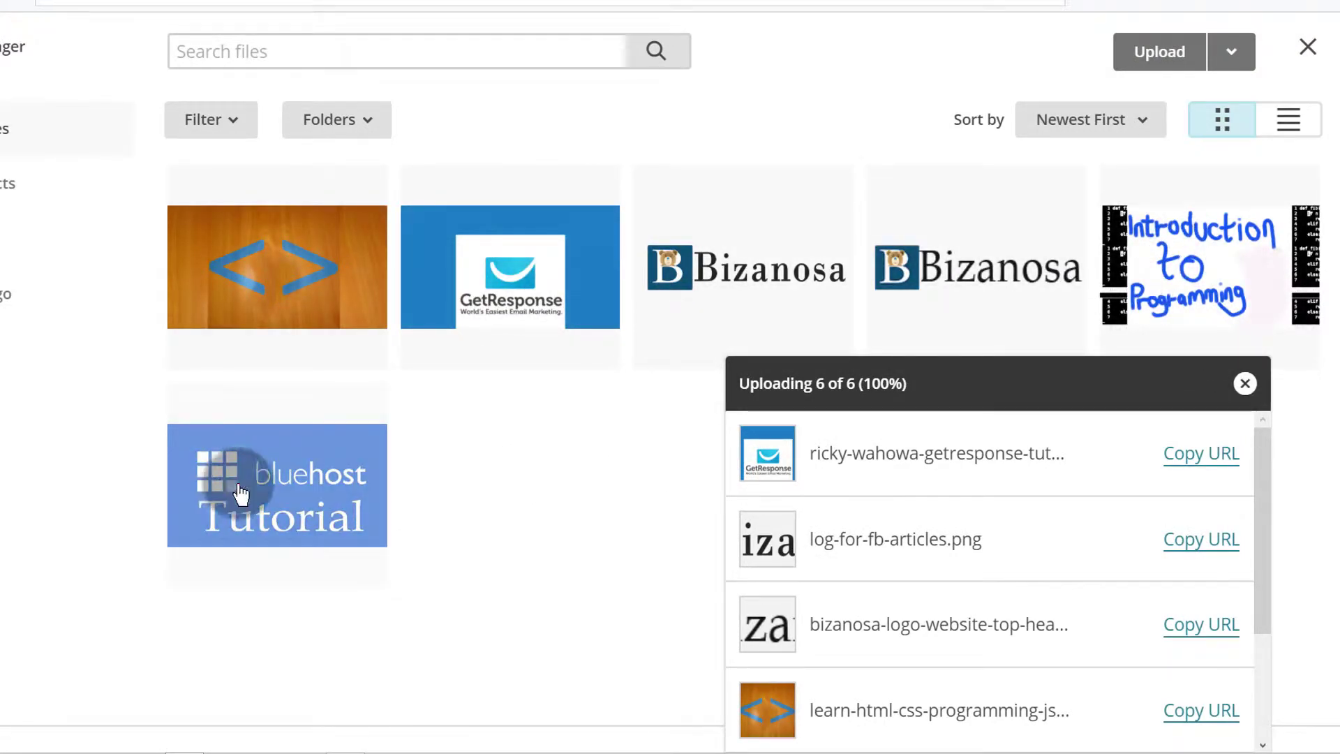
click(1213, 63)
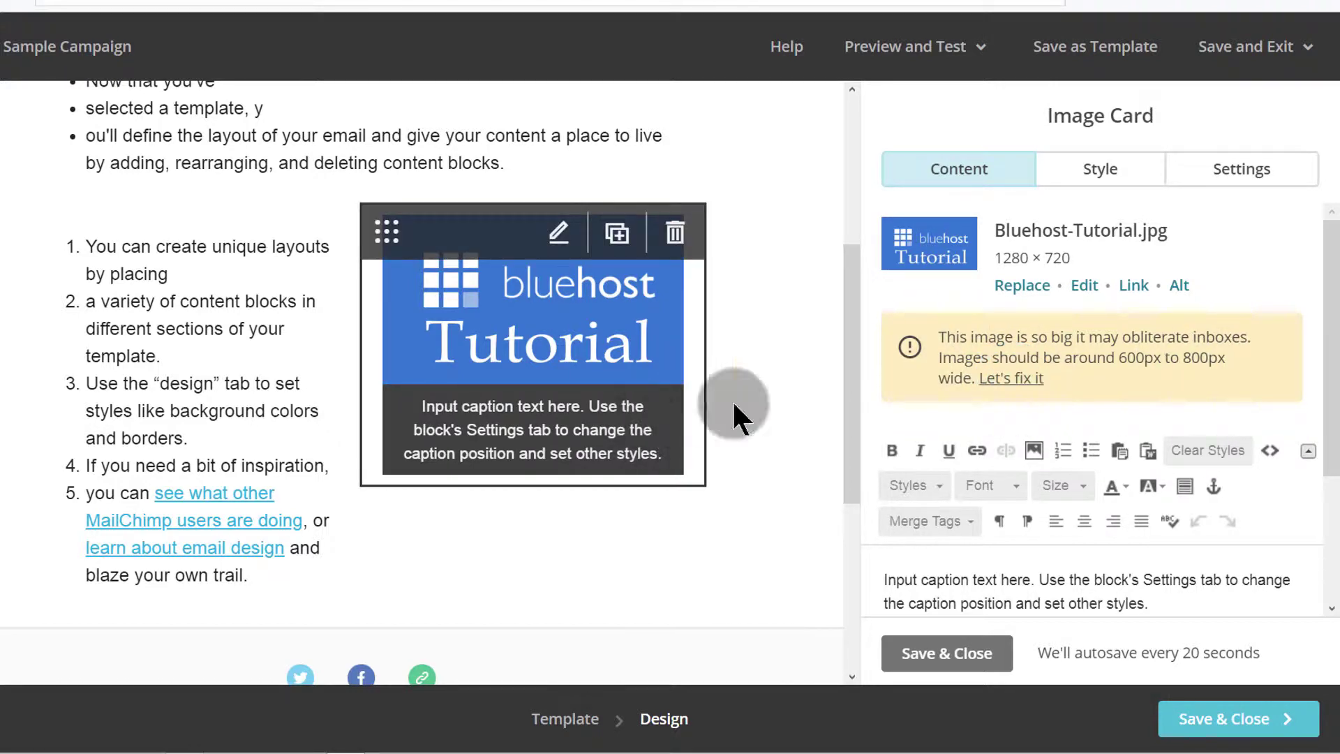
click(1083, 288)
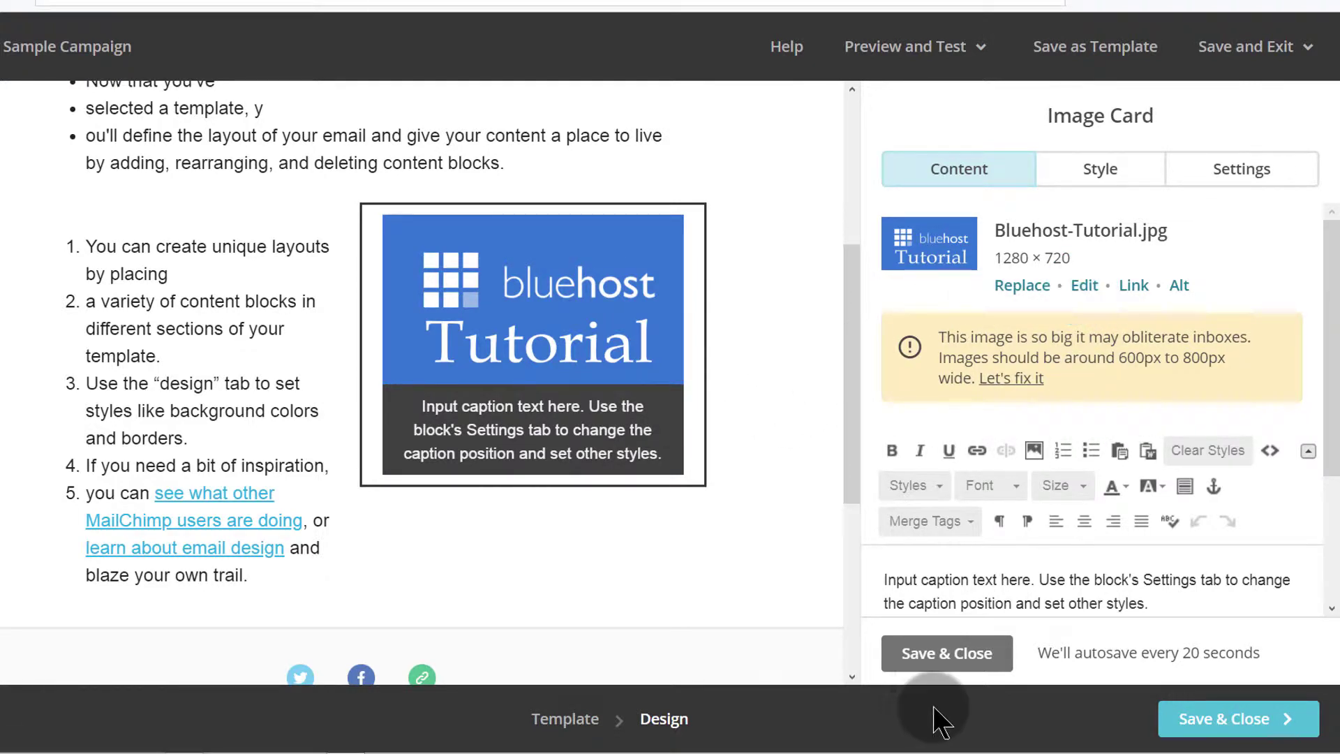
click(930, 660)
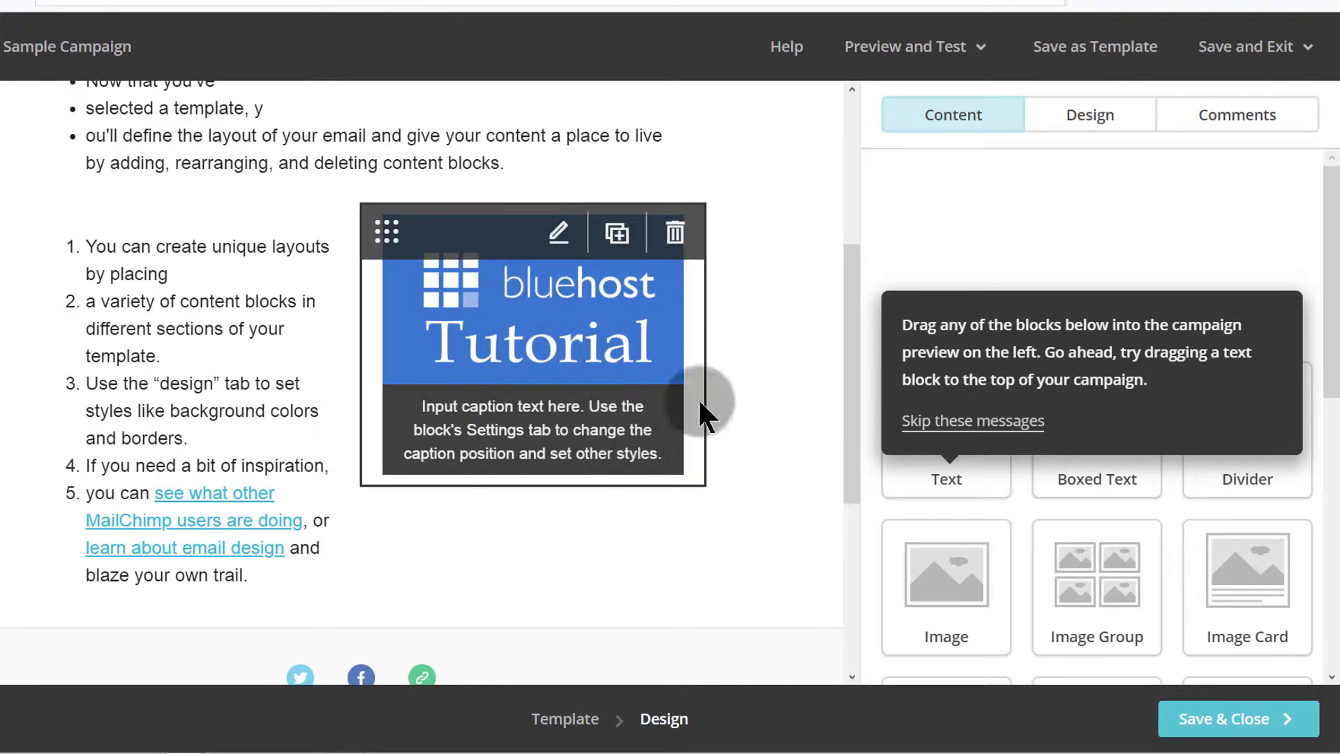
- Link "see what other MailChimp users are doing," in the numbered list to the copied GetResponse image's web address
drag(847, 321, 835, 255)
scroll(586, 419, down, 2)
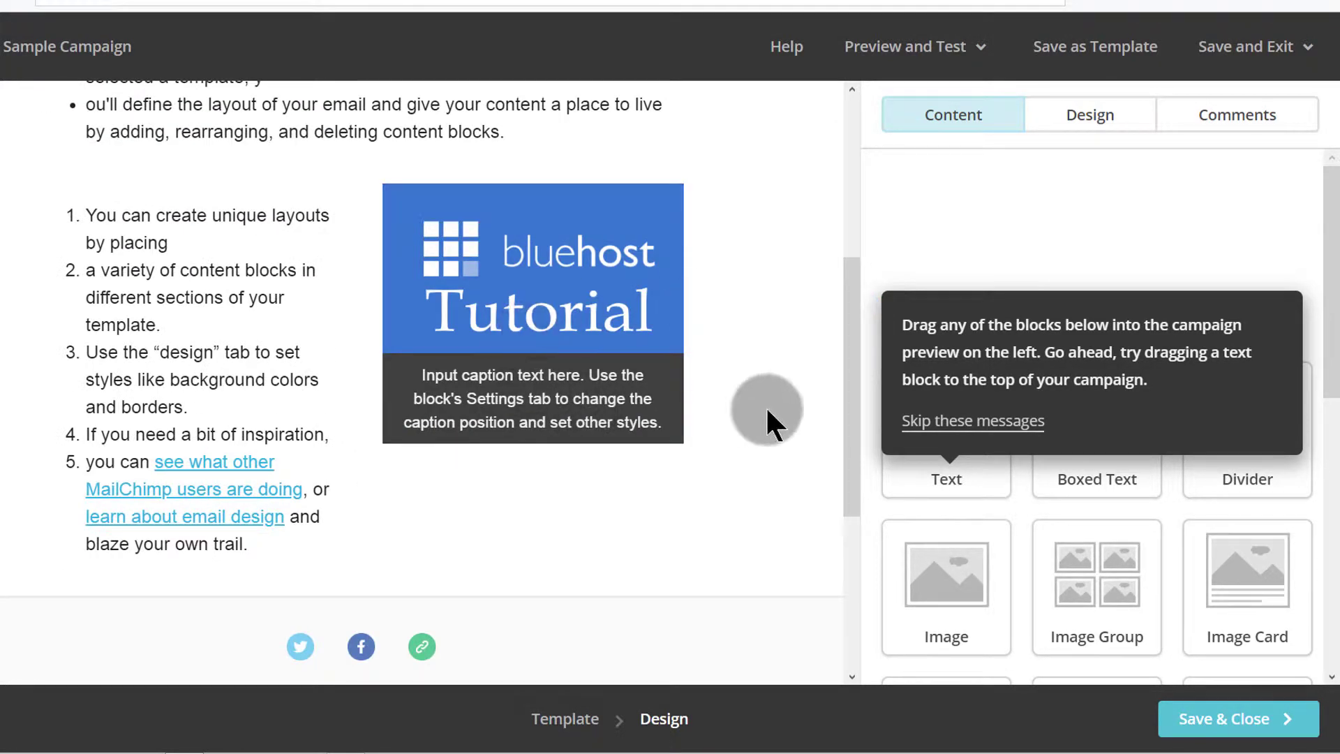
mouse_move(844, 359)
mouse_down()
mouse_move(852, 156)
mouse_move(838, 342)
mouse_move(846, 309)
mouse_move(850, 335)
mouse_up()
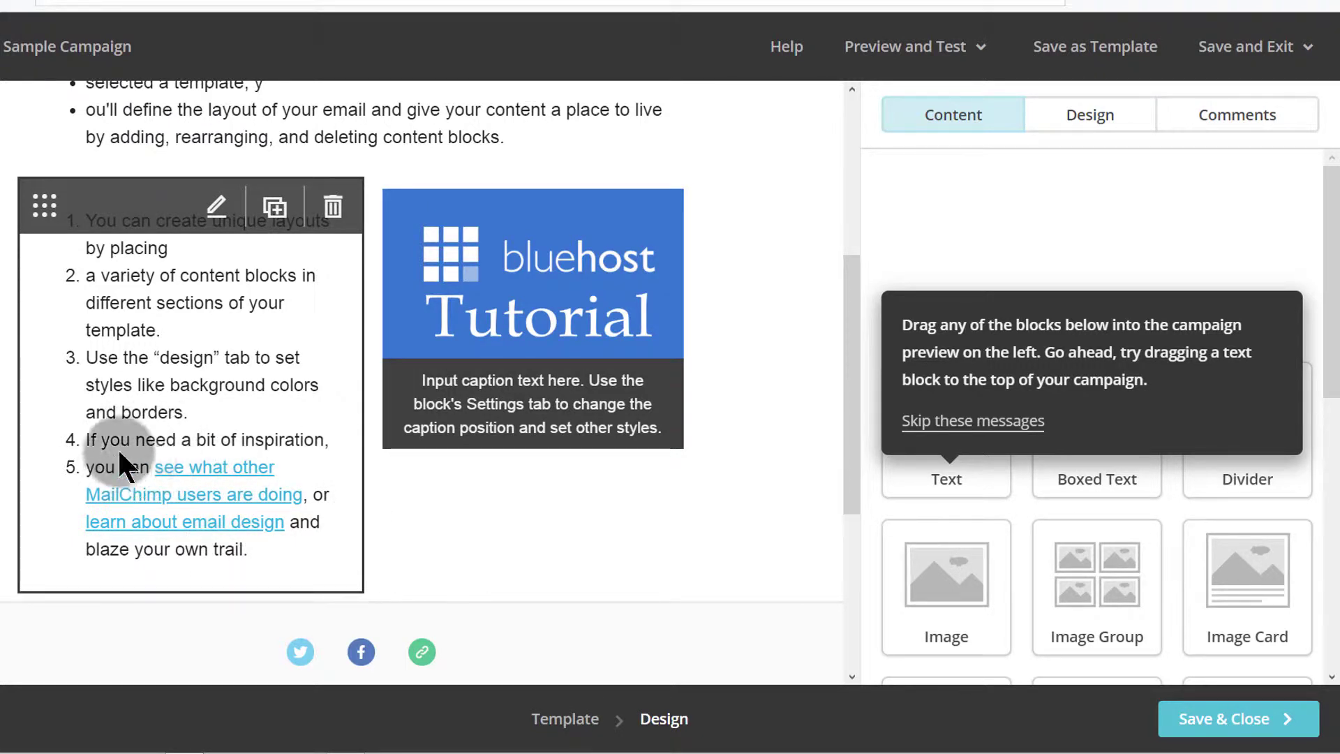
click(212, 209)
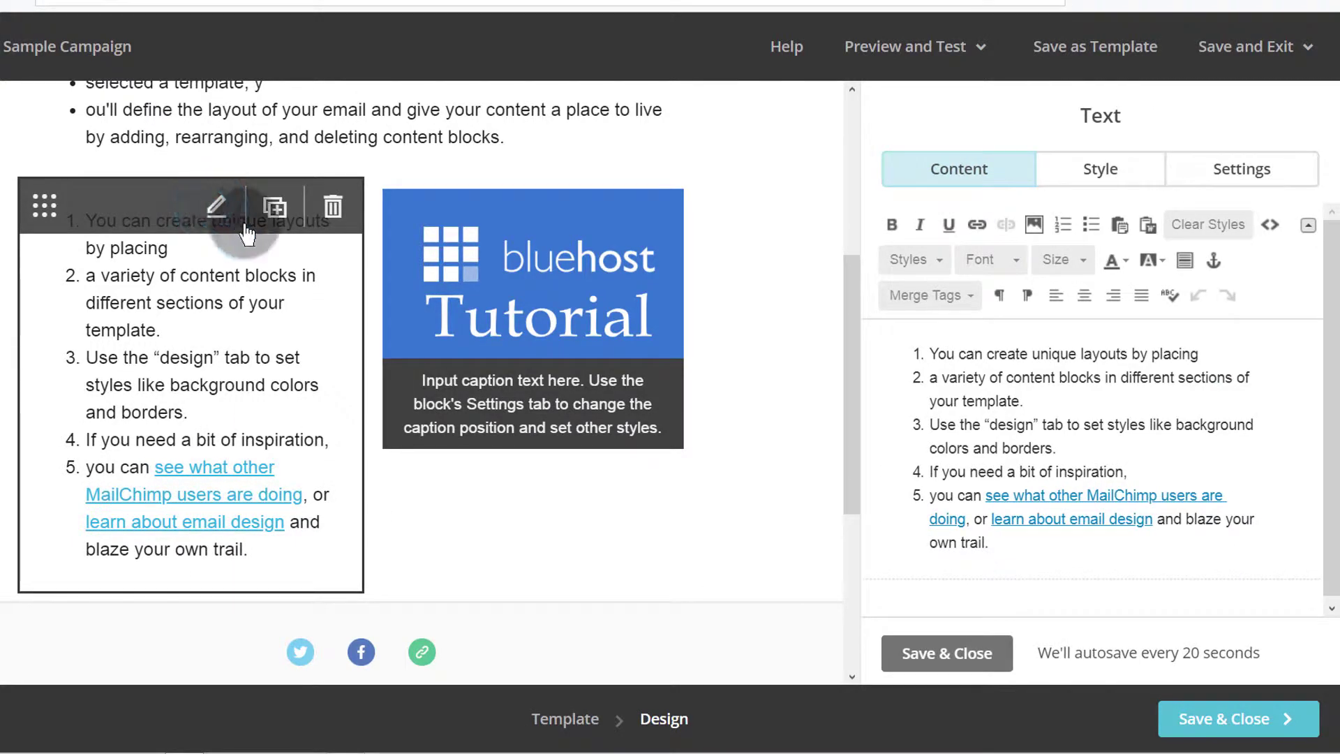
click(1073, 500)
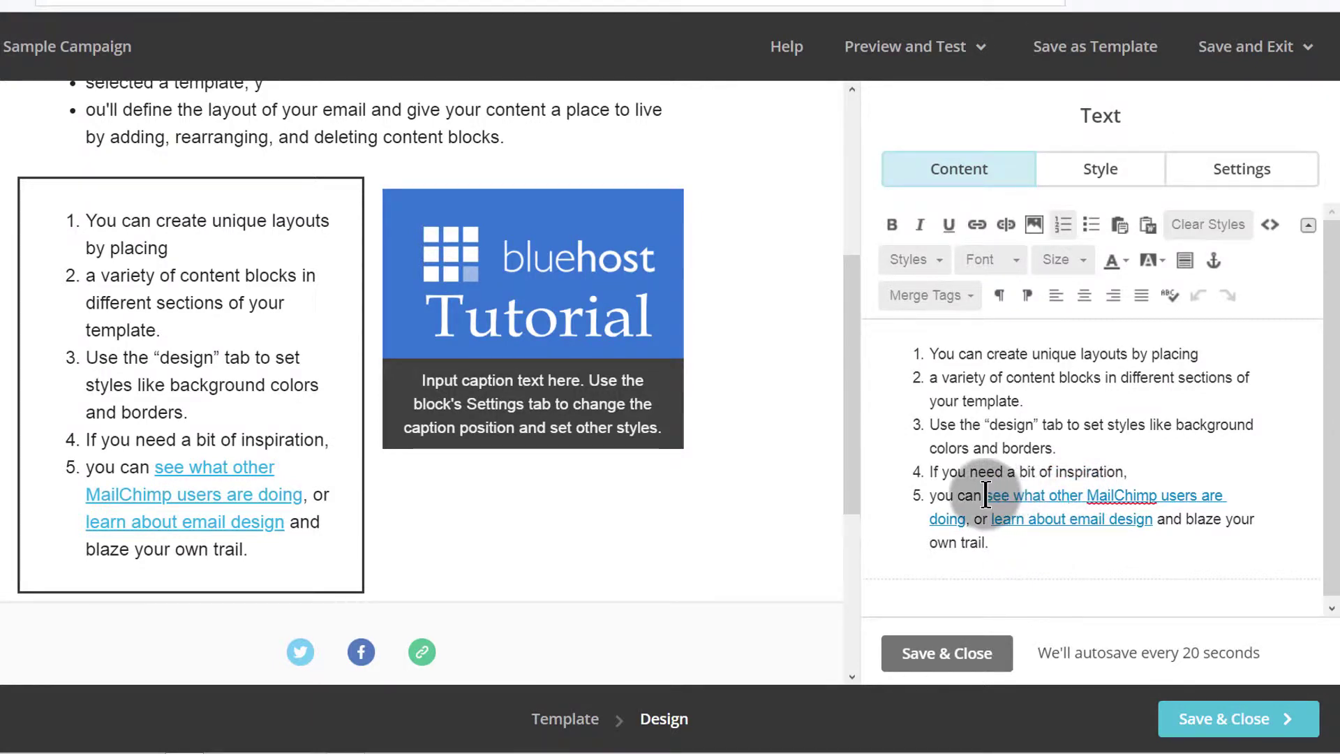
drag(986, 496, 968, 520)
click(977, 224)
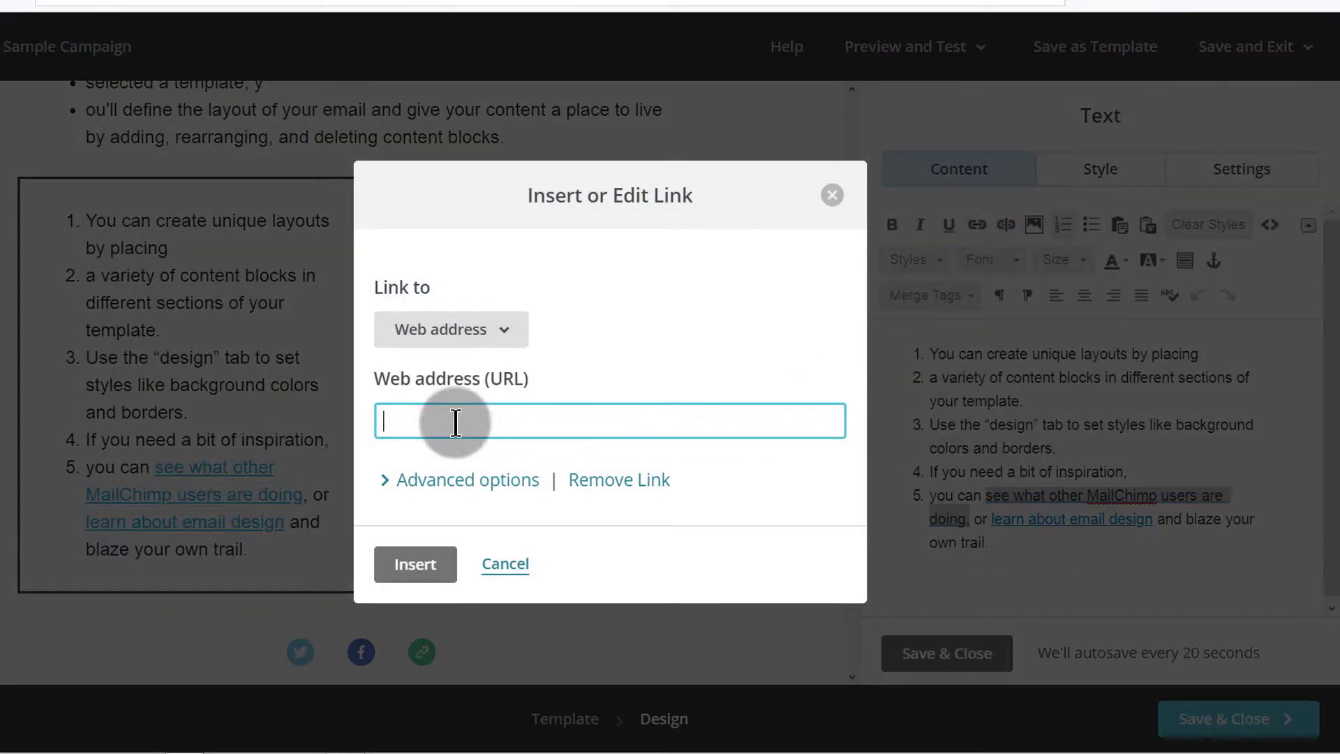
click(500, 351)
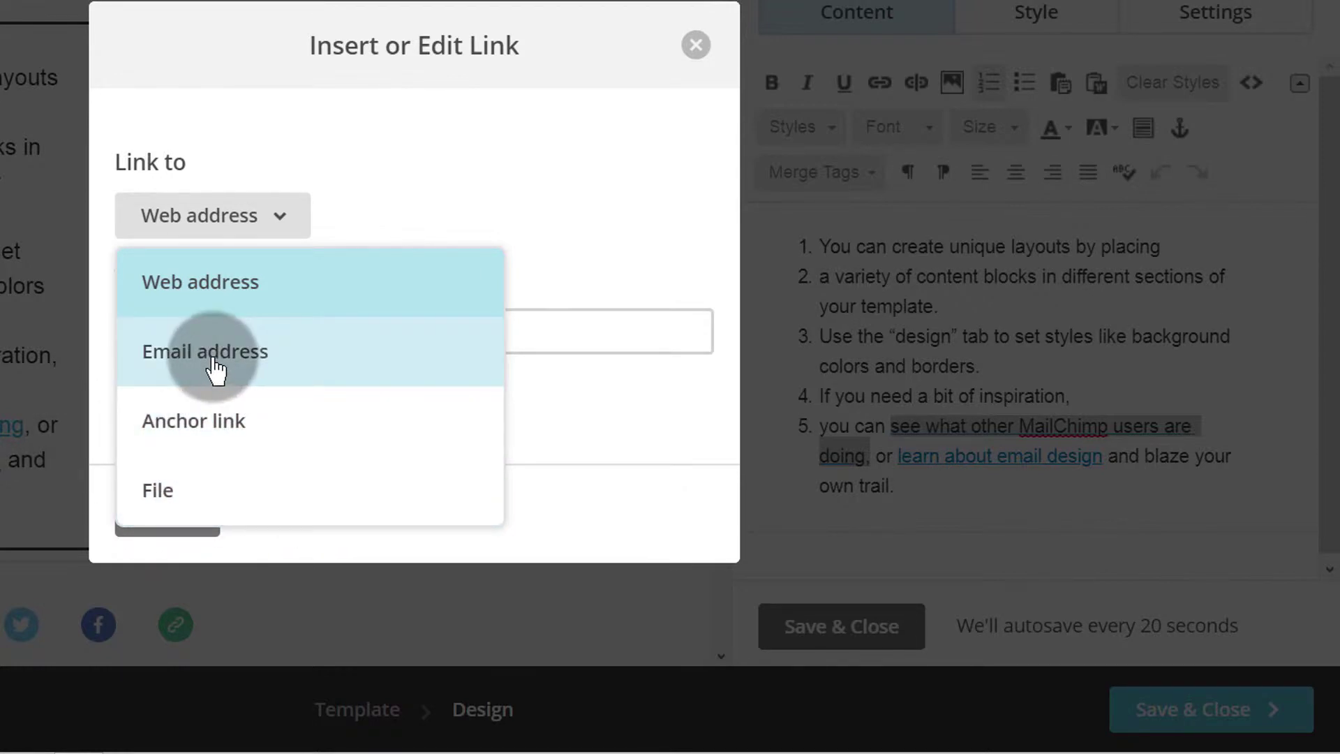
click(225, 293)
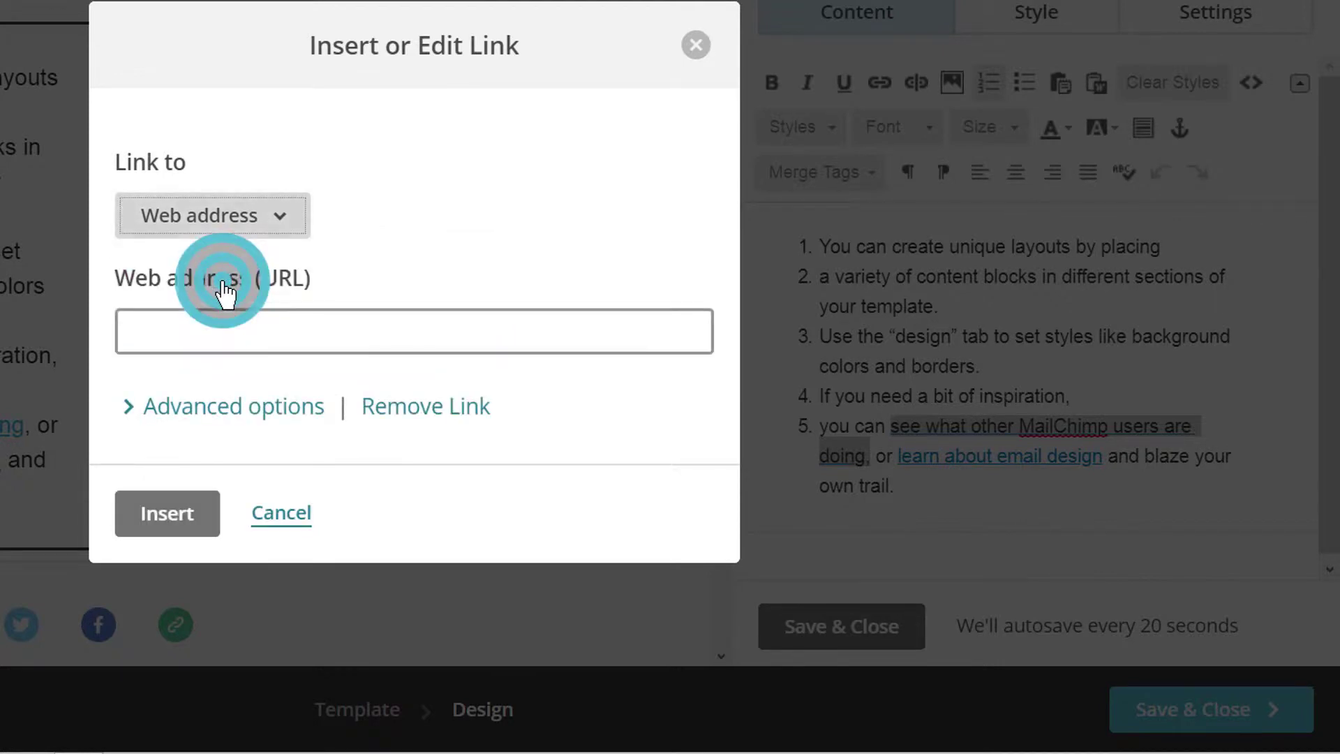
right_click(221, 332)
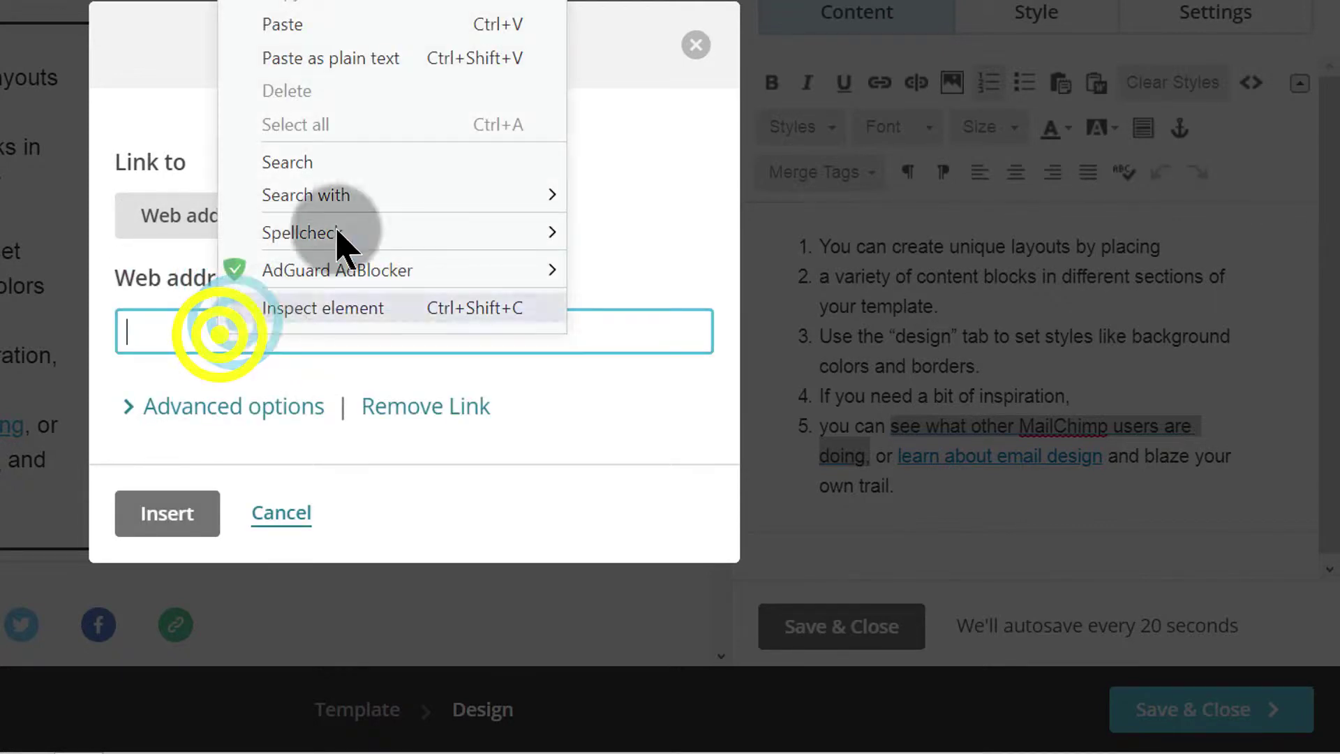
click(319, 26)
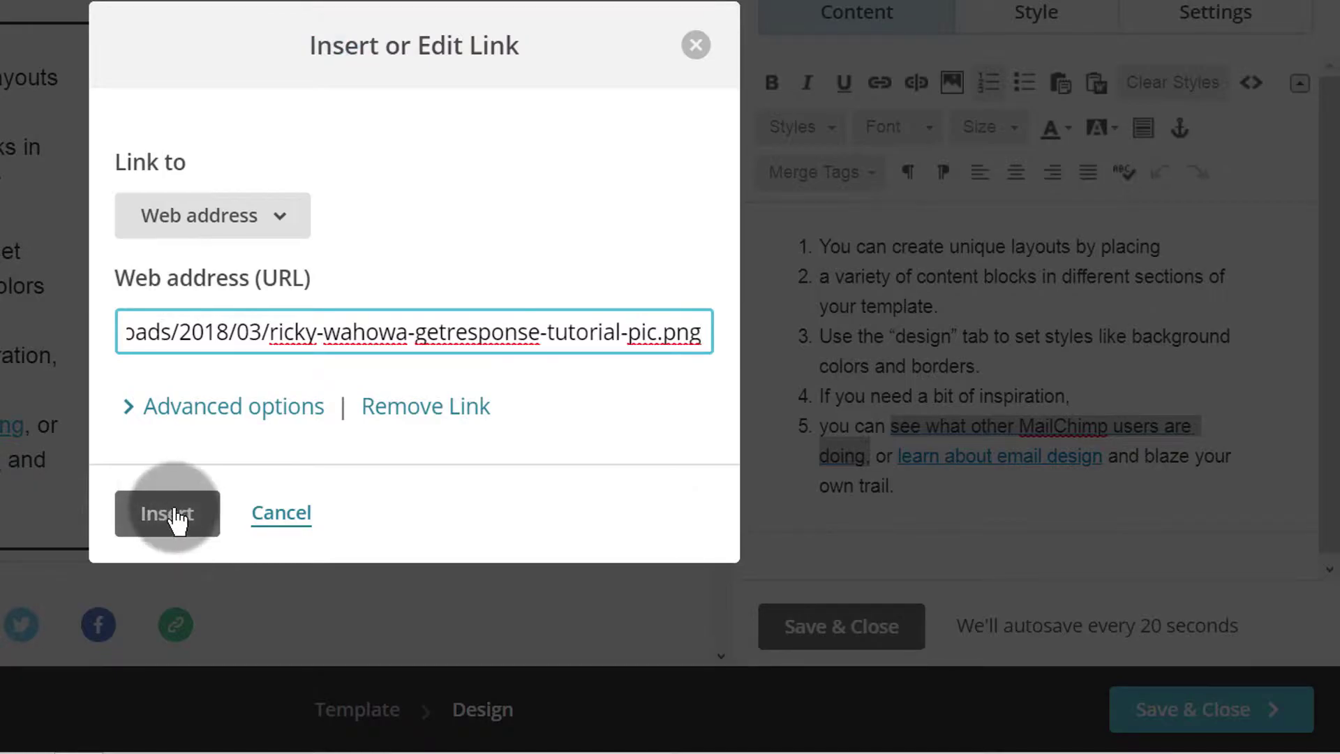
click(201, 542)
- Remove the link from "learn about email design" in the numbered list and save the text block
click(997, 455)
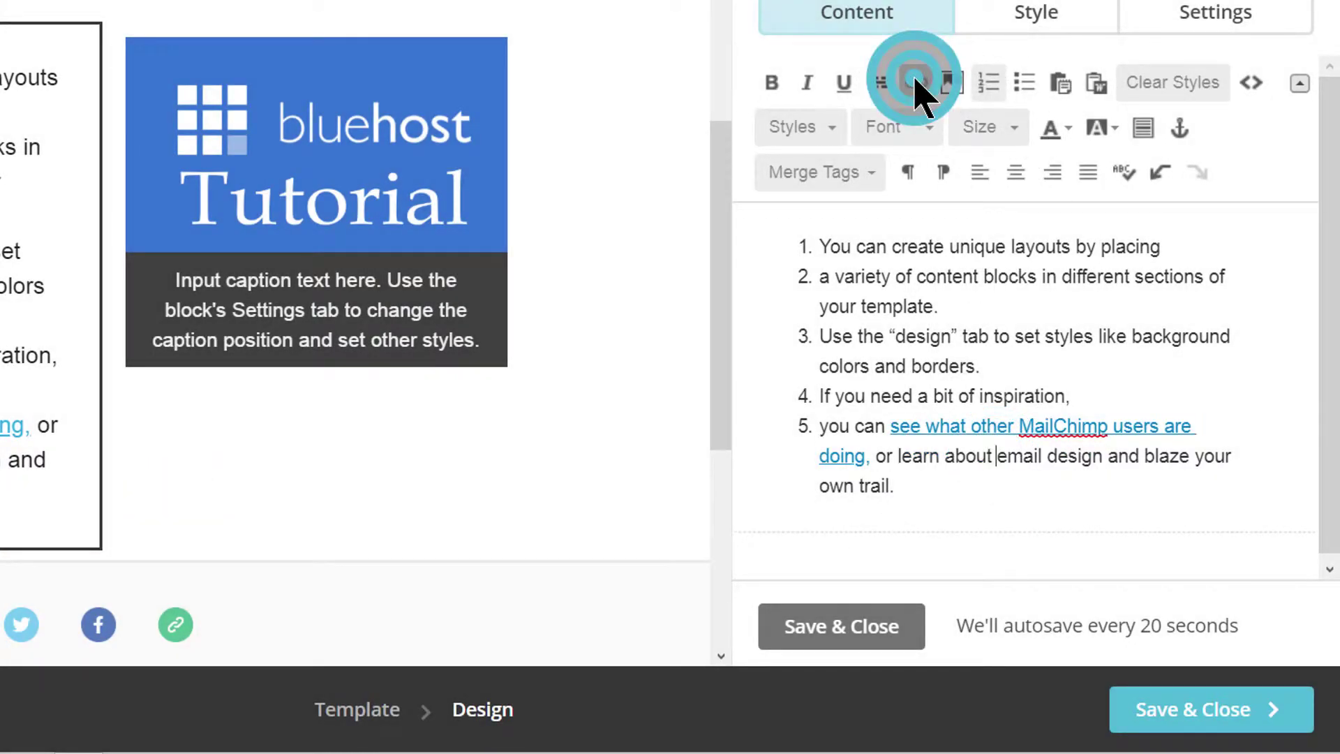
click(849, 632)
- Open the footer's social follow block for editing and add another service after Website
scroll(353, 464, down, 5)
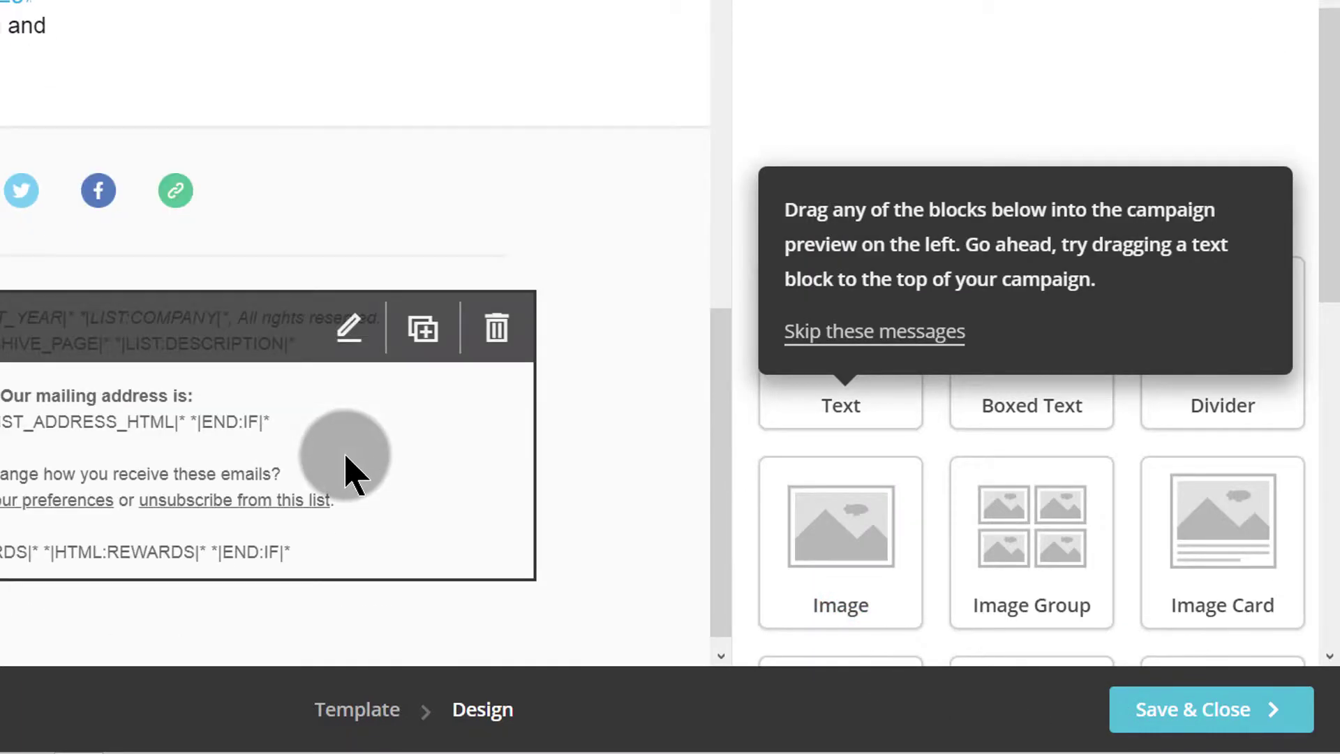
mouse_move(195, 189)
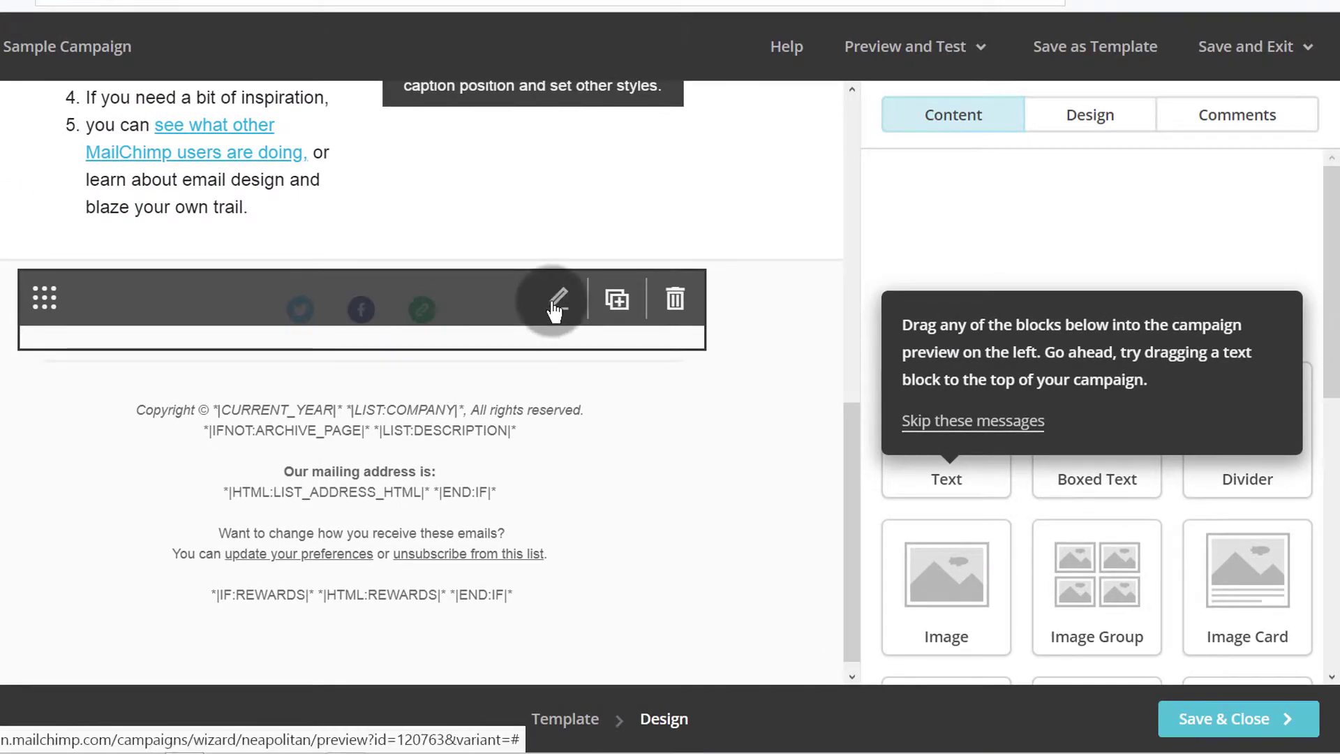
click(554, 307)
click(1152, 330)
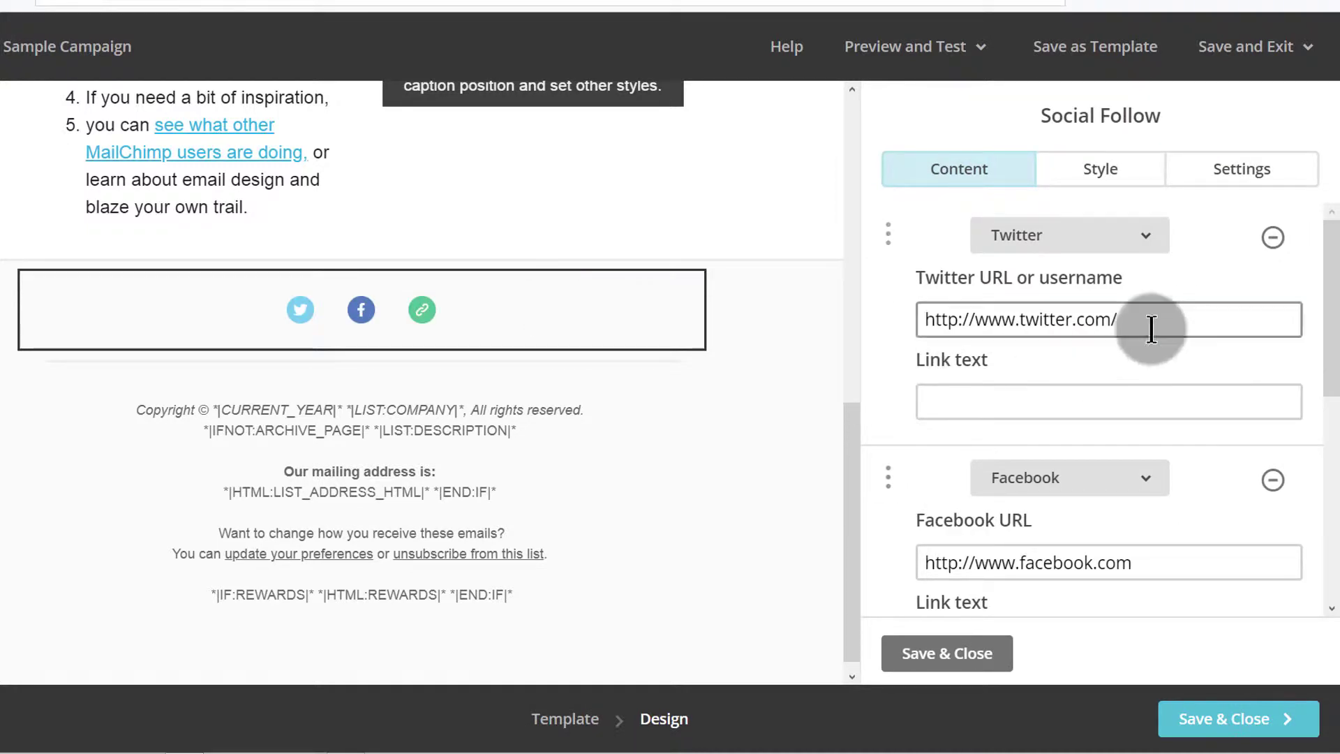
click(1134, 316)
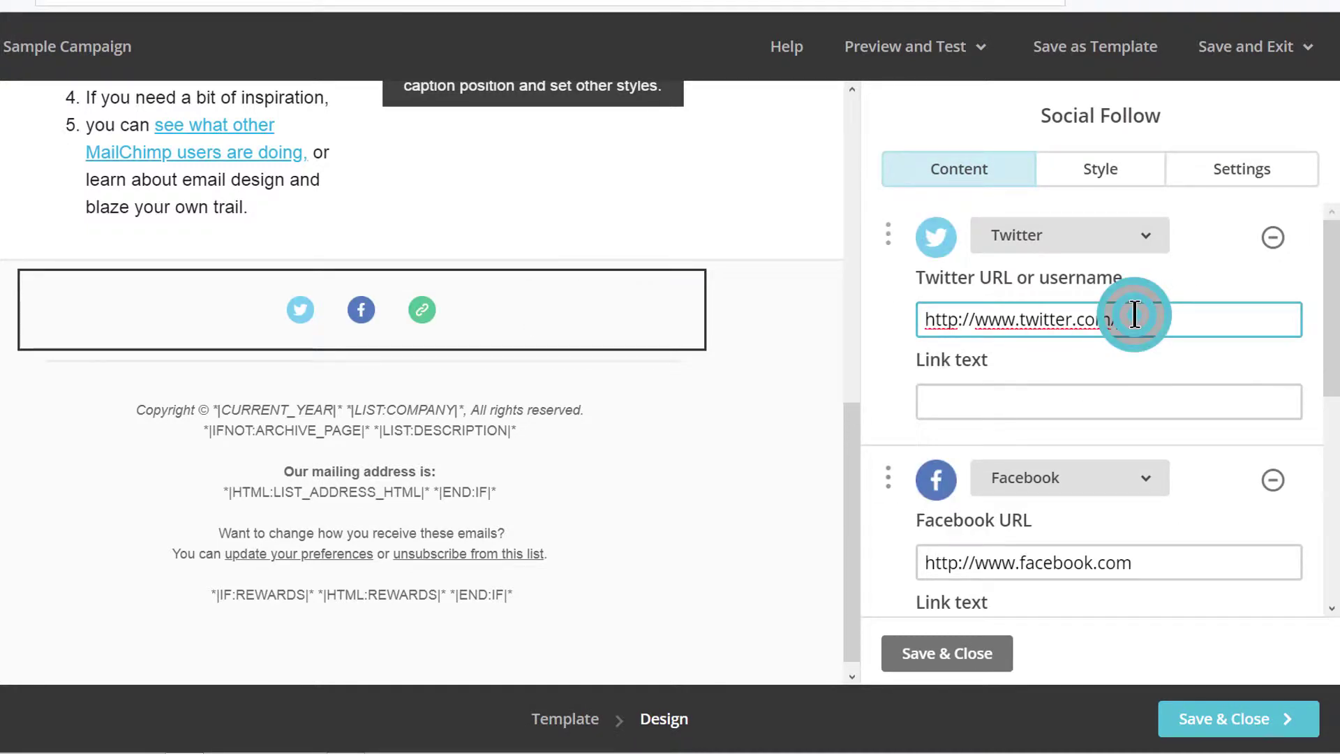
click(1026, 396)
scroll(1068, 566, down, 5)
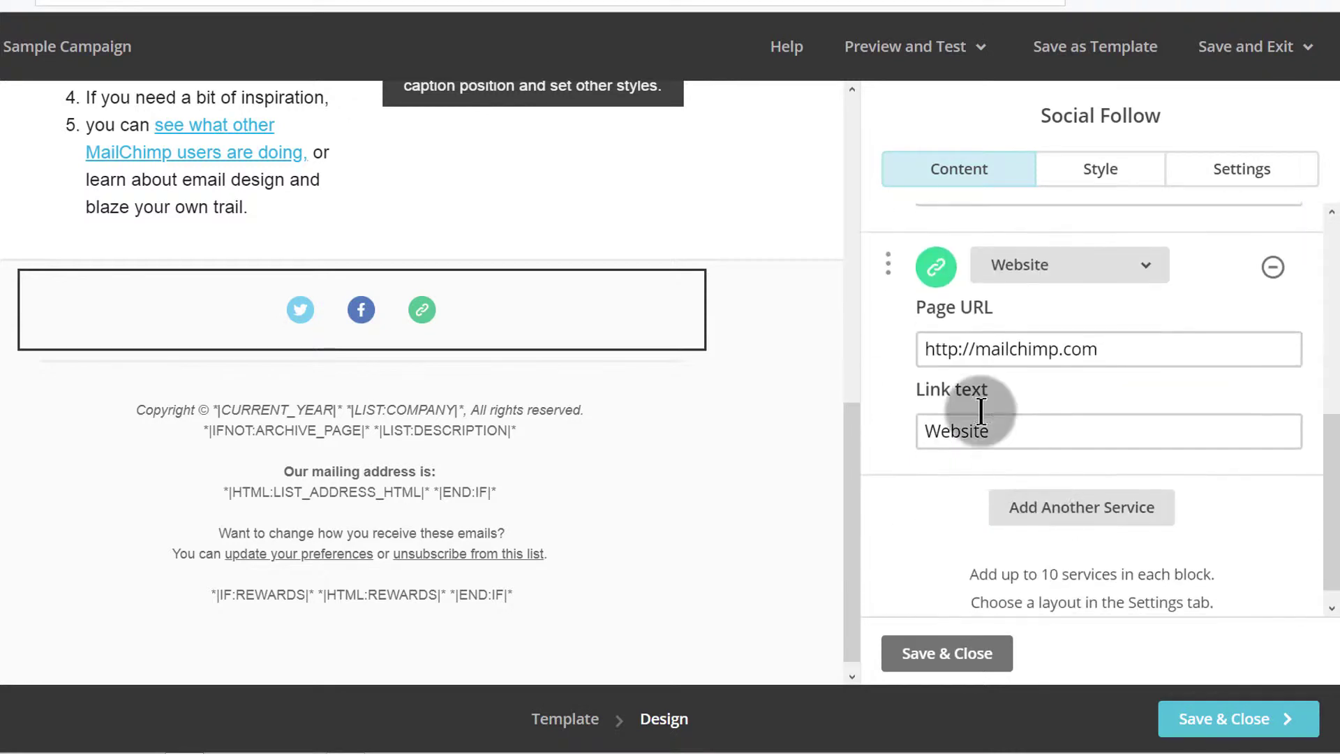
click(1091, 492)
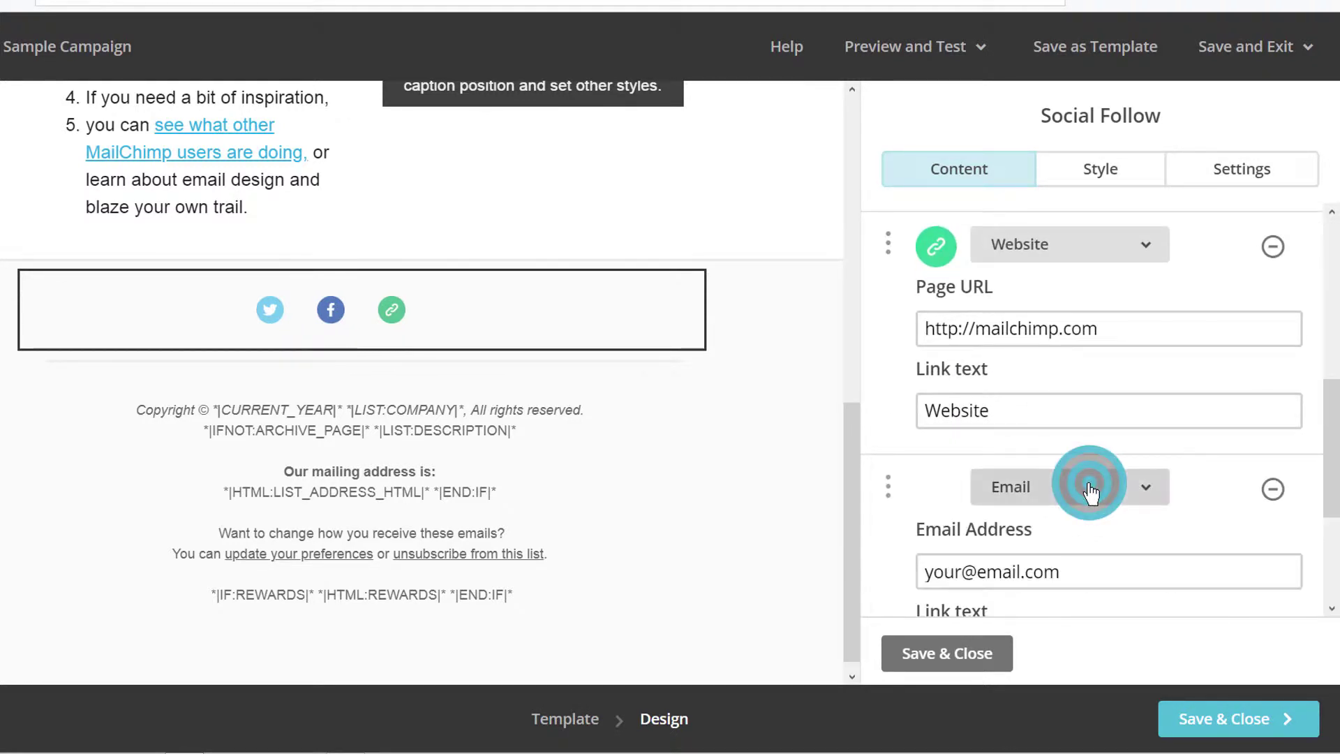
scroll(1035, 572, down, 3)
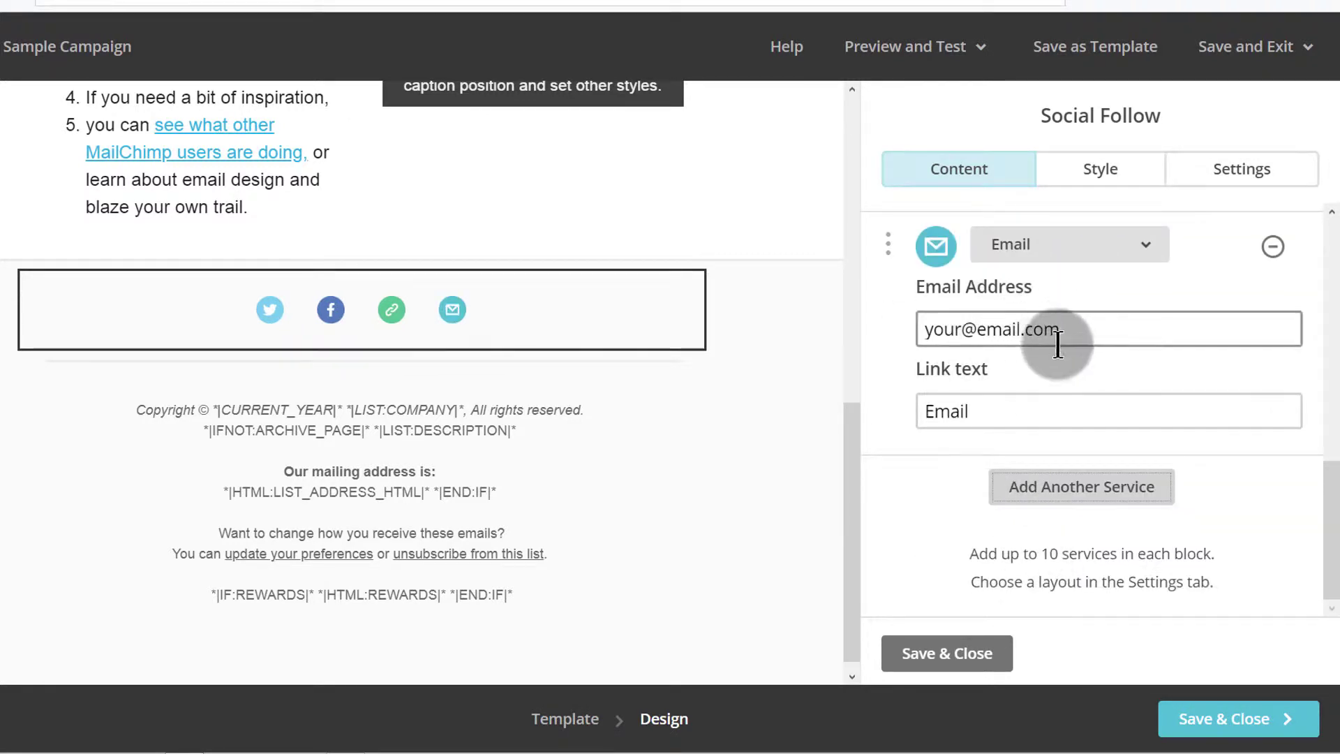
- Set the newly added social service to Dribbble
scroll(1012, 363, up, 3)
click(1157, 474)
scroll(996, 418, down, 5)
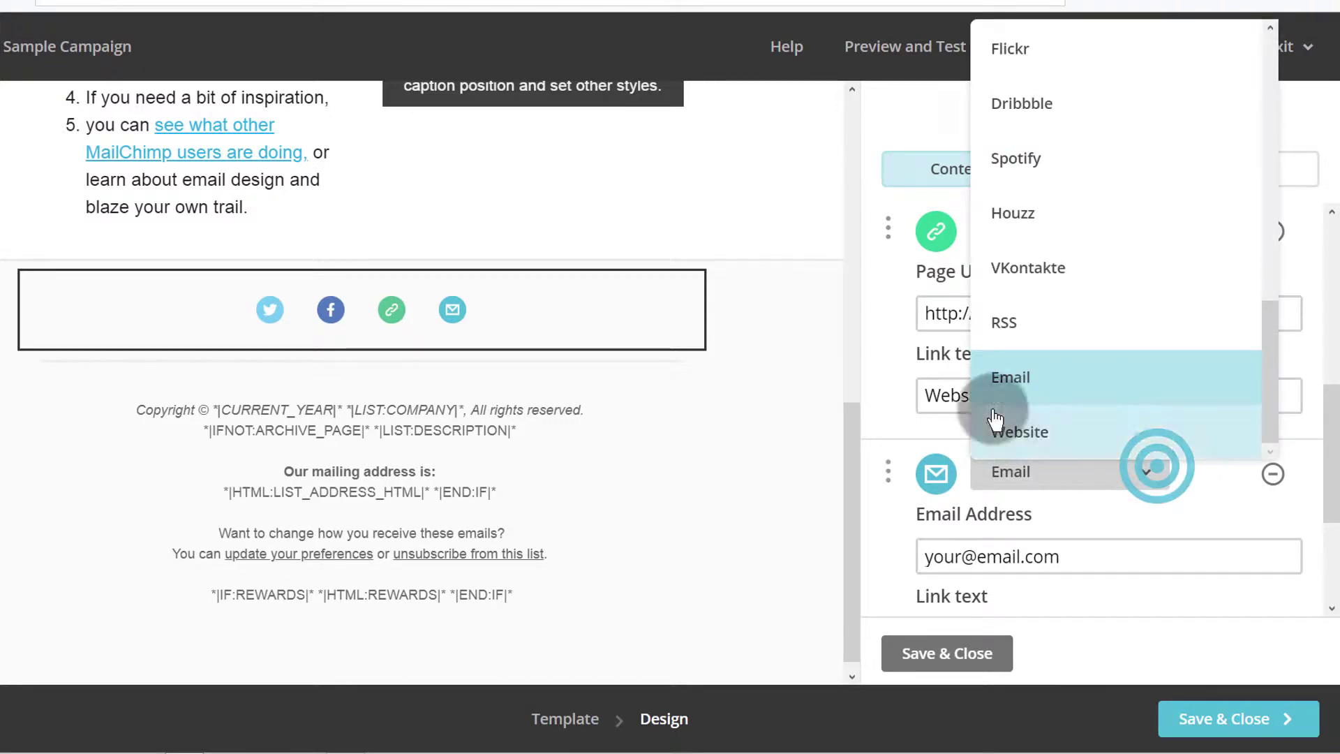
click(1064, 110)
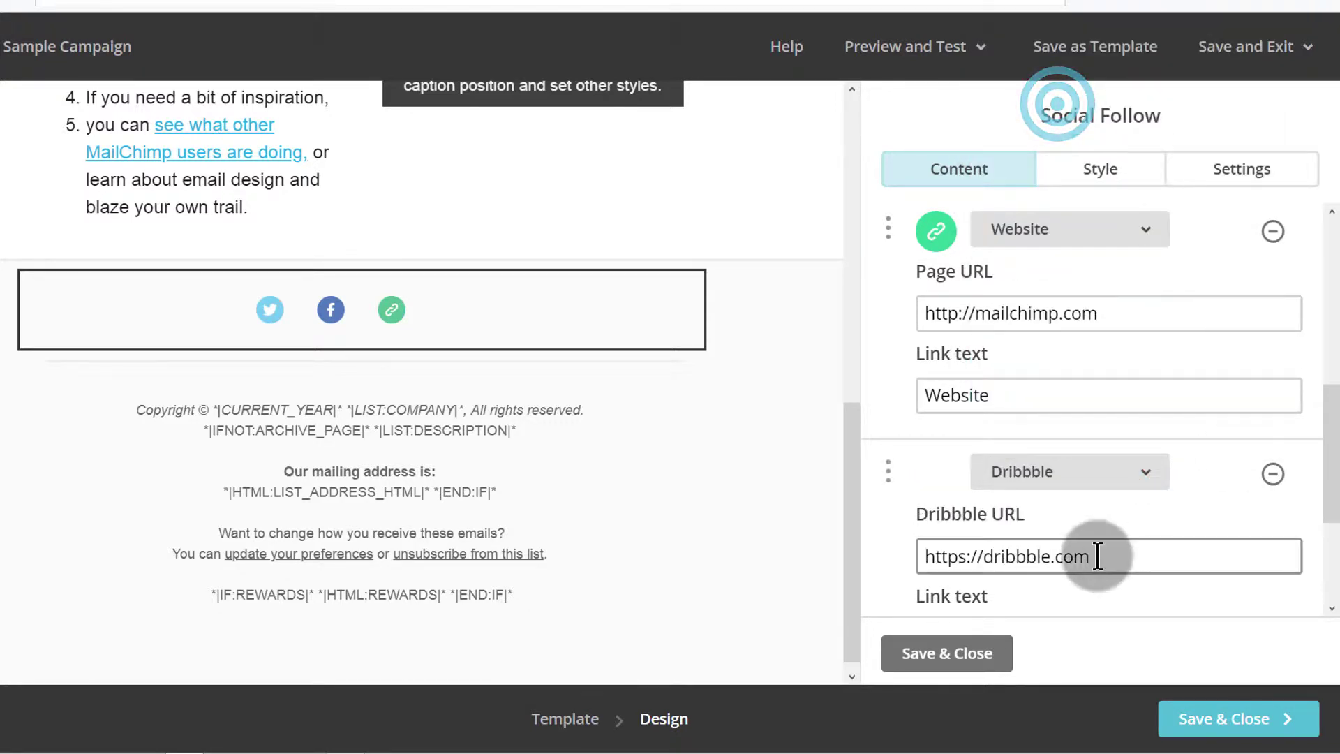
- Set the service that follows Website in the social follow block to Reddit
scroll(1098, 550, down, 2)
click(1091, 359)
scroll(1064, 455, down, 5)
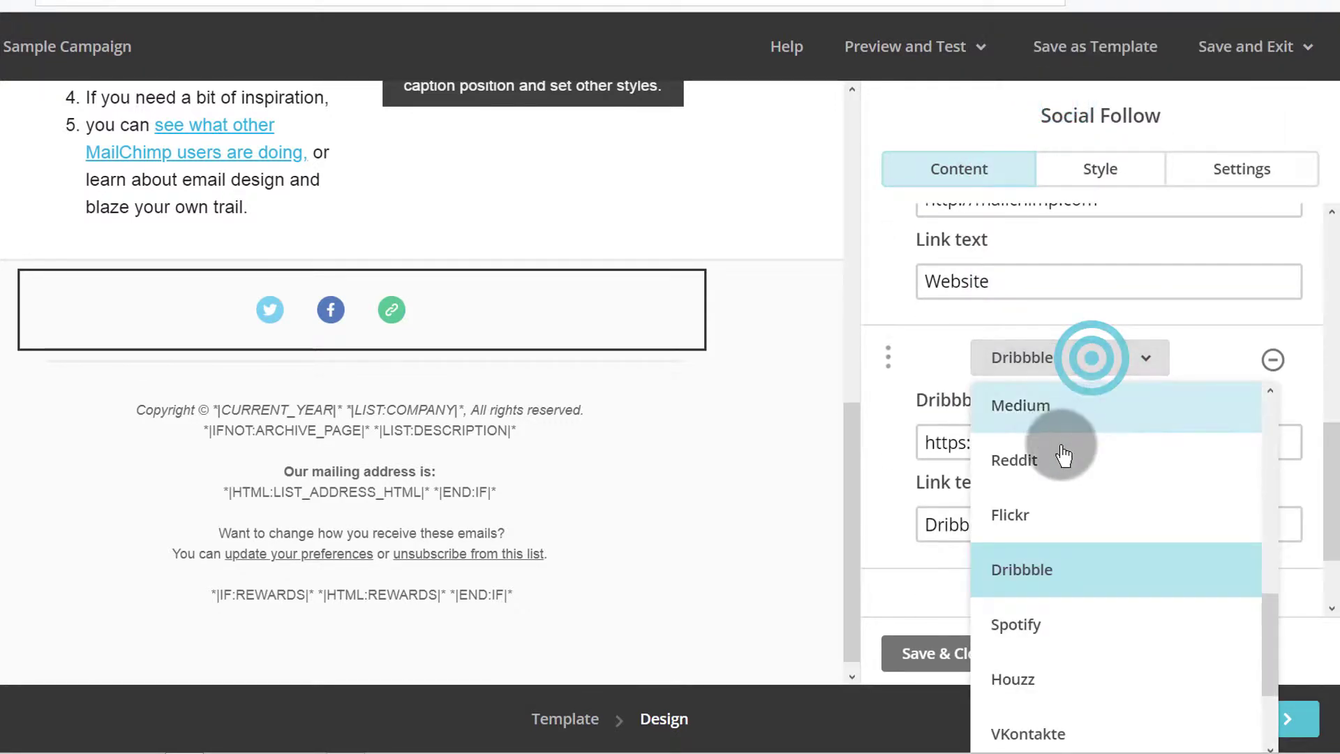
click(1039, 460)
scroll(930, 508, down, 2)
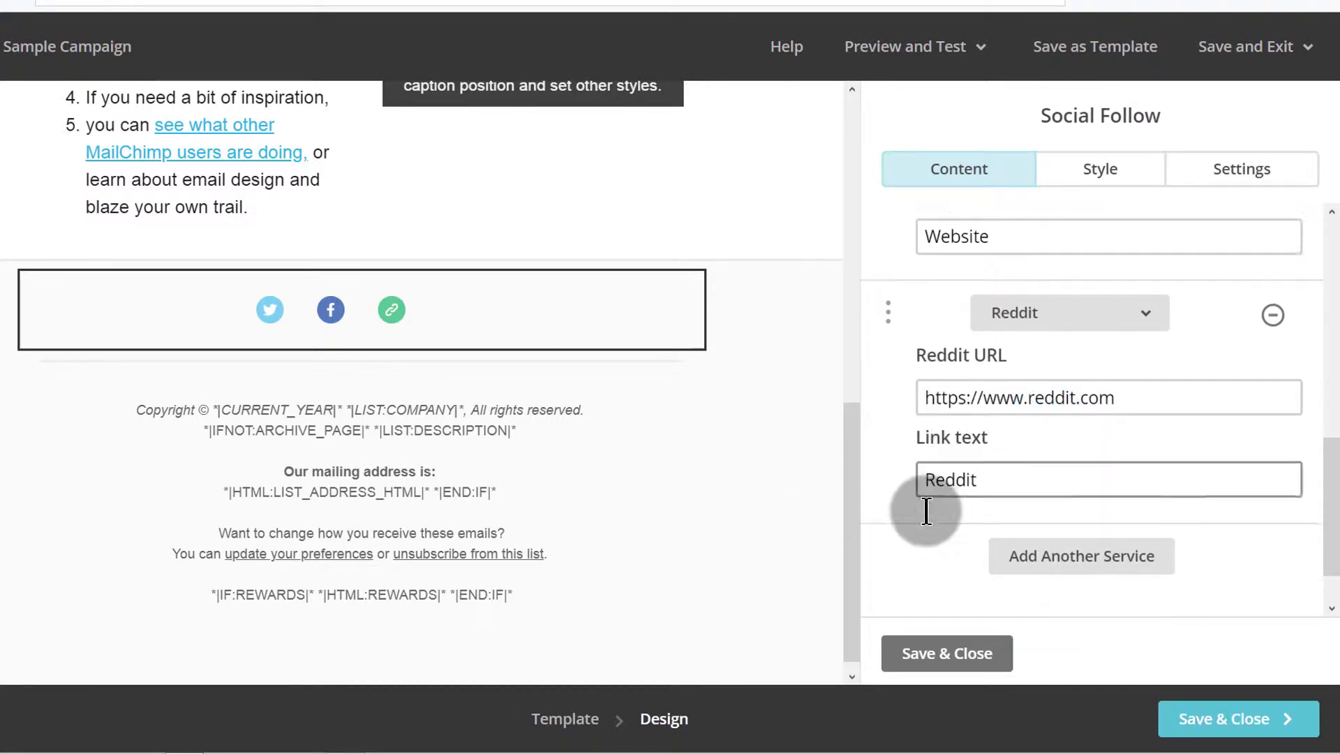
- Save the social follow block and open the copyright and mailing address footer block in a wider editing pane
click(960, 656)
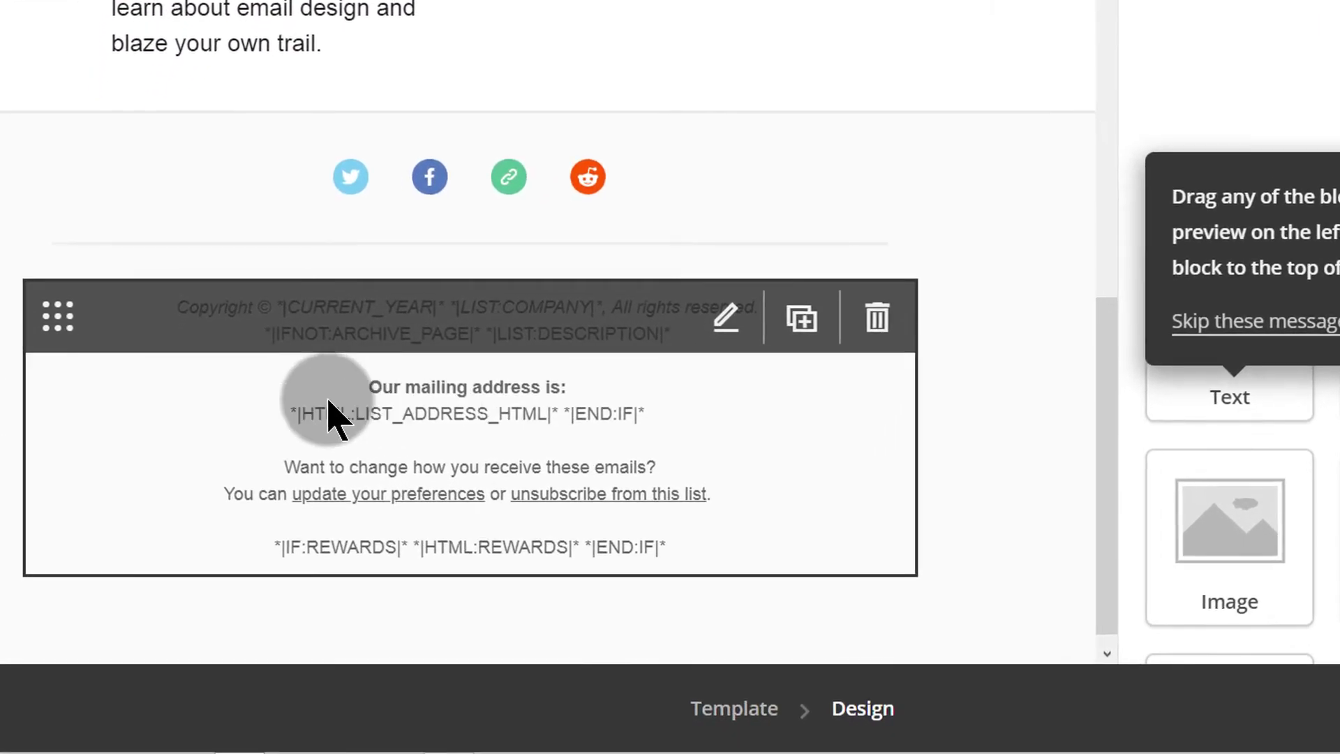
click(216, 488)
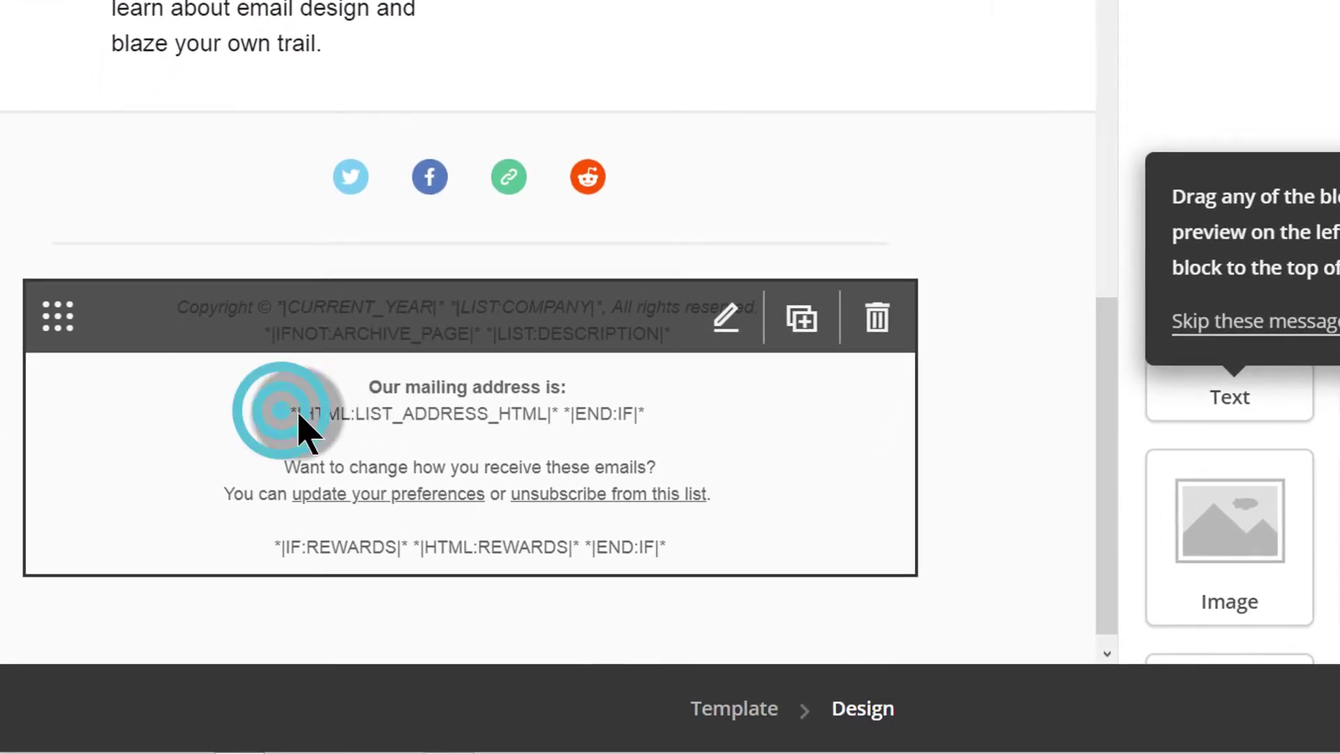
click(726, 315)
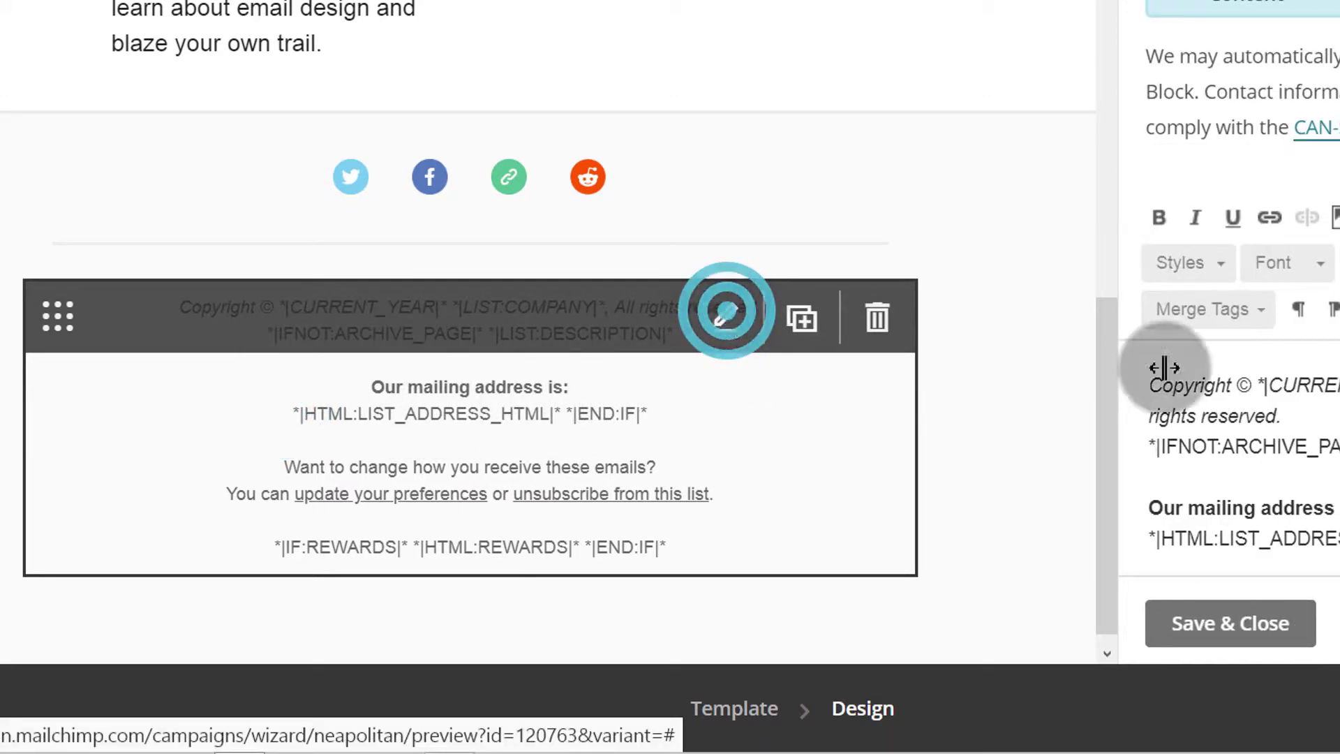
click(1093, 400)
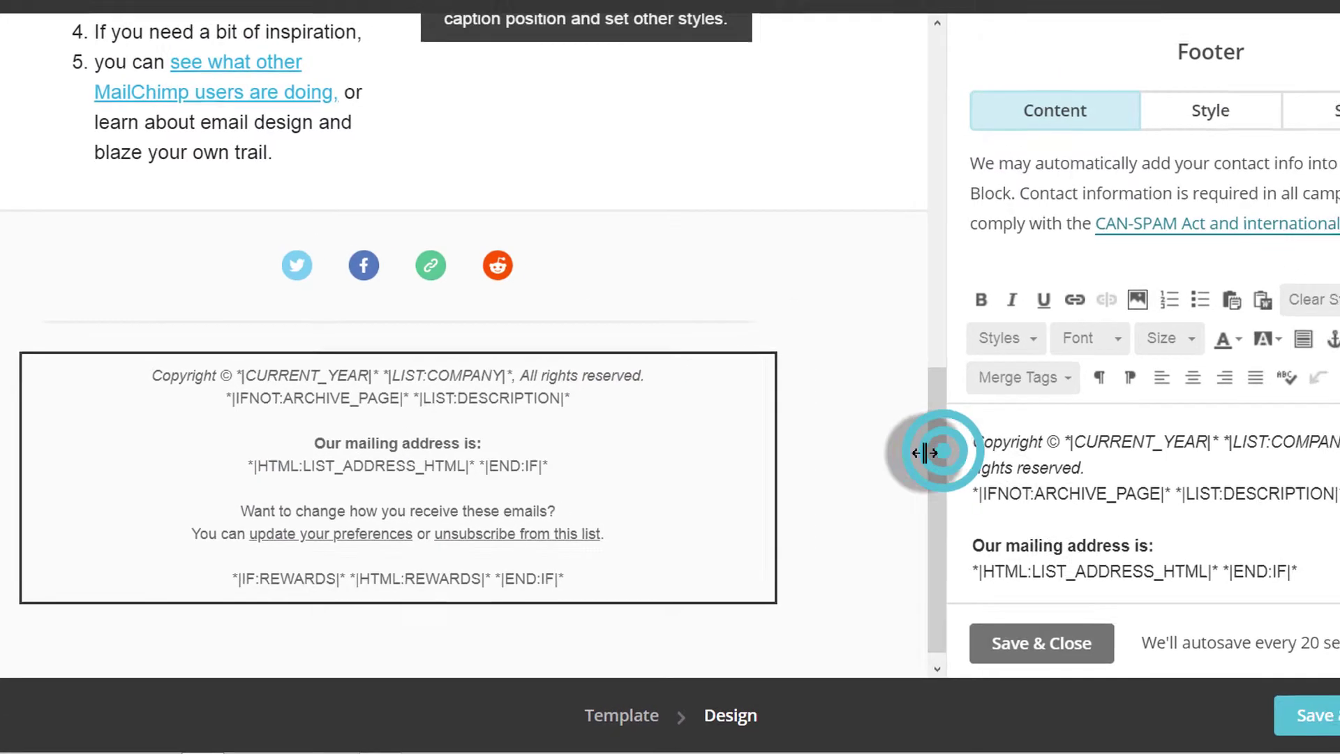
drag(925, 452, 891, 383)
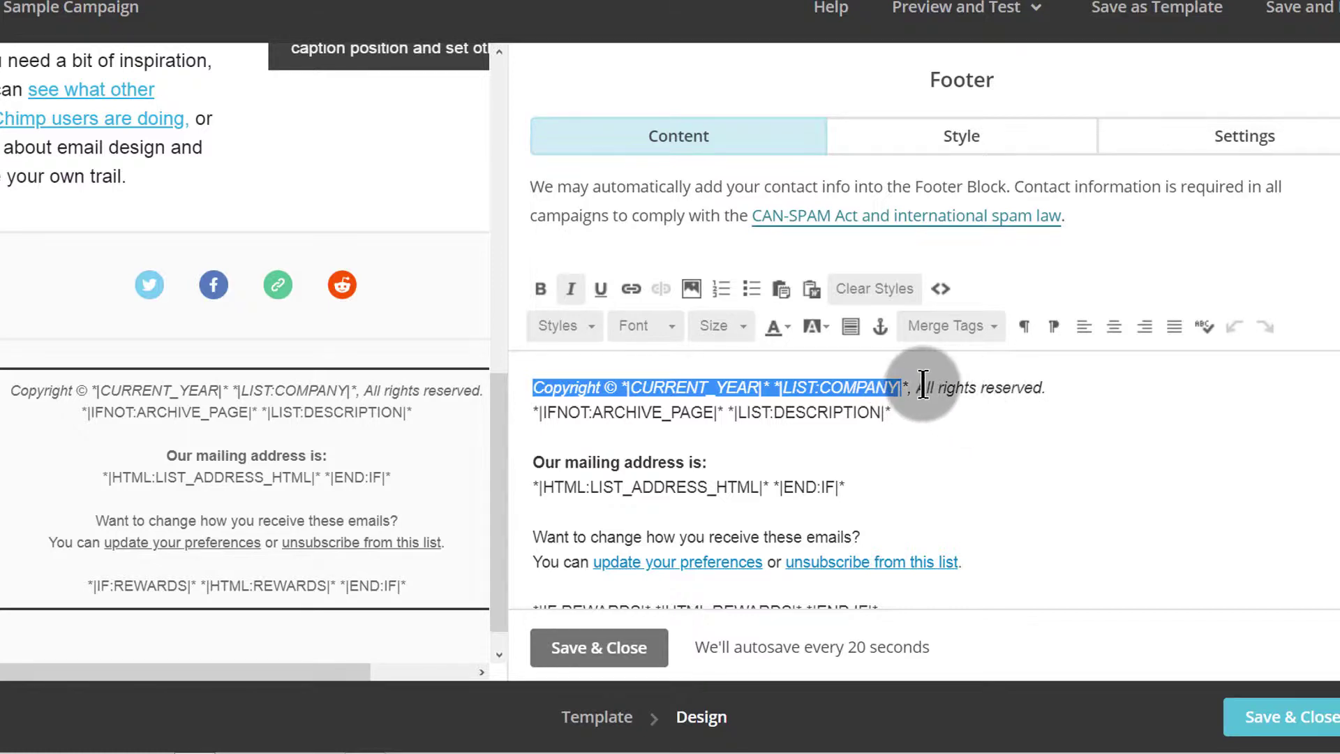
- Examine the footer's merge tags for the copyright line, archive page, list description and mailing address
drag(916, 387, 1046, 388)
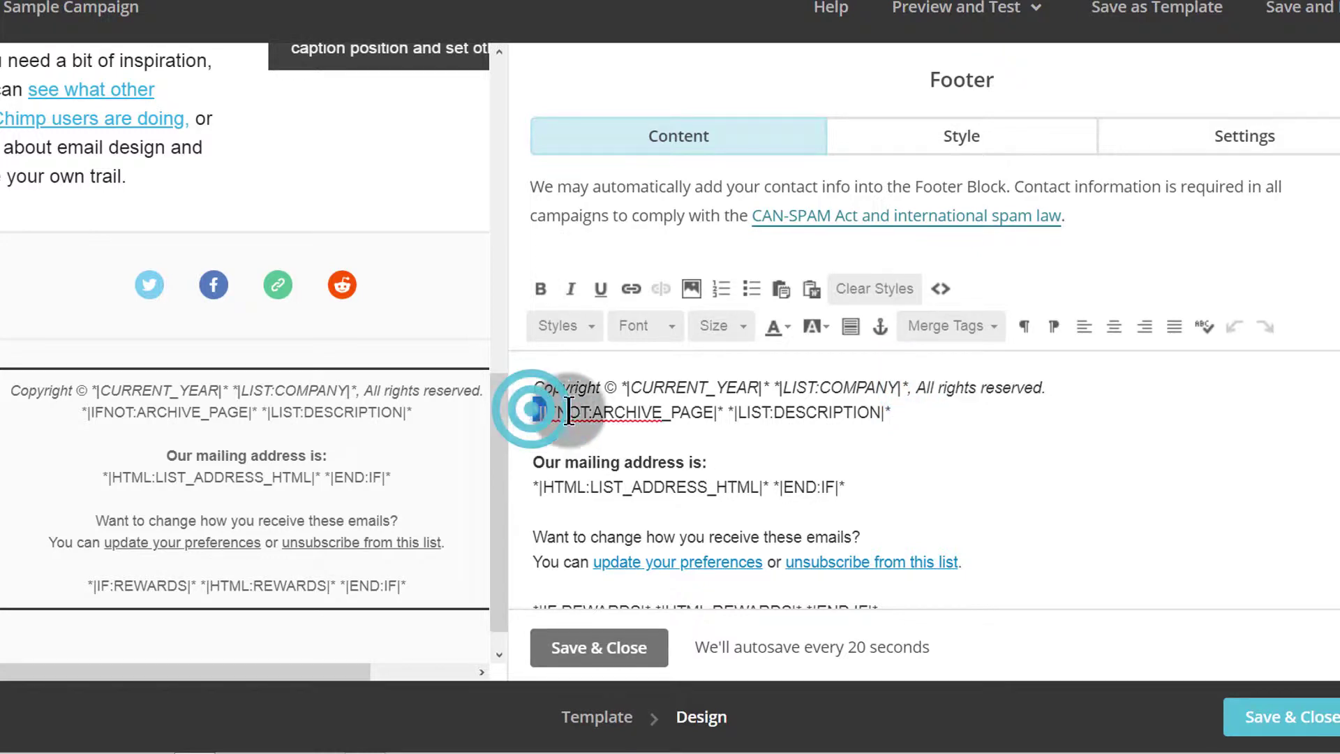
drag(569, 410, 727, 402)
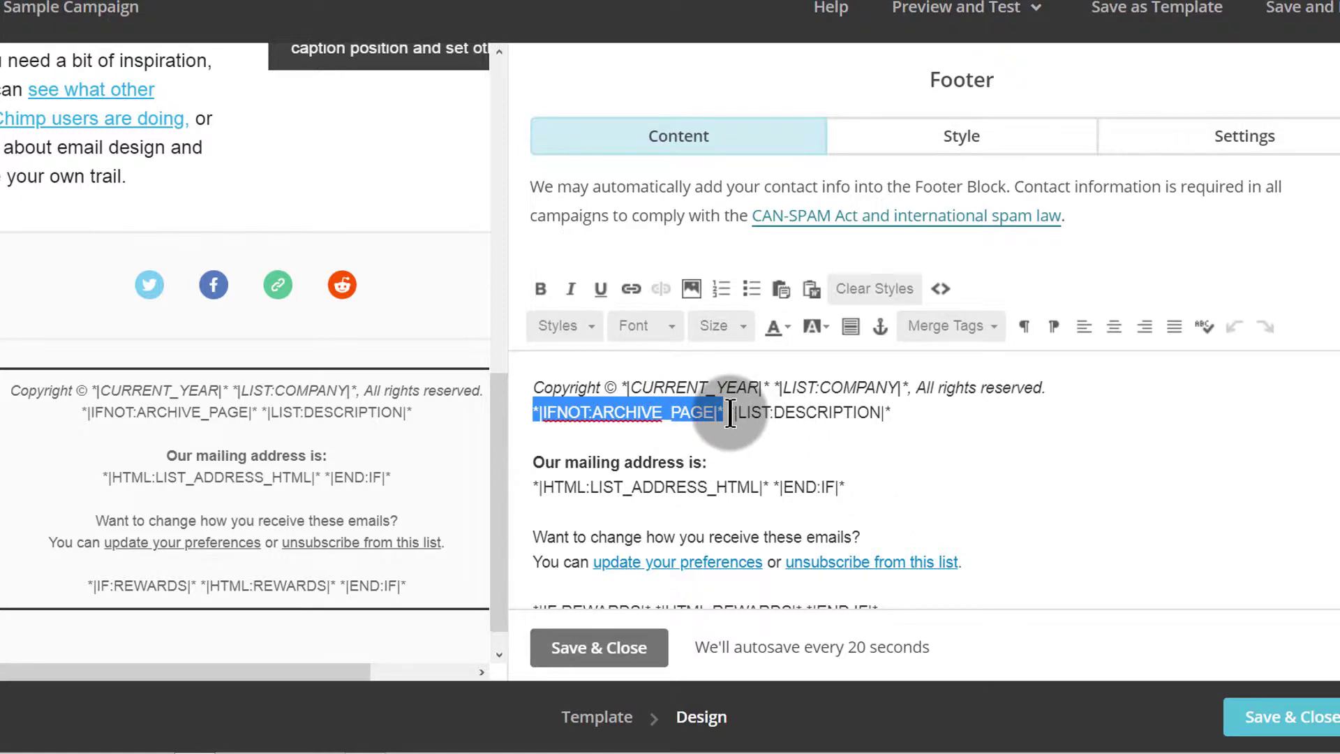
drag(728, 412, 897, 412)
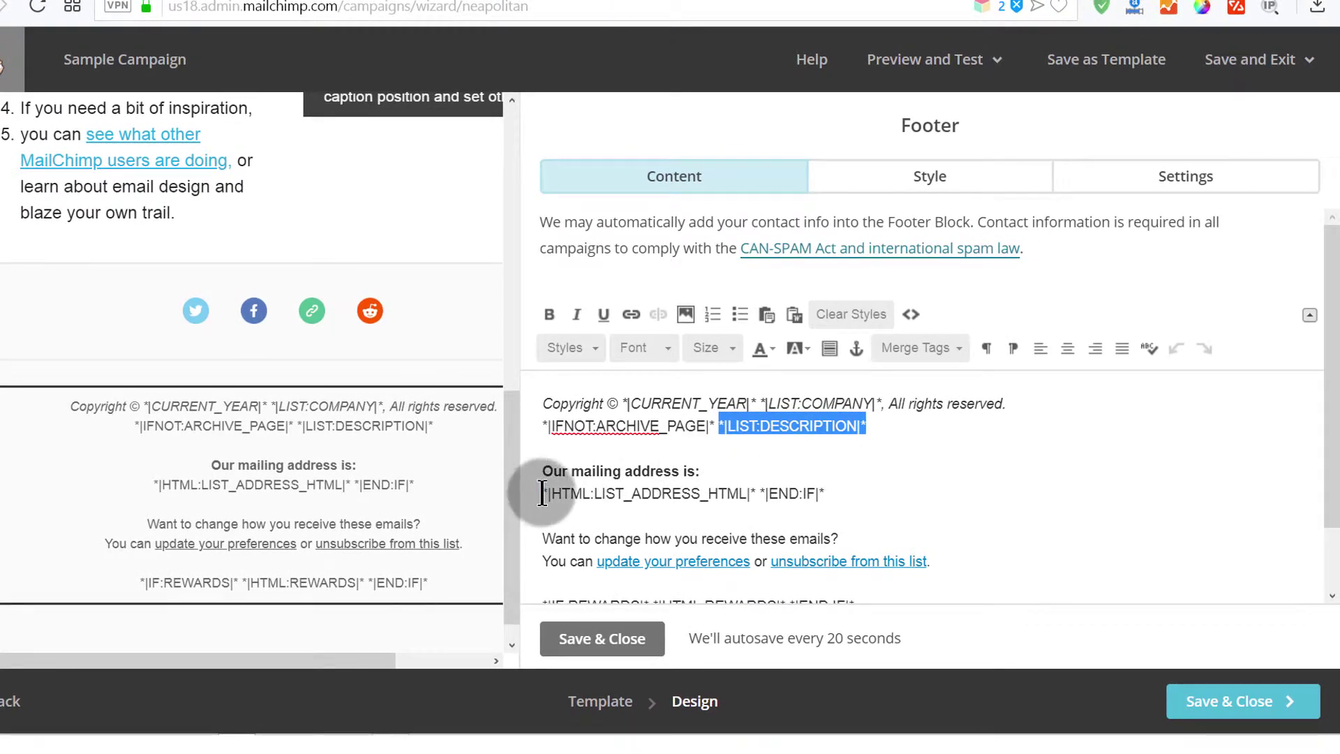
drag(543, 493, 847, 487)
click(861, 494)
scroll(855, 497, down, 1)
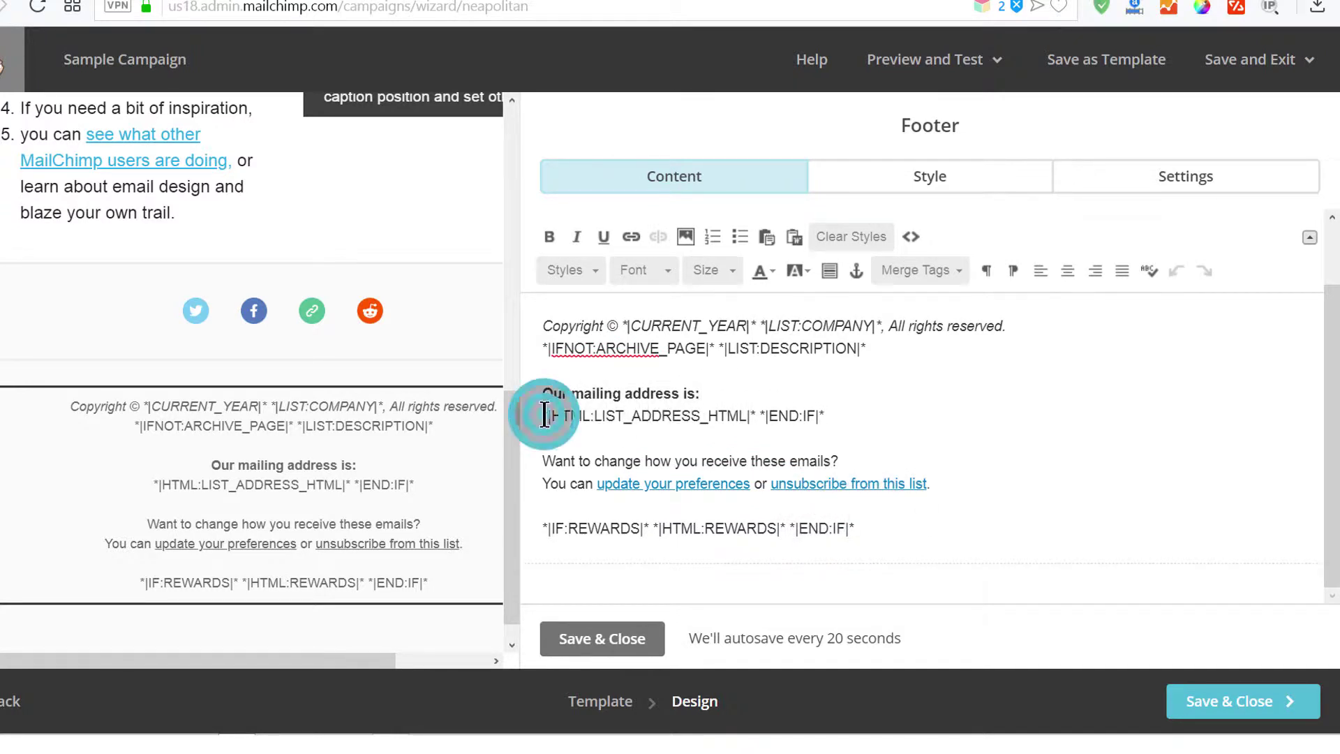
drag(544, 414, 840, 420)
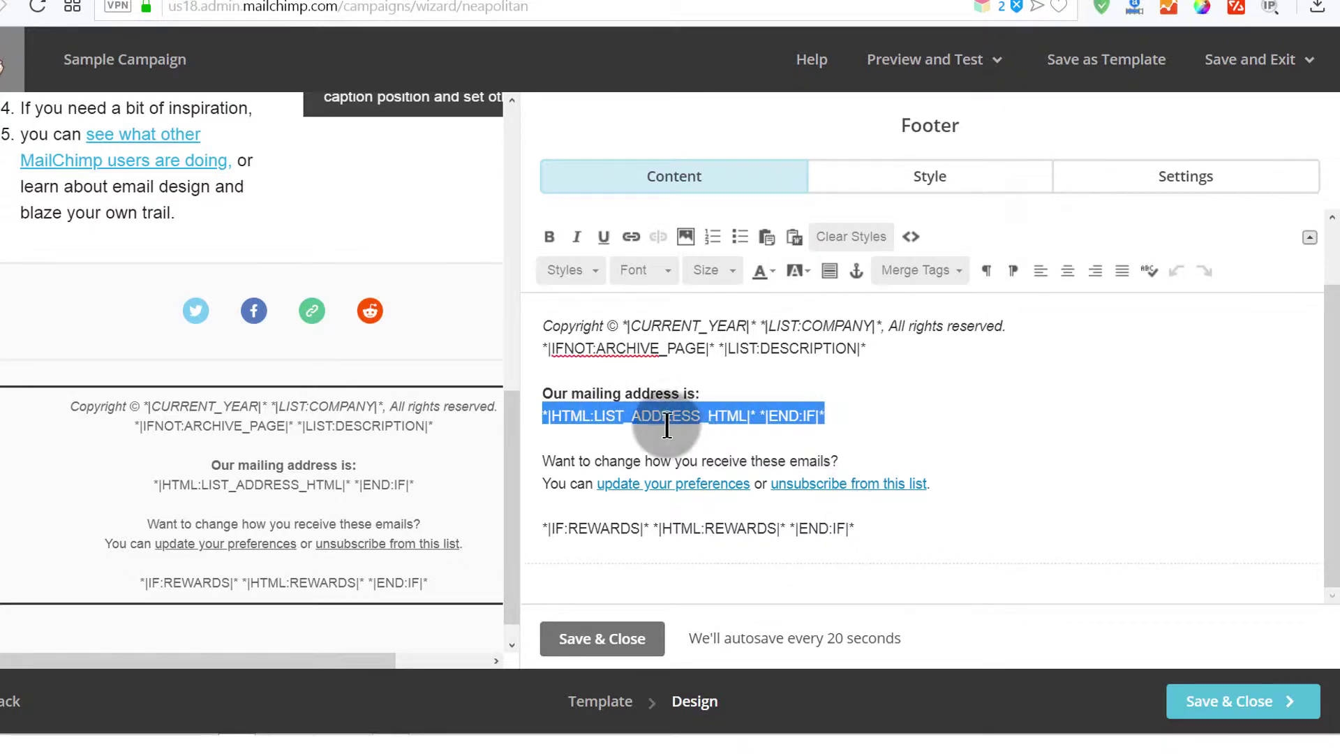
- Examine the rewards merge tags on the footer's last line, and save and close the footer block
click(531, 527)
drag(577, 537, 659, 545)
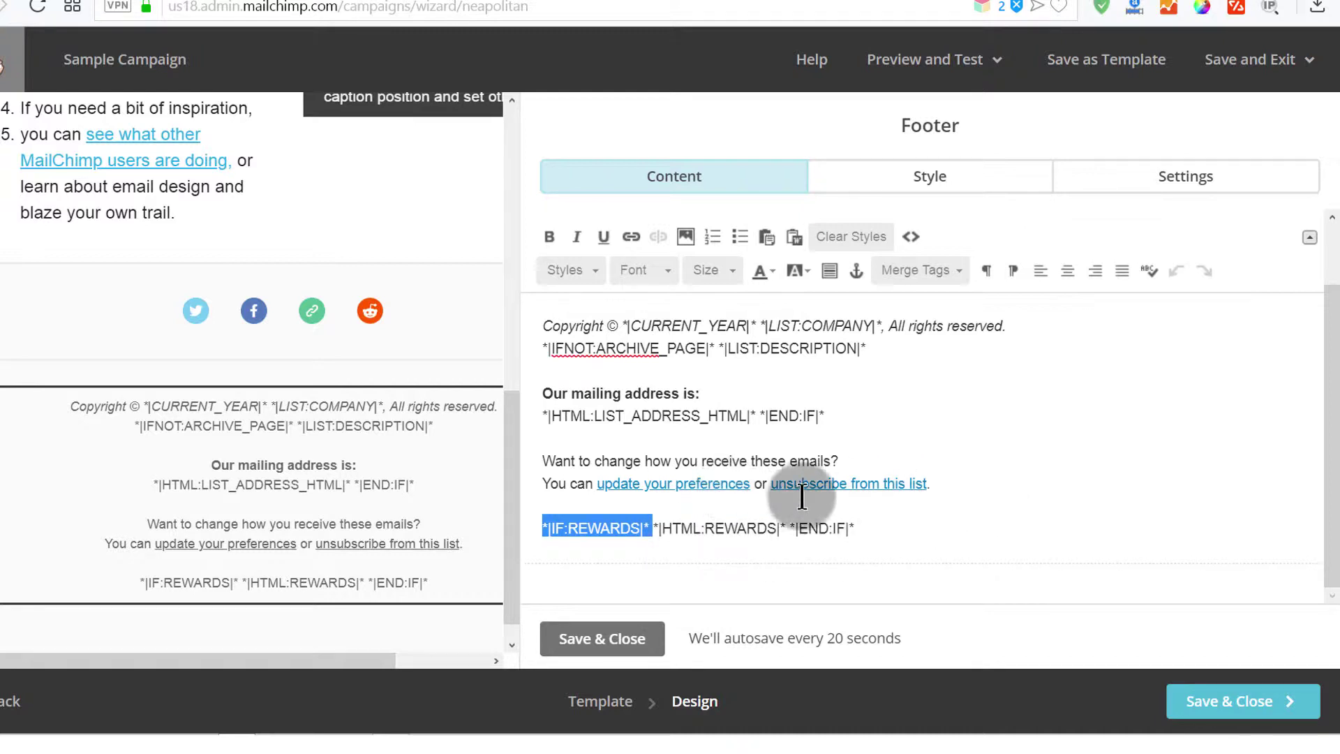
scroll(802, 461, up, 1)
scroll(802, 460, down, 1)
click(870, 518)
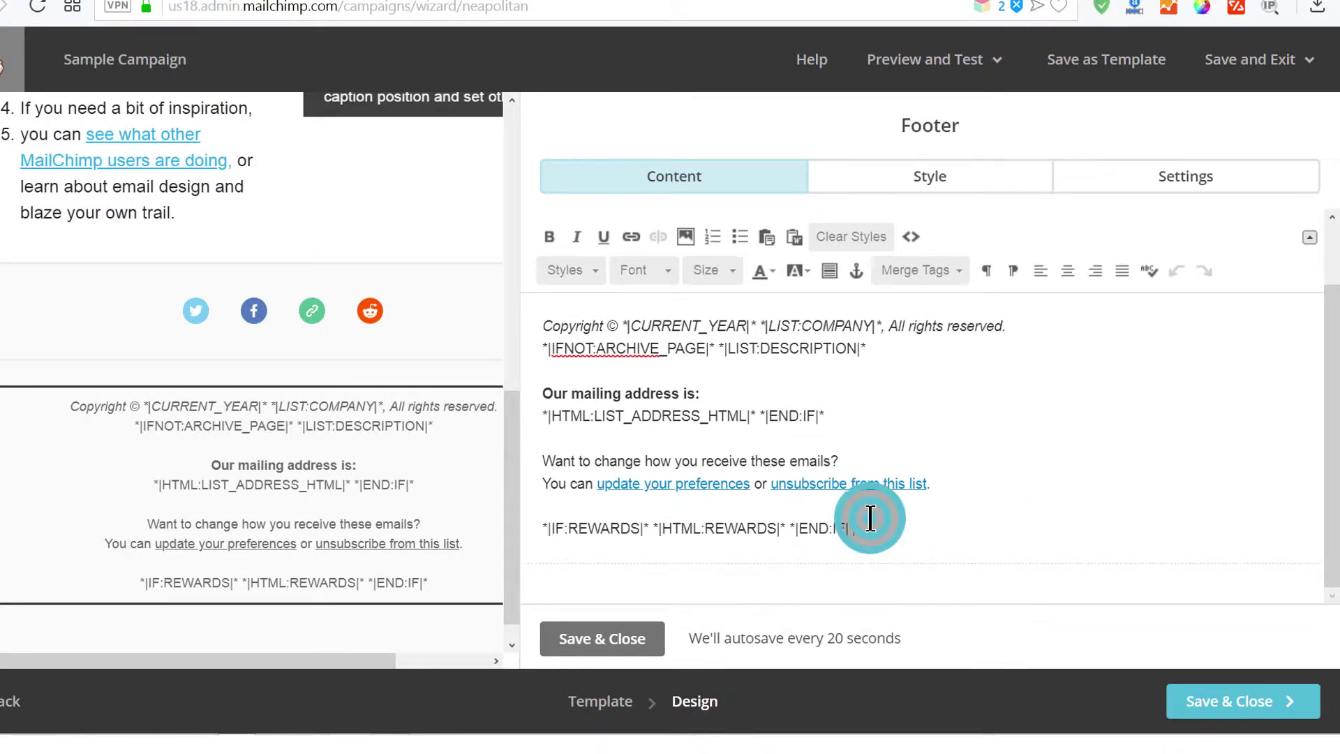
scroll(802, 365, up, 1)
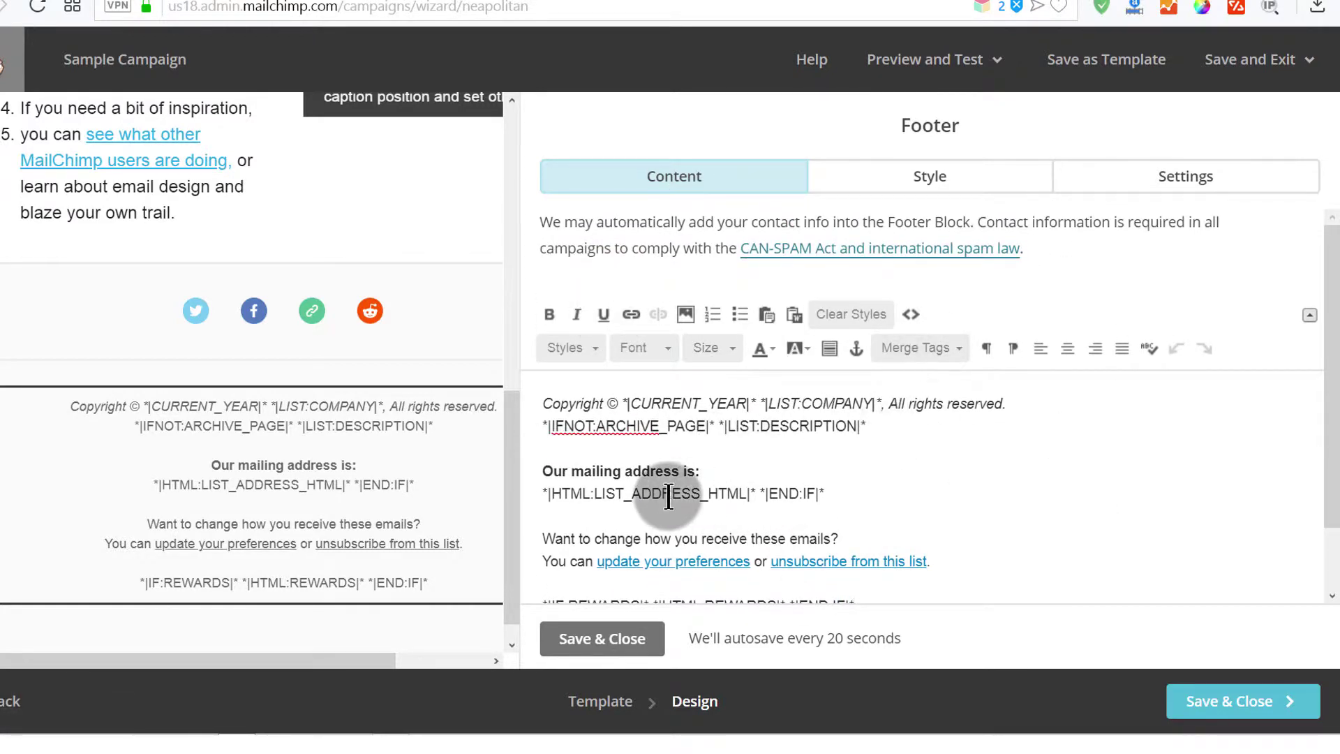
click(599, 647)
- Examine the numbered-list text block's style options for font, size, color, alignment and line height, and save and close the block
scroll(489, 433, up, 2)
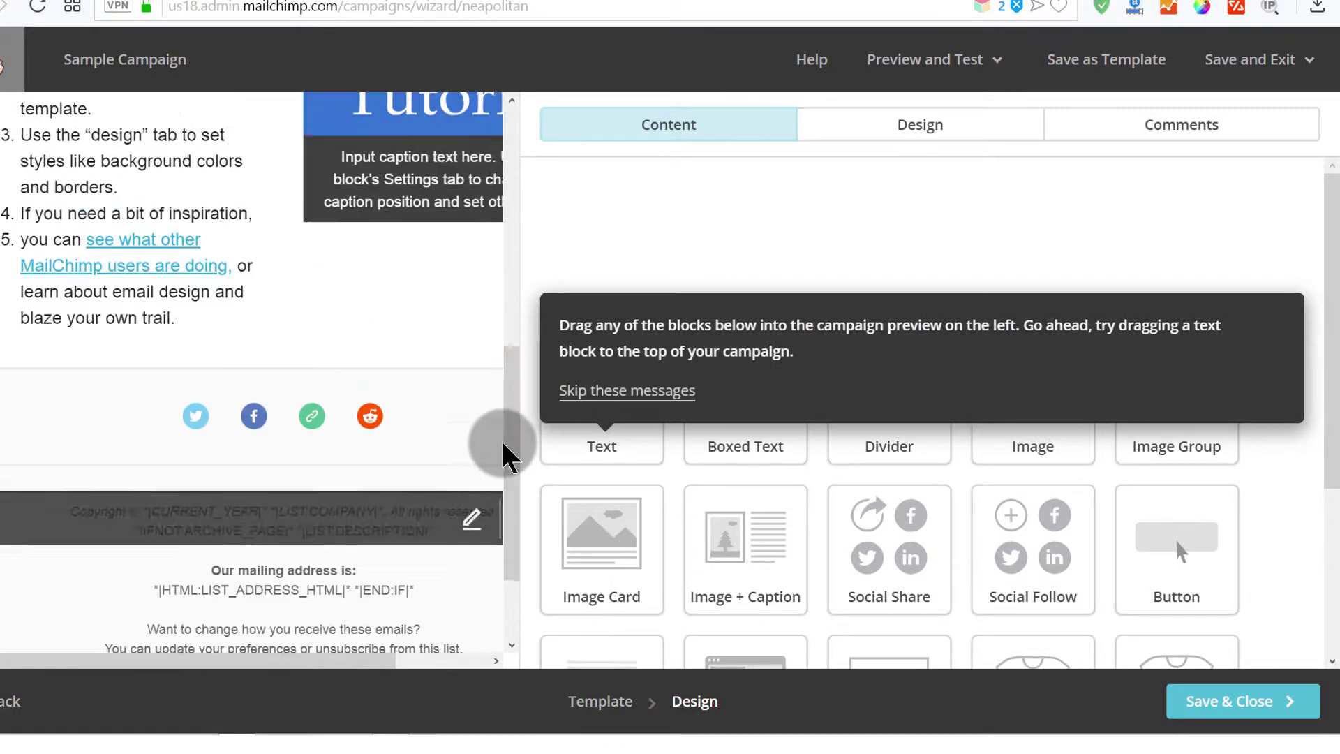
scroll(502, 457, up, 3)
click(143, 213)
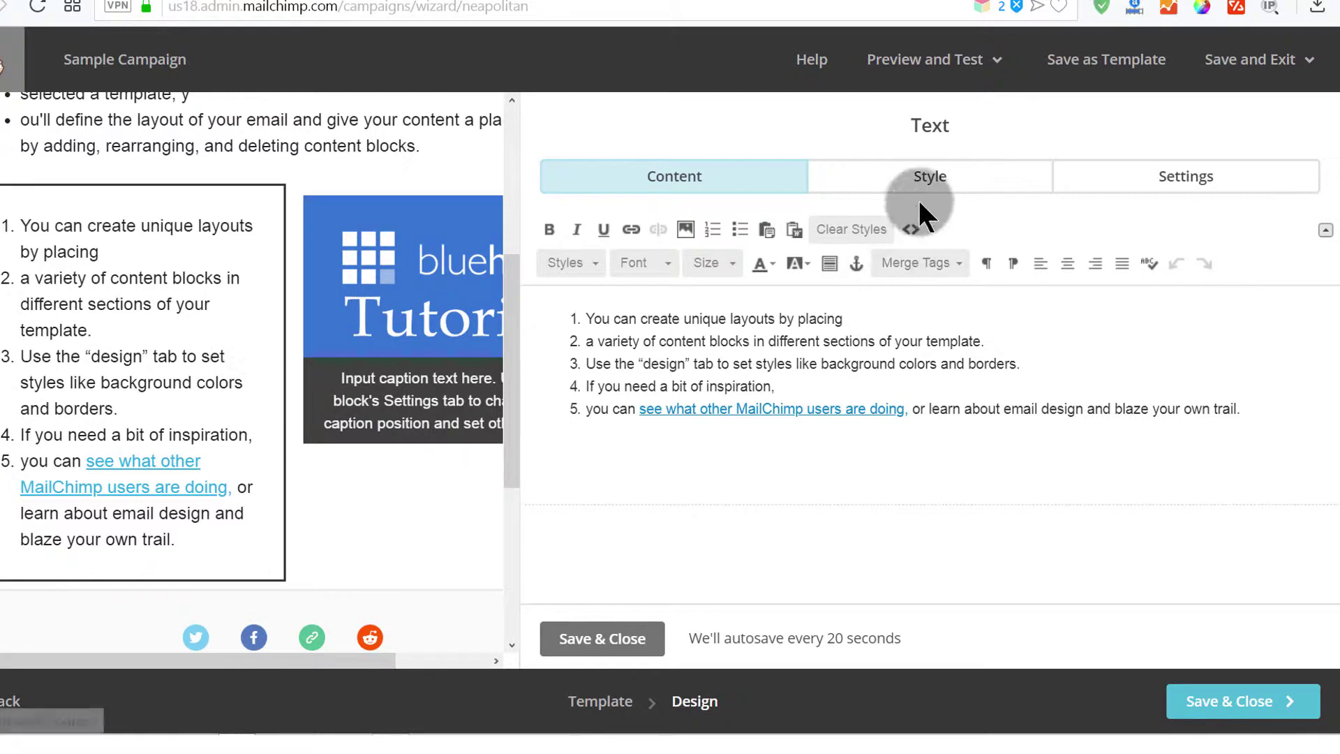
click(920, 209)
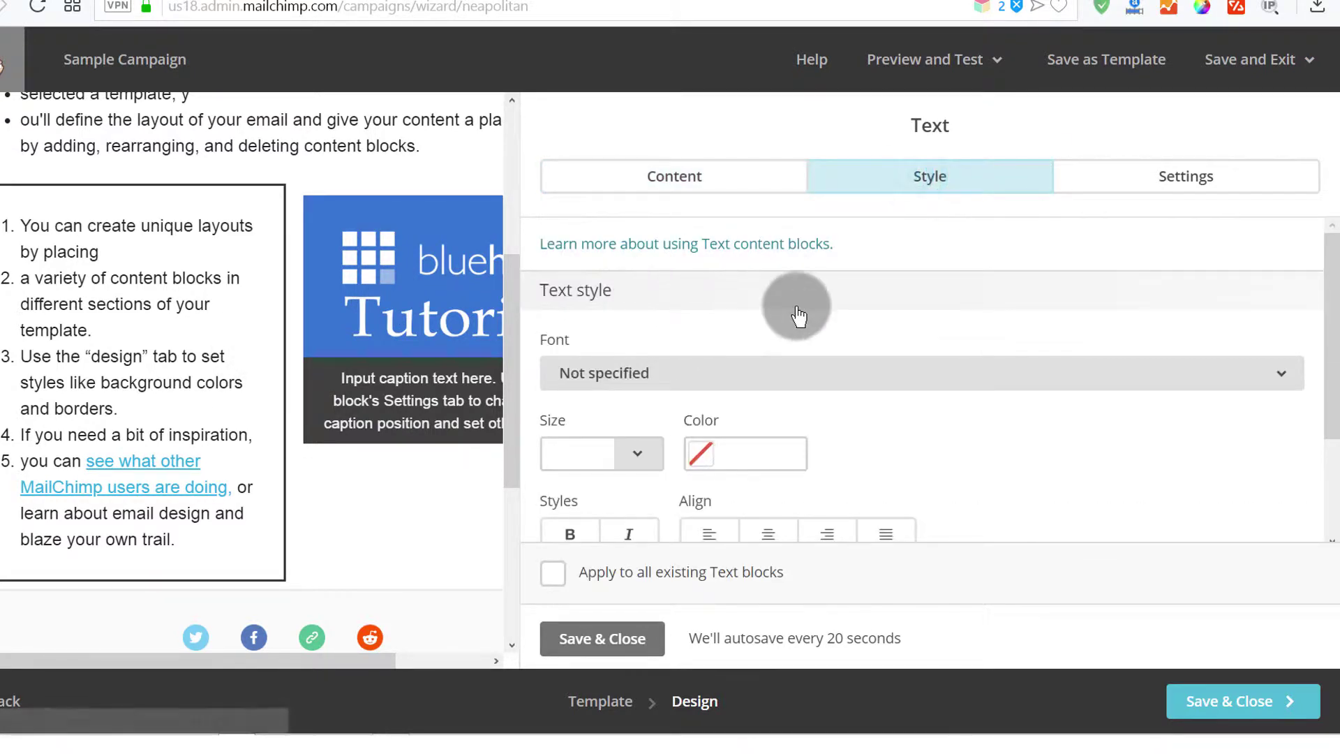
scroll(798, 314, down, 2)
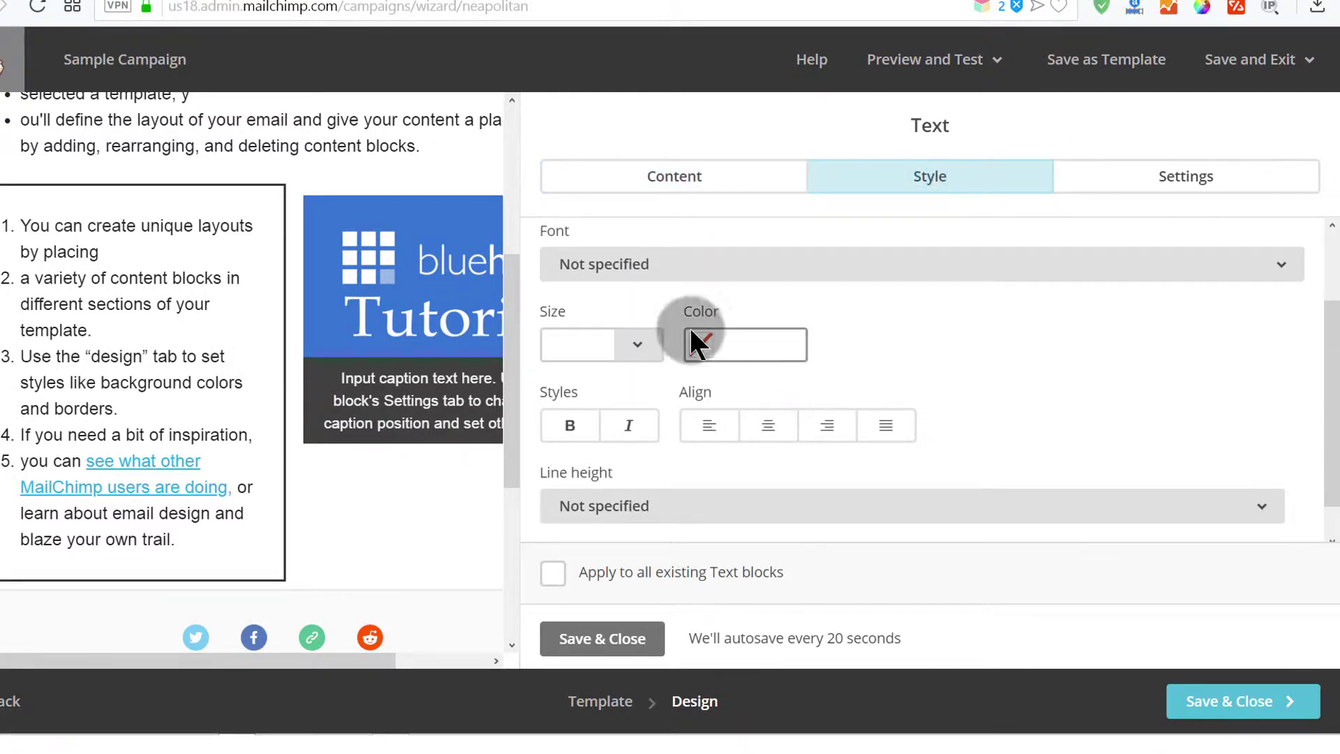
click(727, 346)
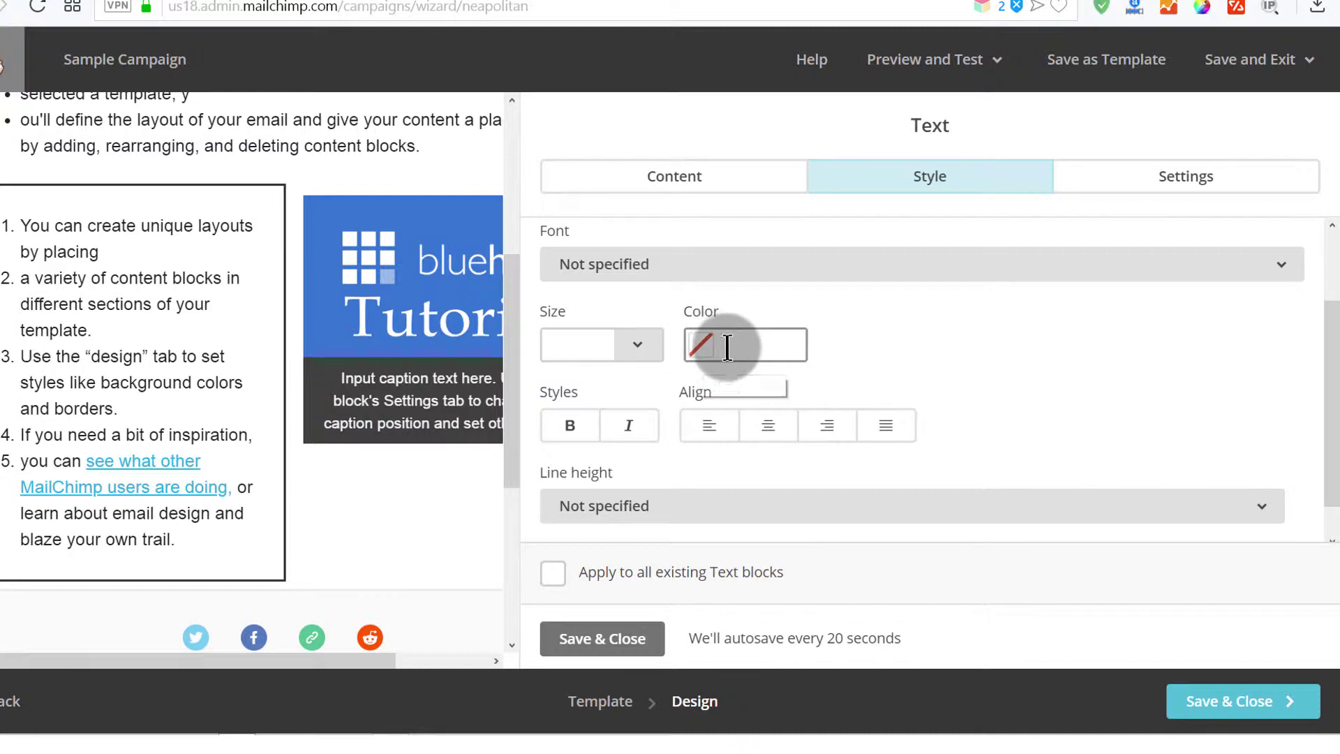
scroll(643, 365, down, 1)
click(603, 481)
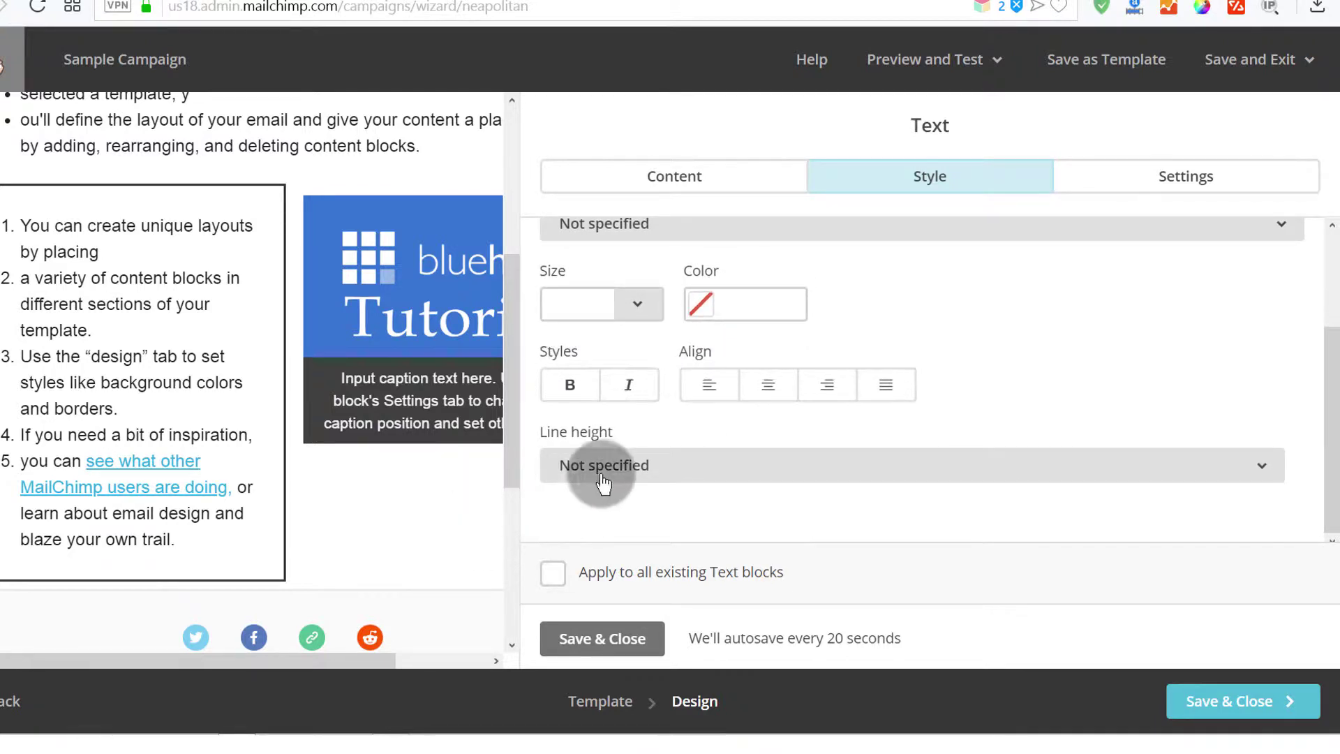
scroll(729, 457, up, 3)
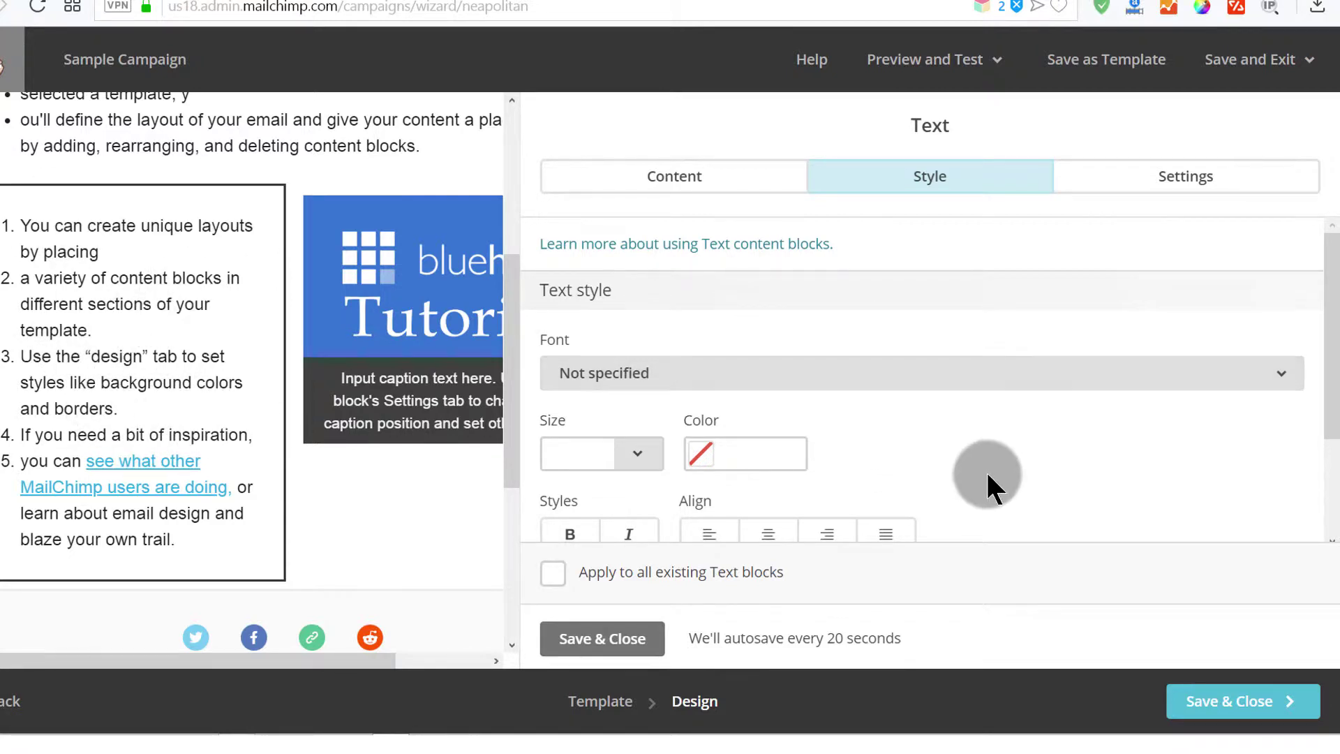
drag(1329, 299, 1326, 515)
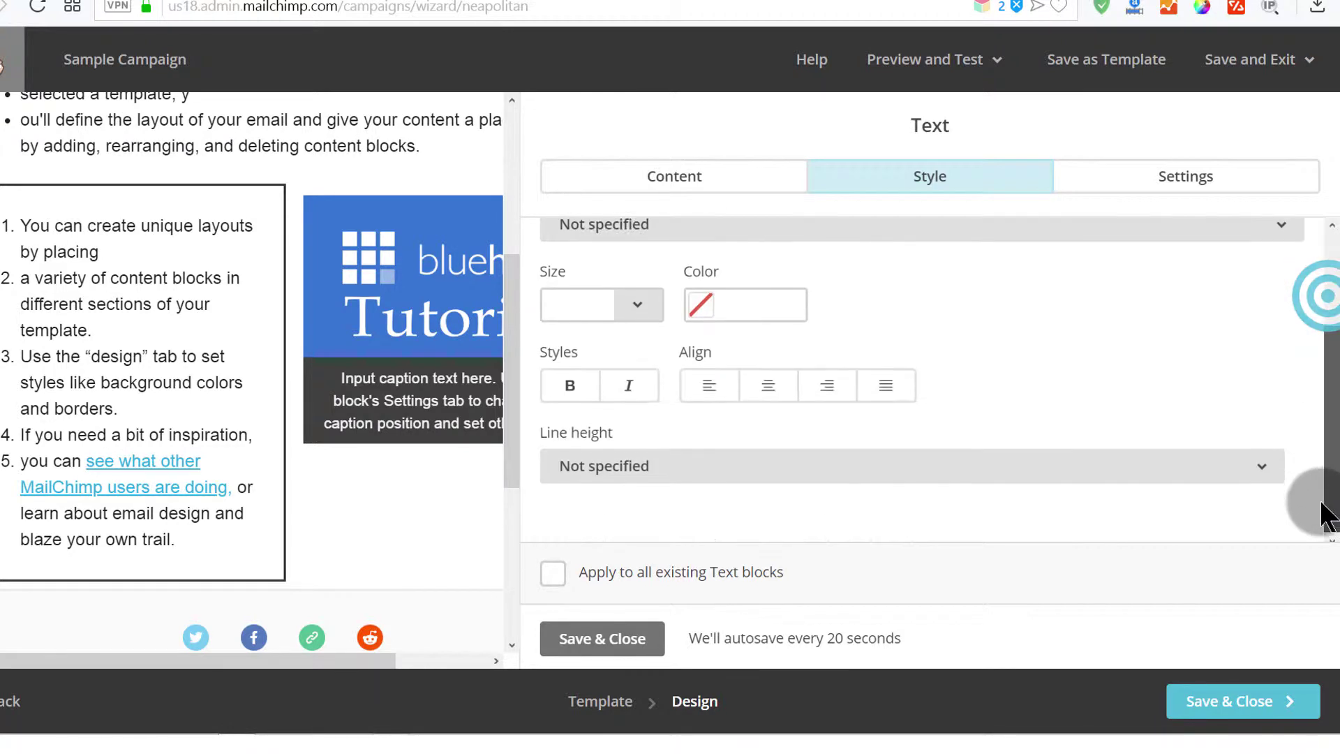
scroll(890, 321, up, 3)
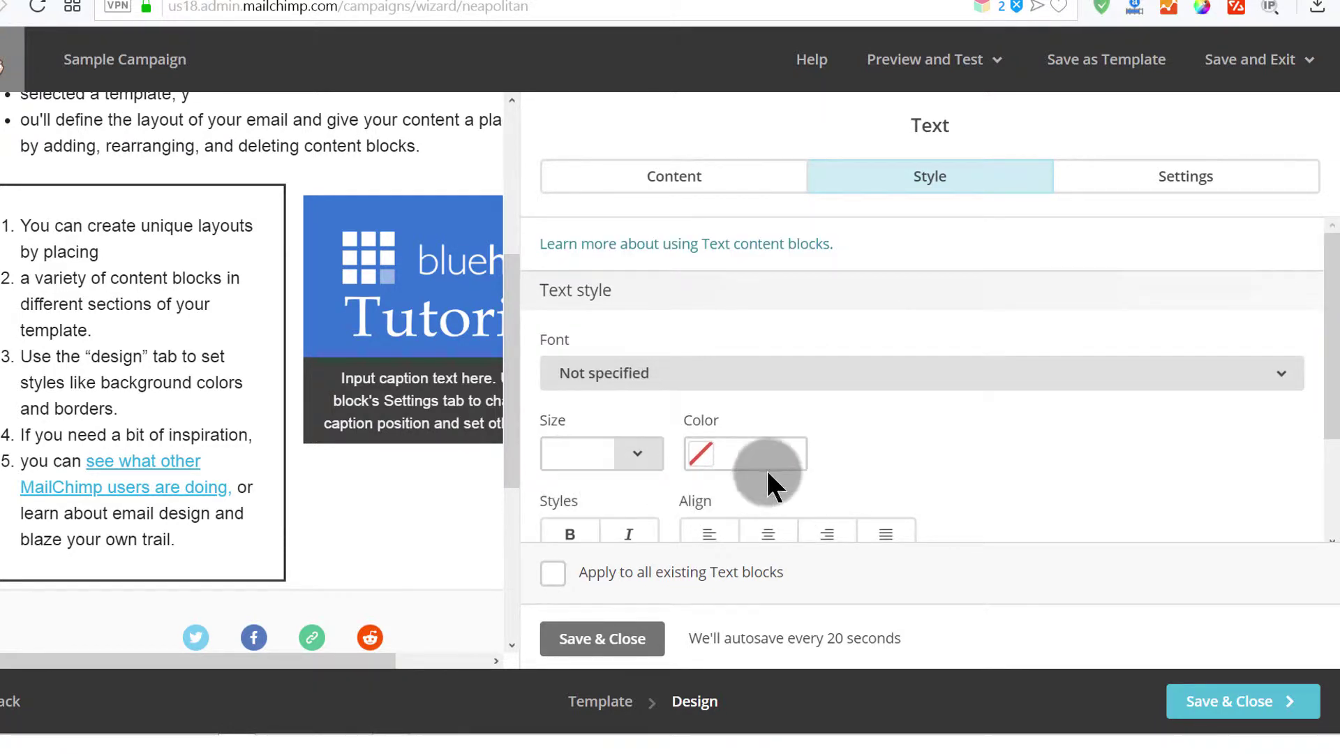
scroll(768, 426, down, 2)
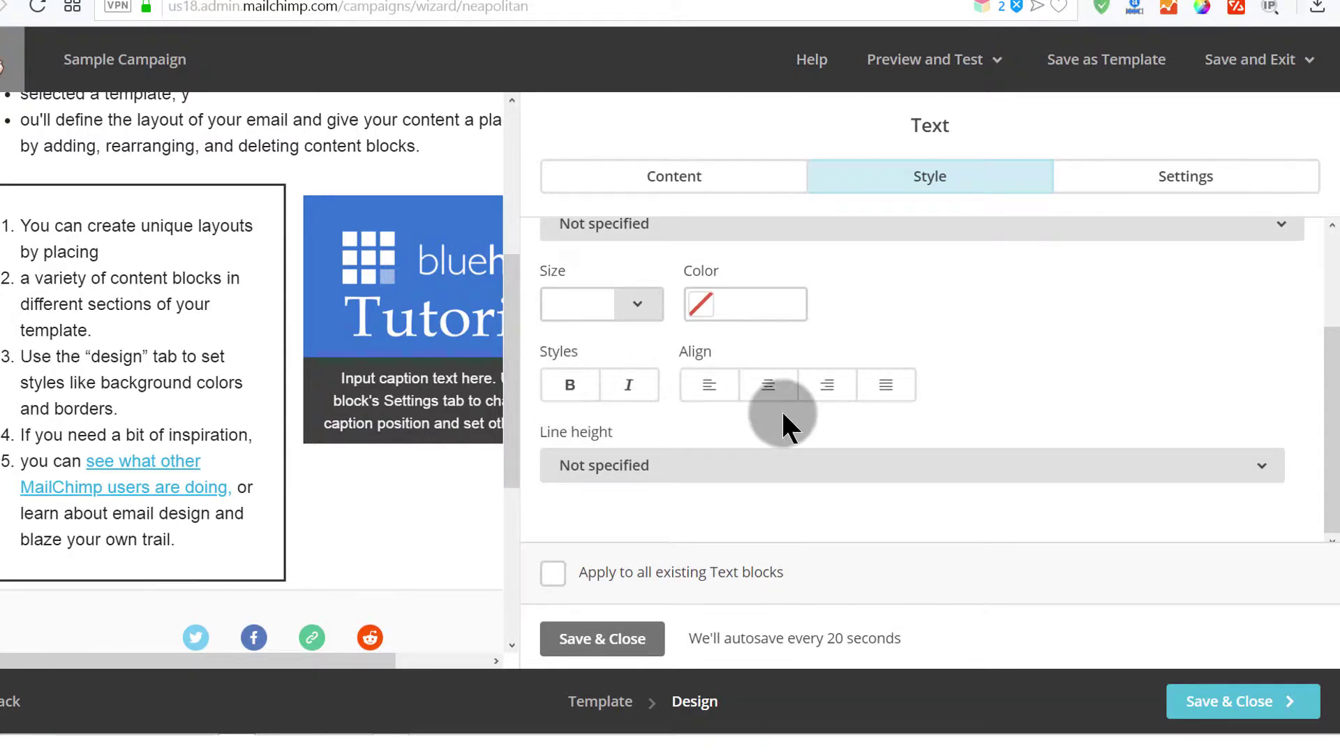
scroll(905, 423, up, 3)
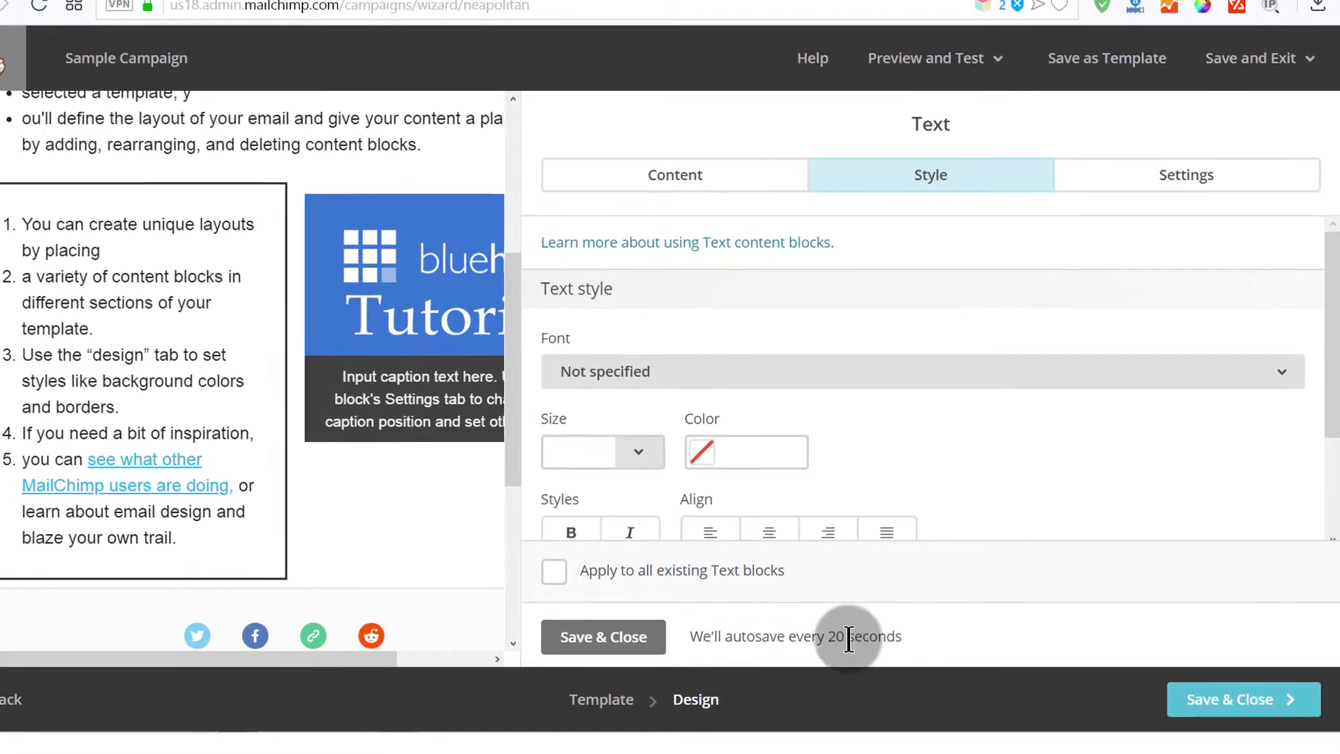
click(637, 648)
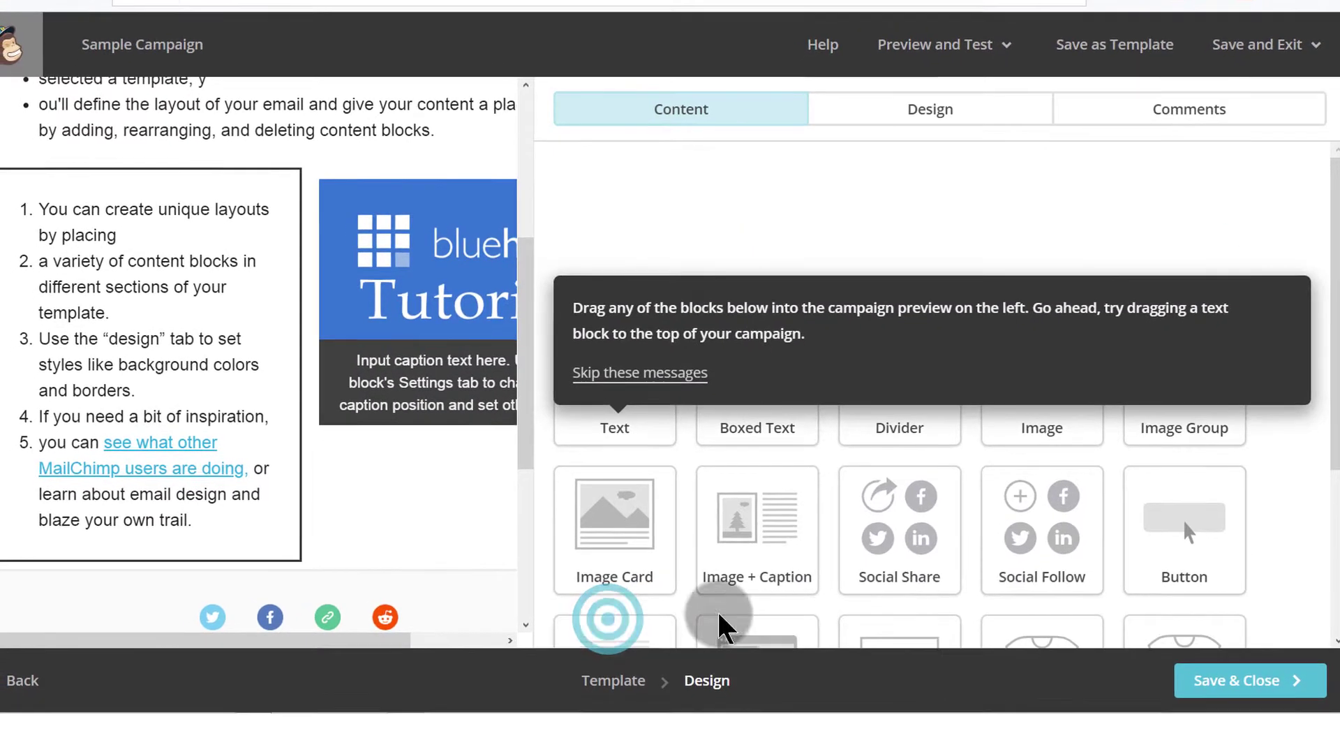
- Open the "It's time to design your email." text block and add the greeting "Hey" above its heading, separated by a blank line
scroll(443, 224, up, 5)
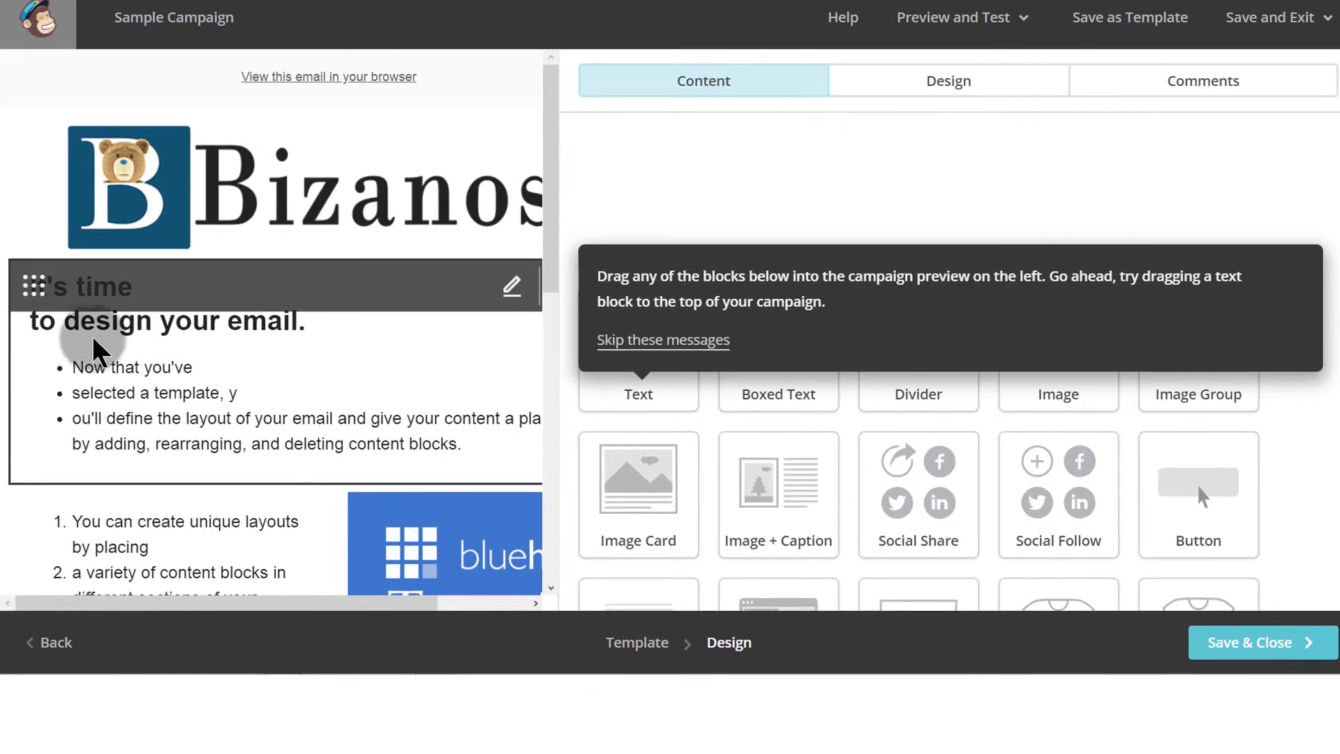
click(67, 342)
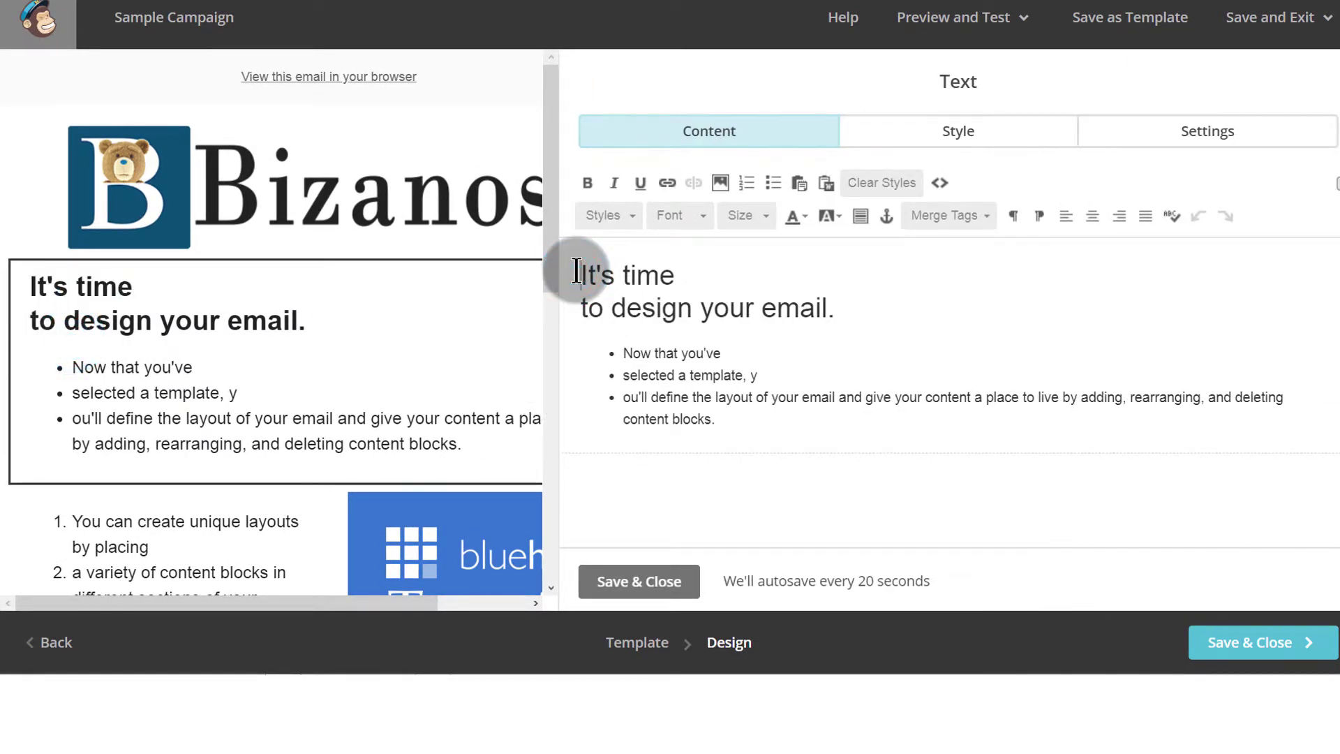
key(Return)
key(Return)
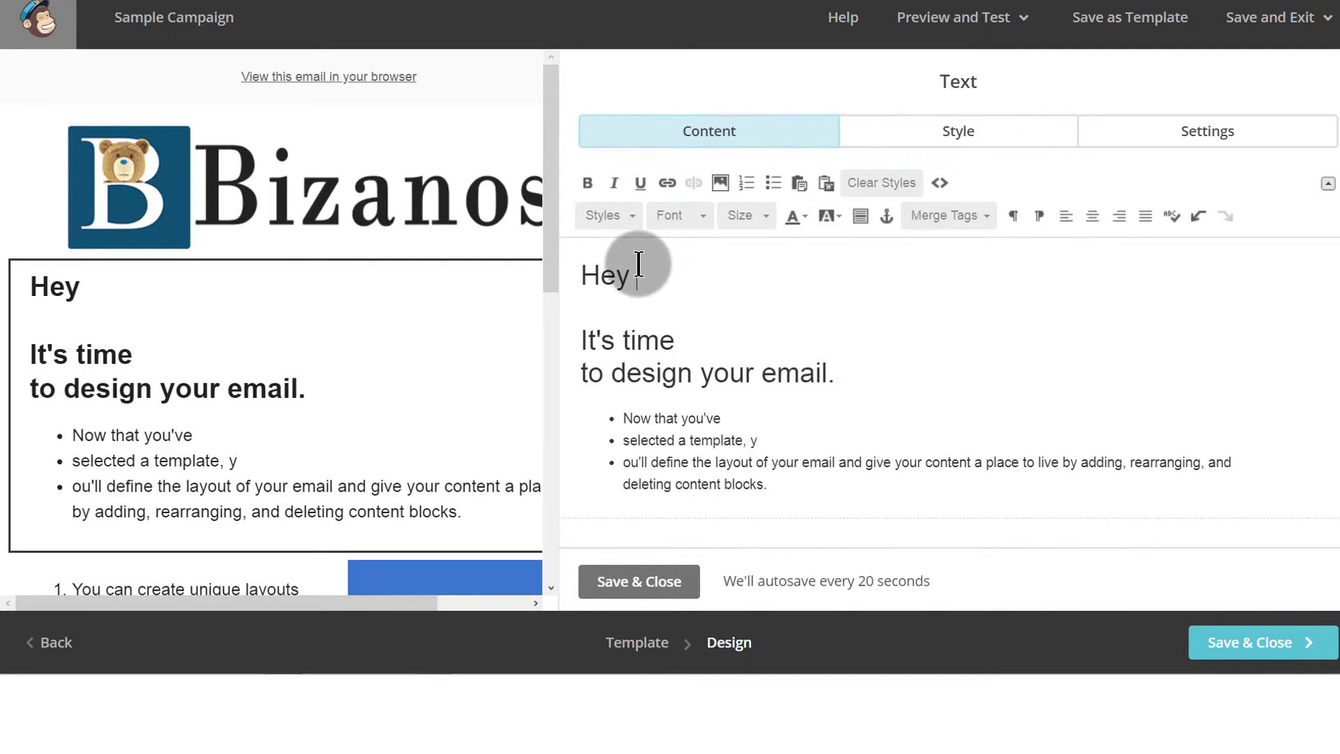
- Insert the Email Address merge tag after "Hey" and replace EMAIL with FNAME in it
click(965, 214)
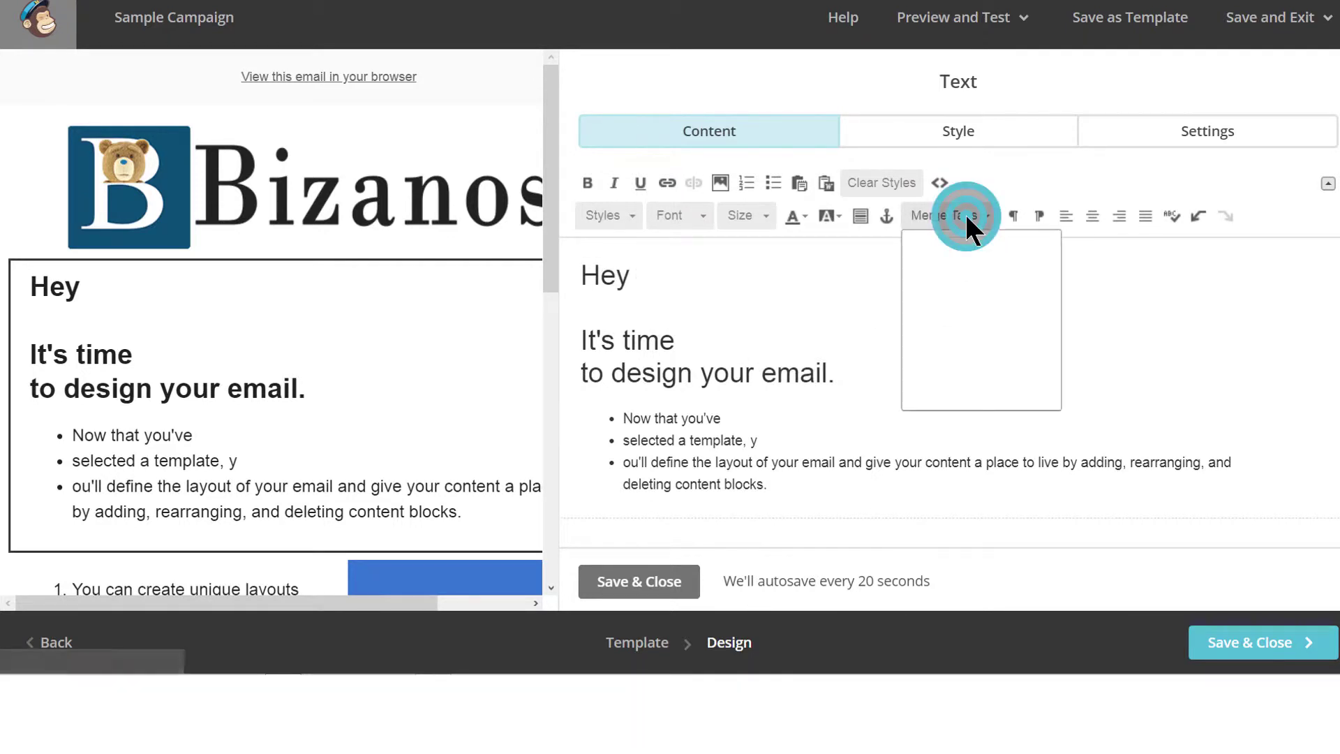
click(964, 213)
click(965, 214)
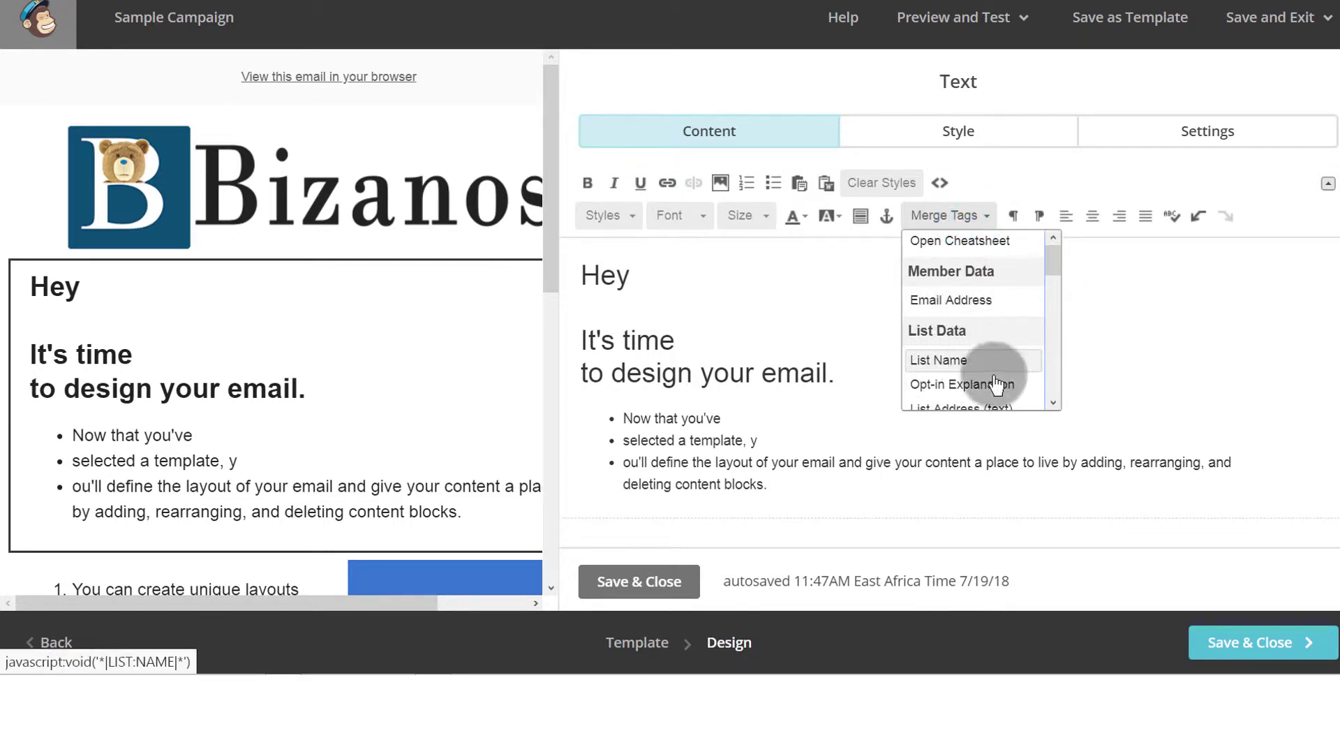
scroll(1049, 268, down, 3)
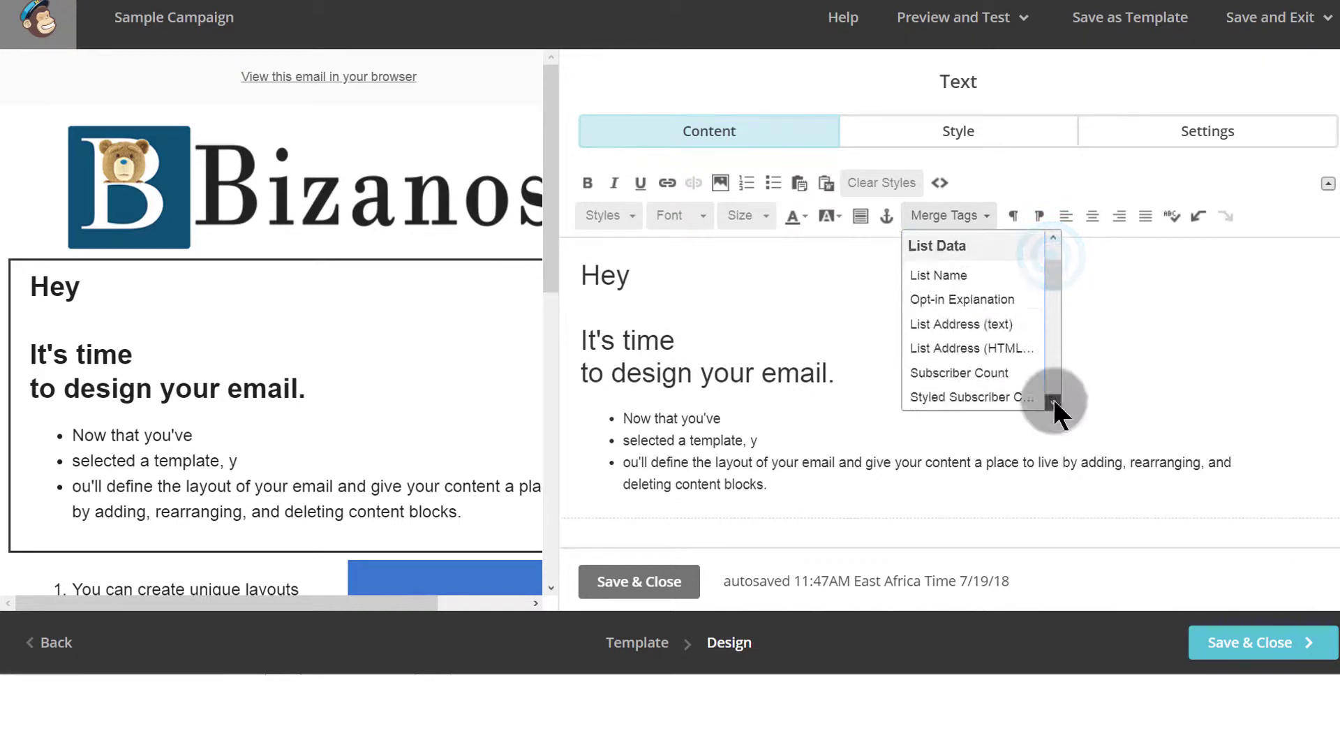
scroll(991, 321, up, 3)
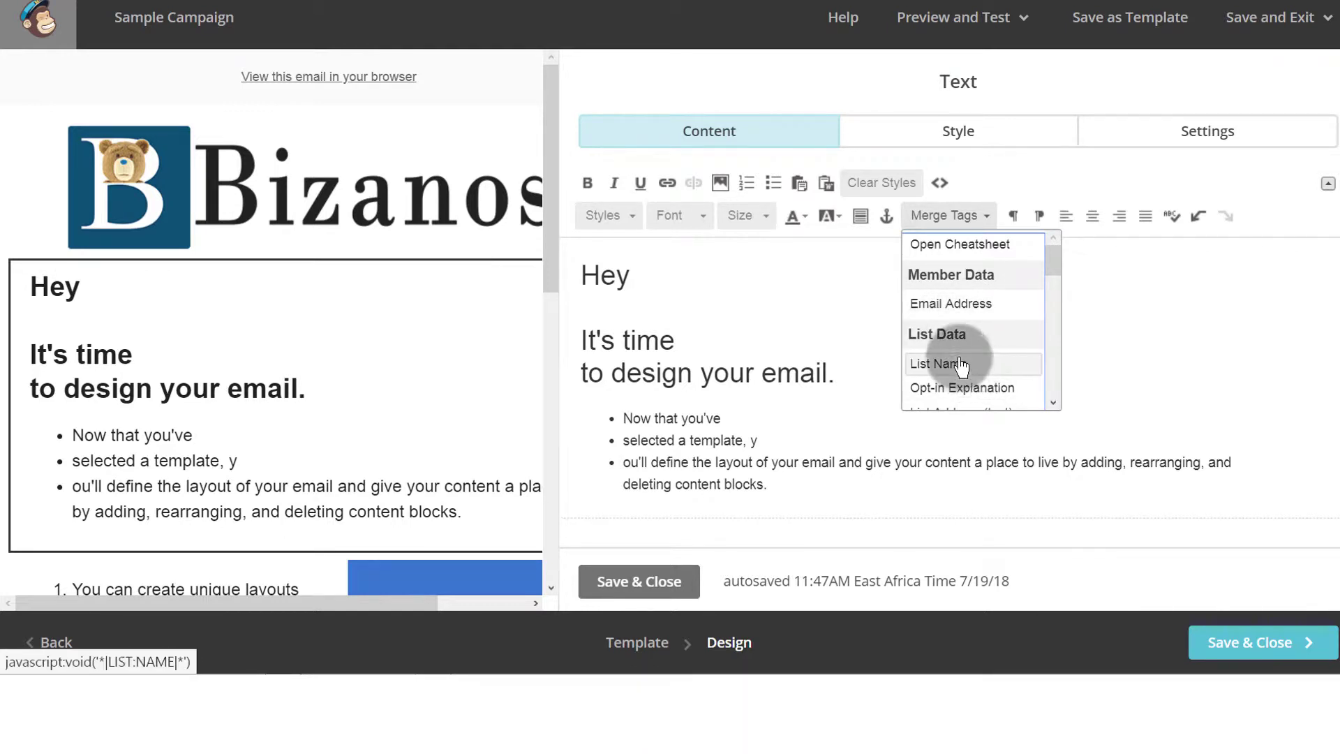
click(946, 305)
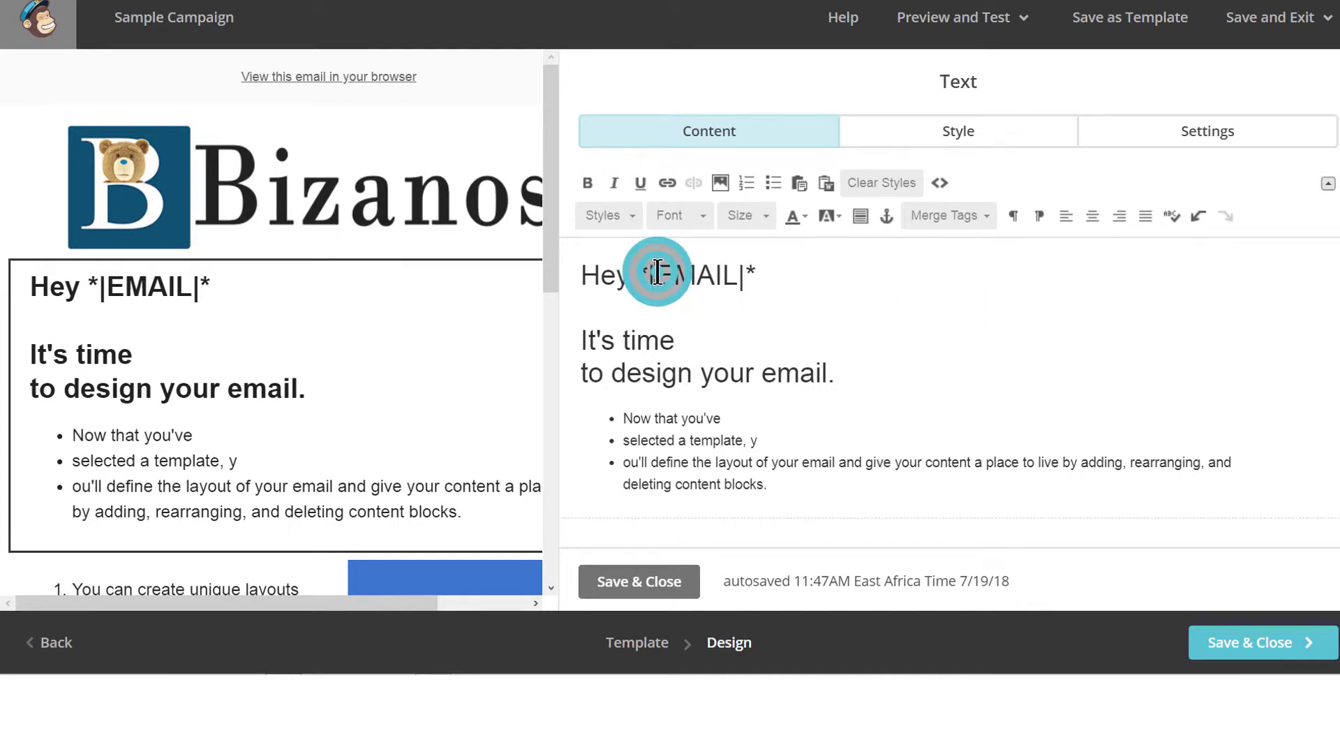
drag(657, 273, 738, 275)
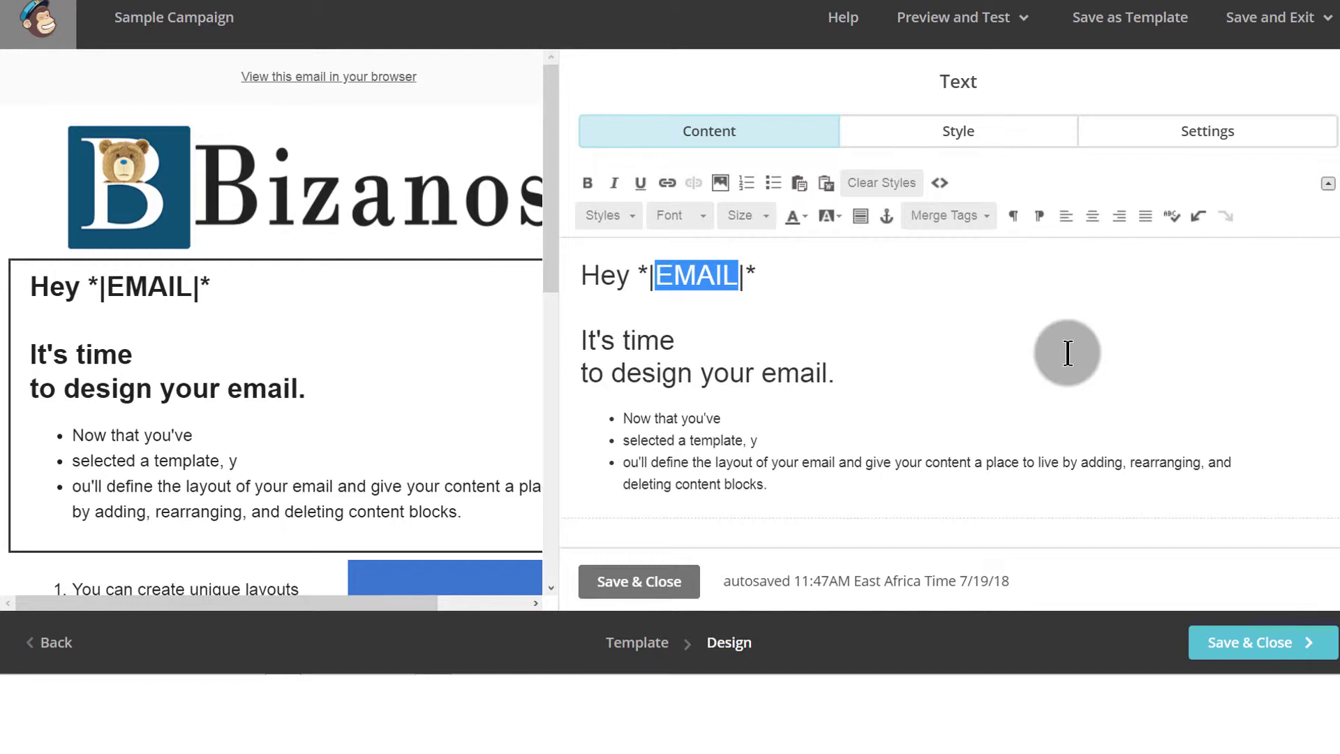
text(FNAME)
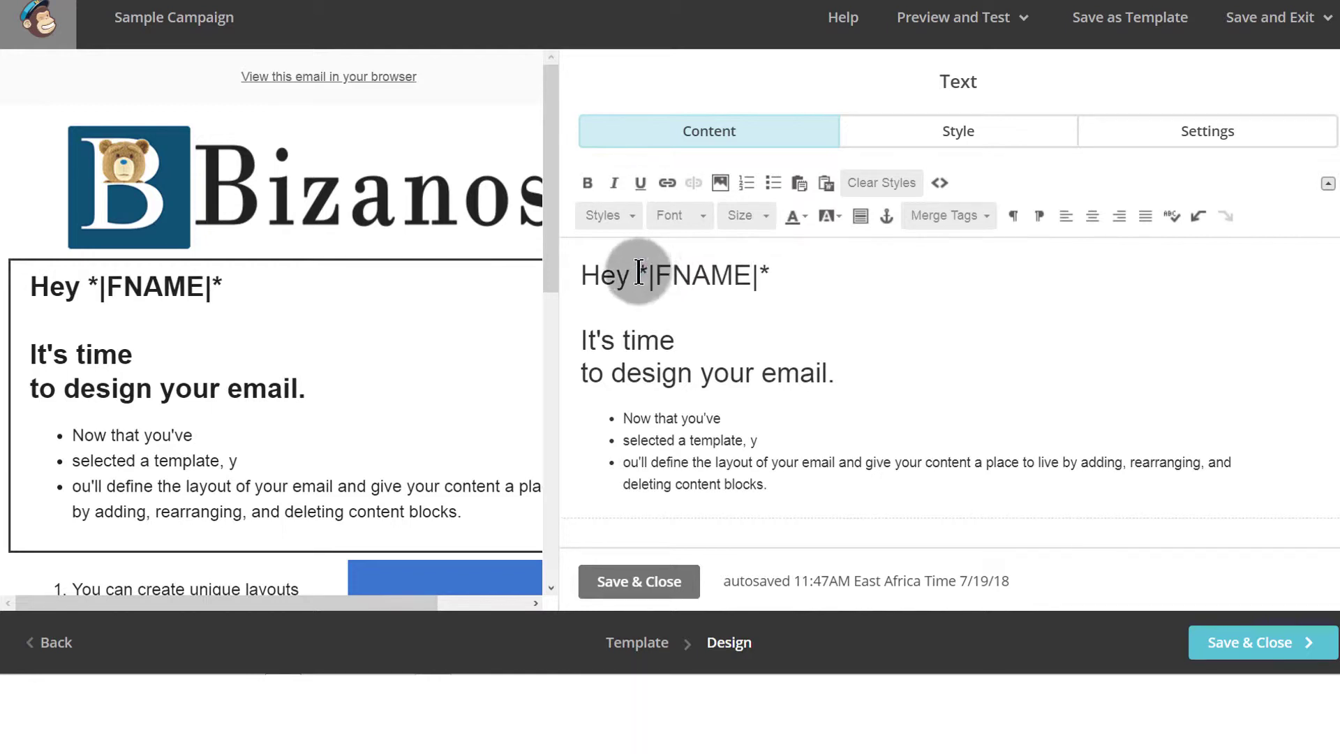
- Check the FNAME merge tag in the greeting after "Hey", and save and close the text block
drag(639, 272, 788, 285)
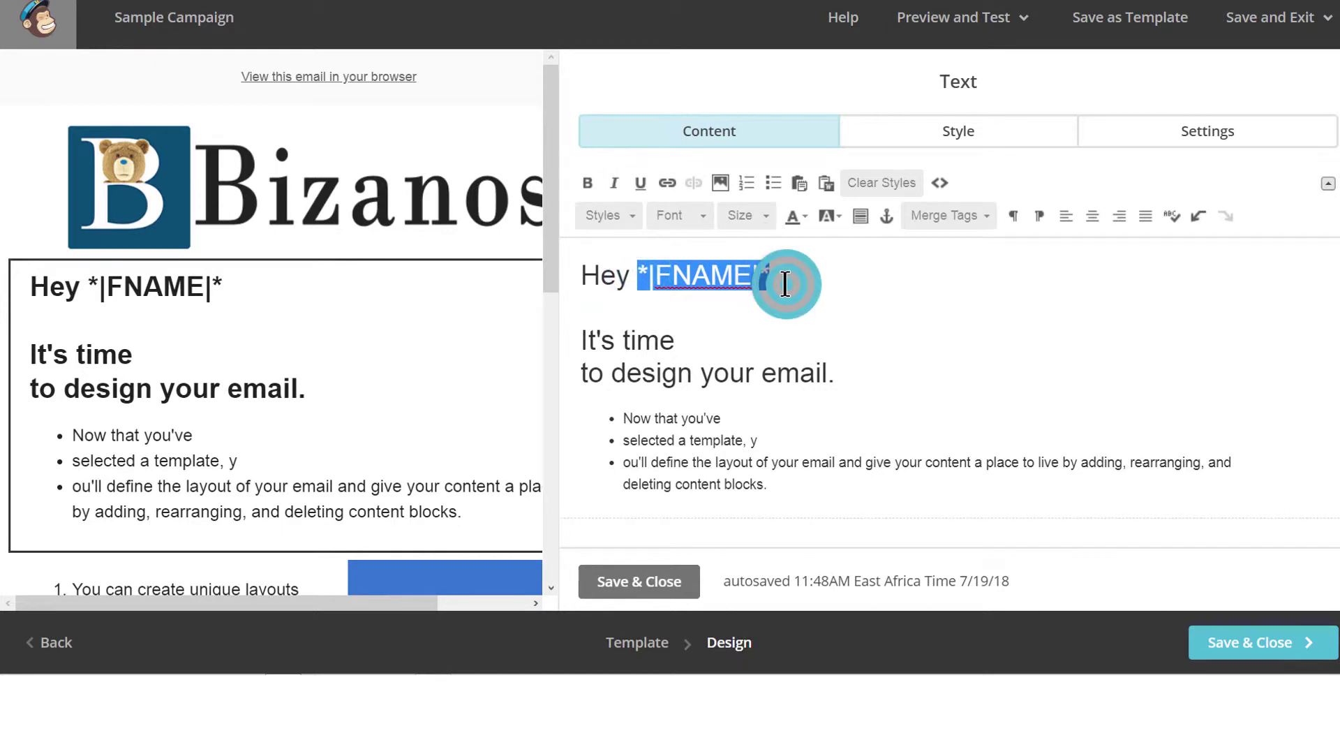
click(705, 346)
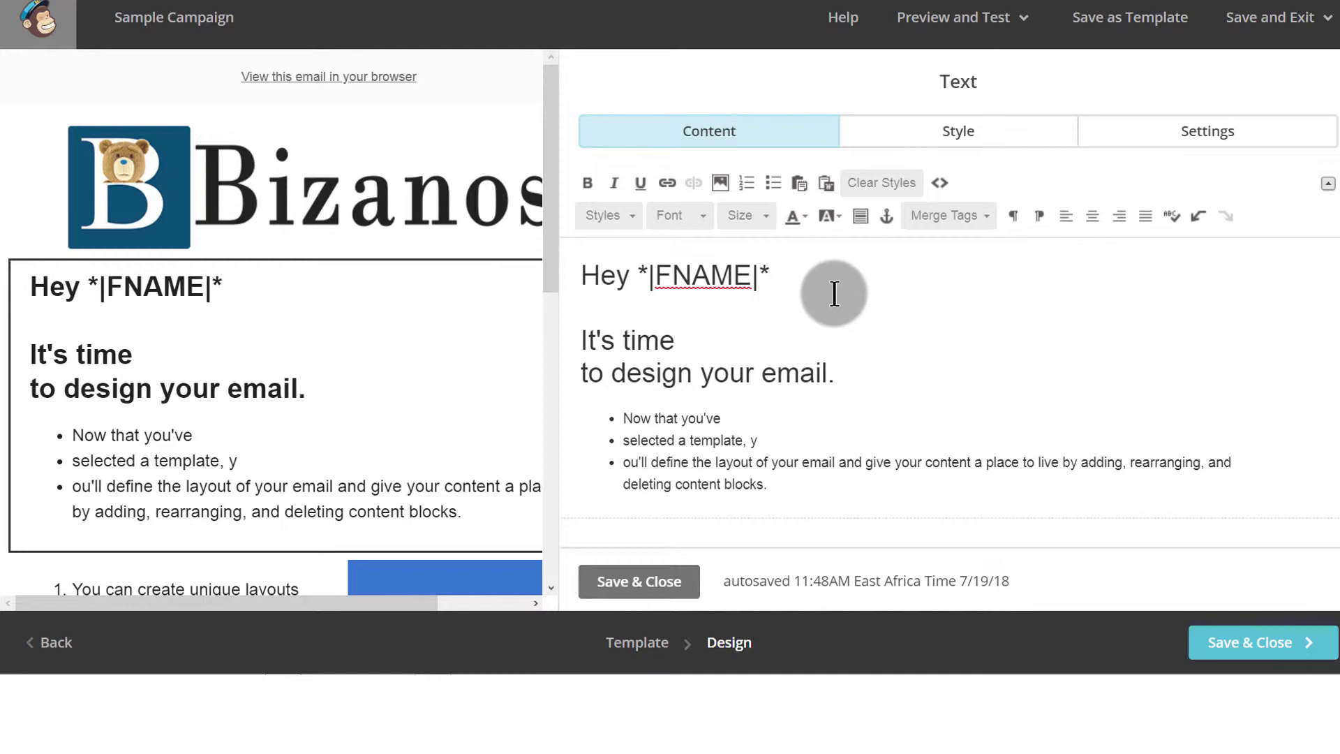
drag(637, 272, 772, 271)
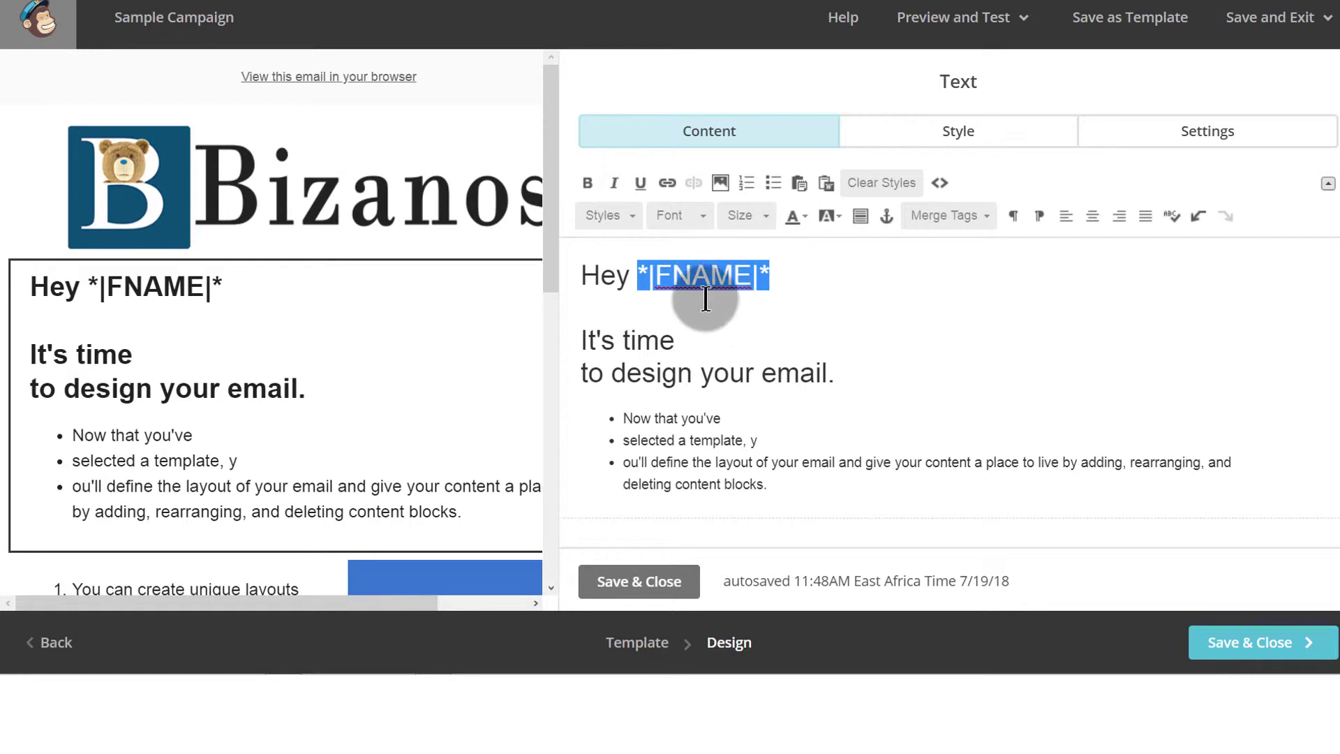
click(790, 268)
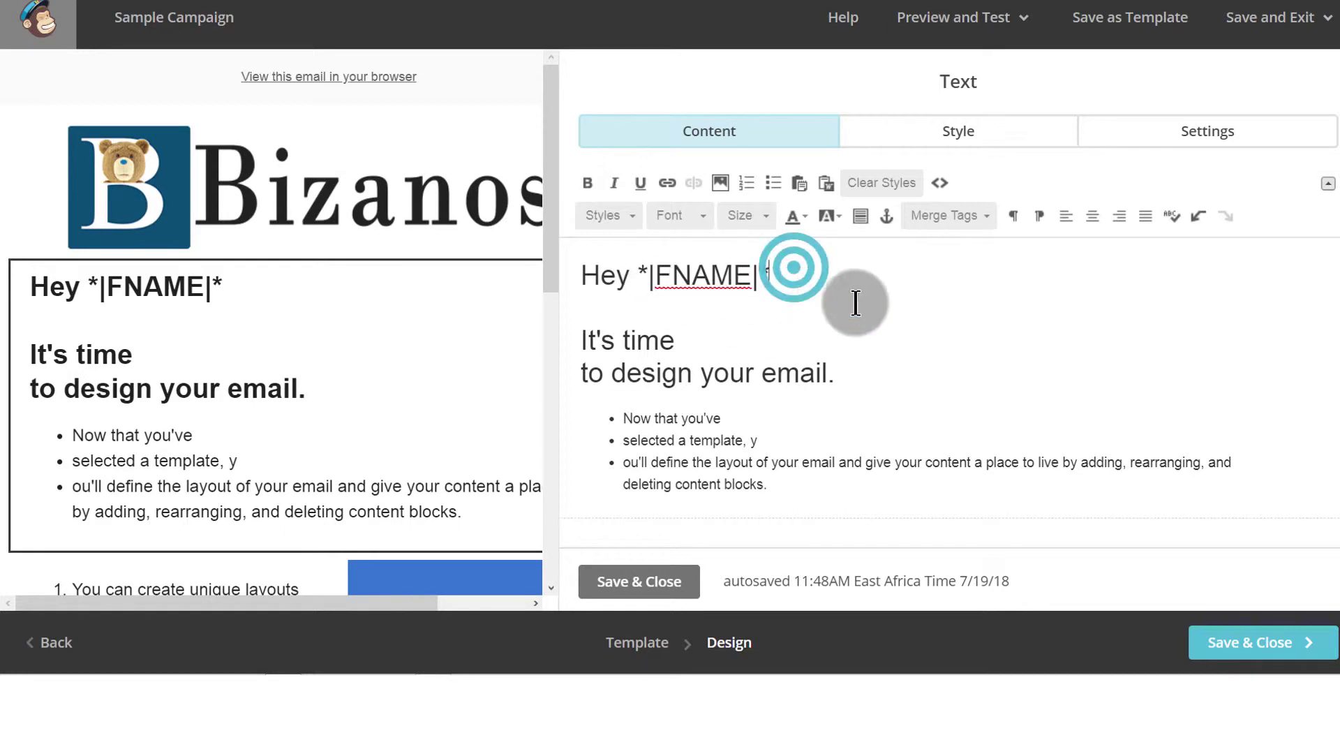
scroll(862, 354, down, 1)
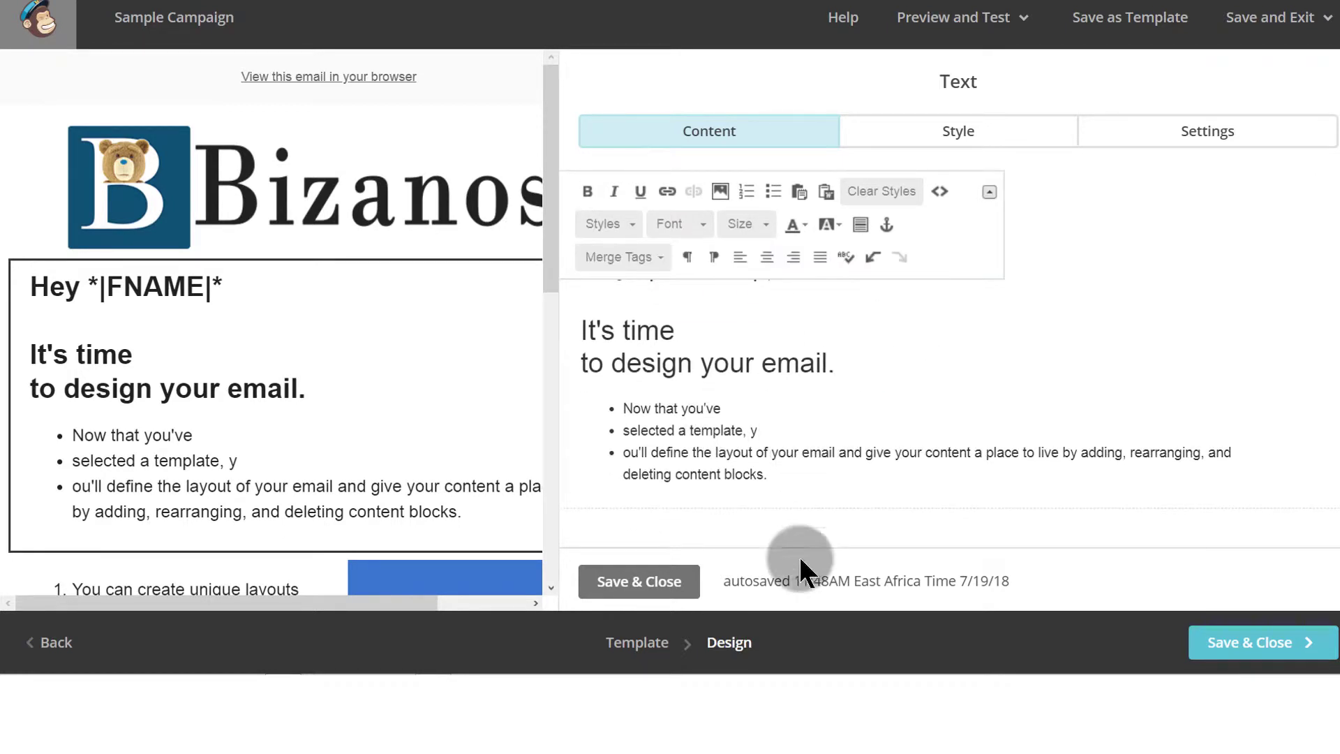
click(656, 590)
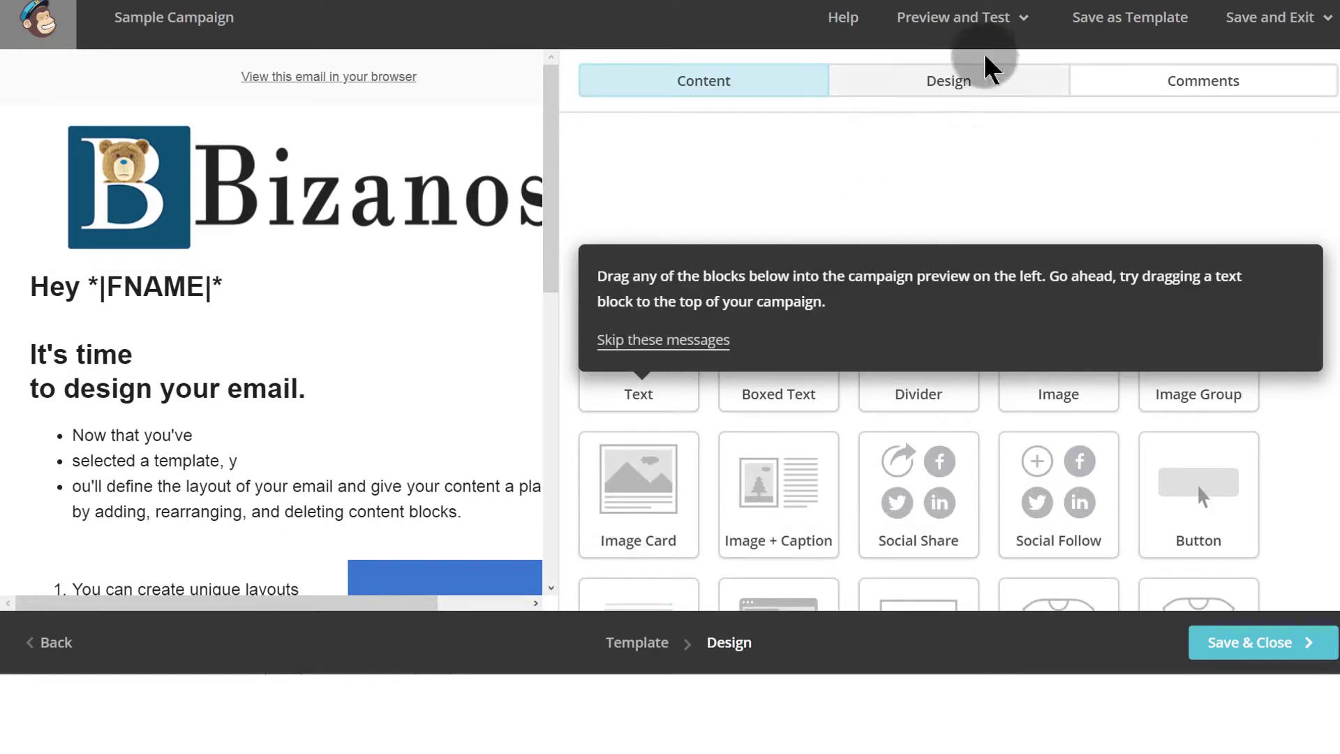
- Enter preview mode for the campaign and review its desktop layout from the logo down to the footer
click(1026, 30)
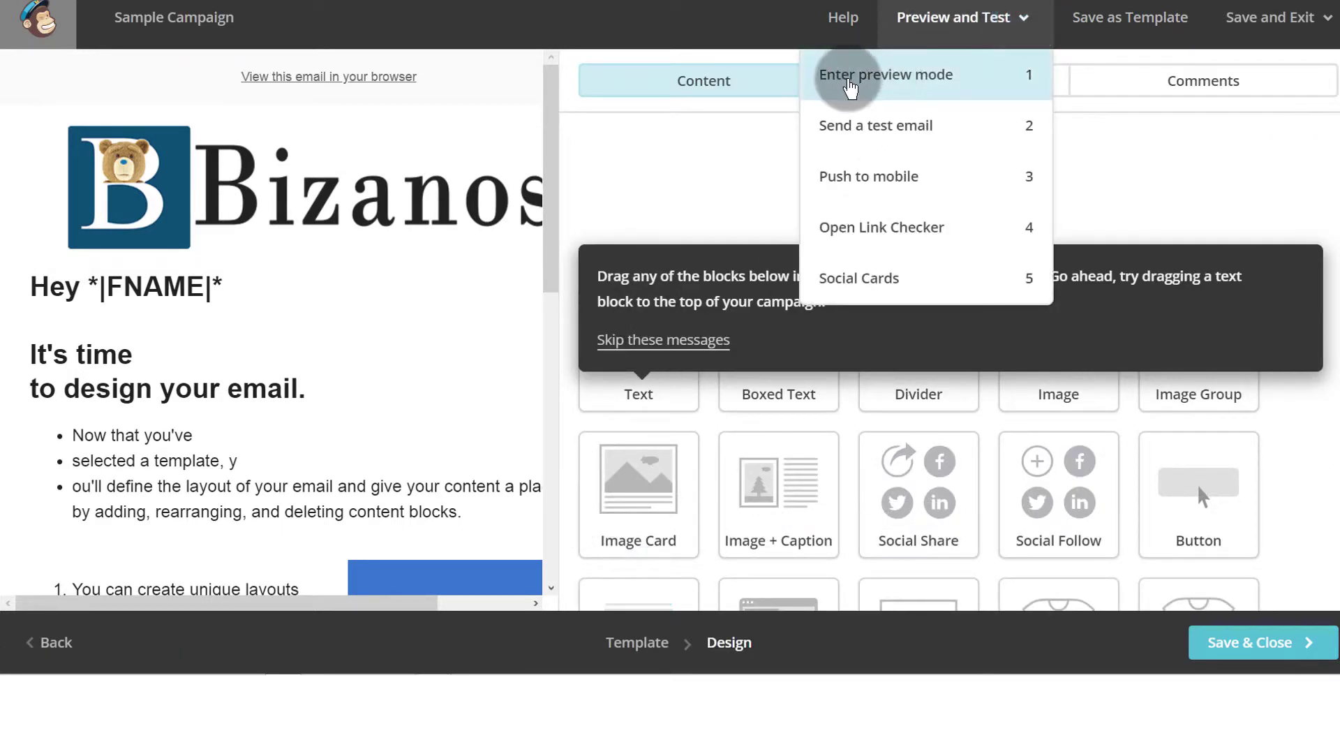
click(908, 78)
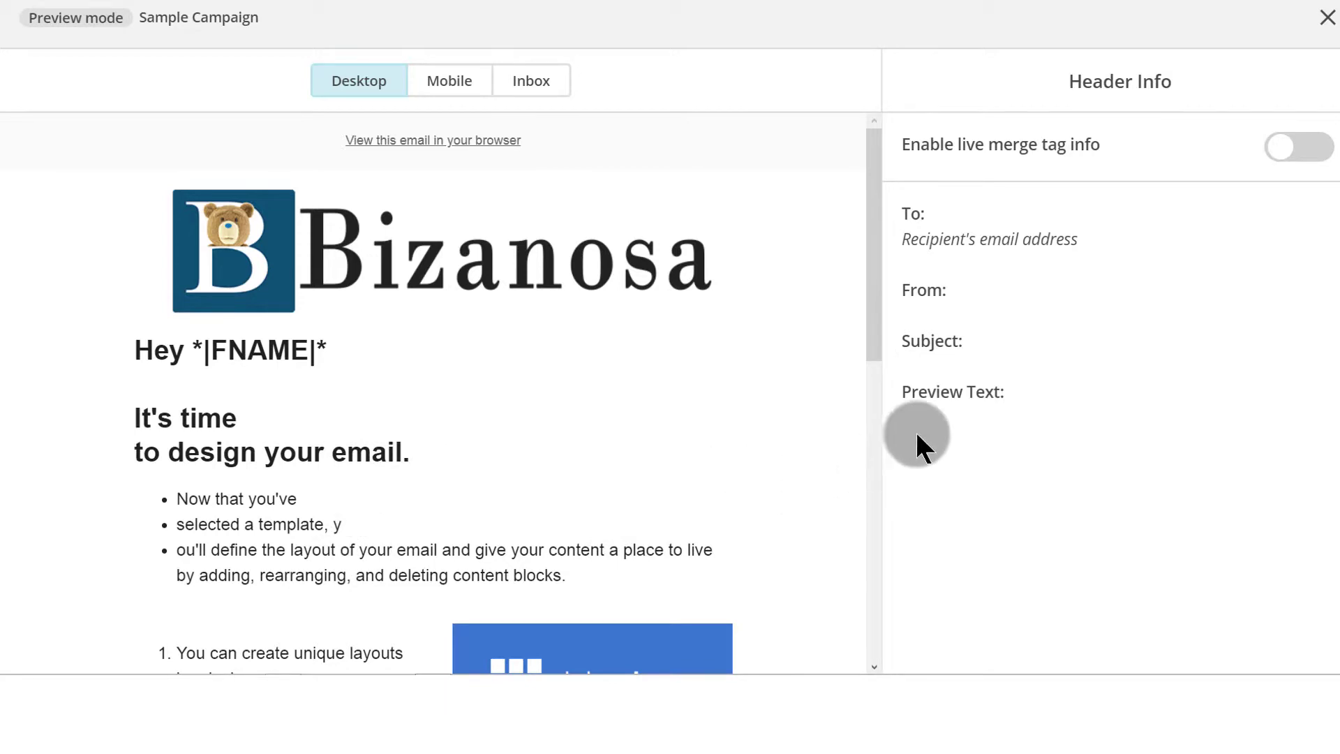
drag(875, 185, 854, 578)
drag(864, 500, 927, 104)
click(304, 465)
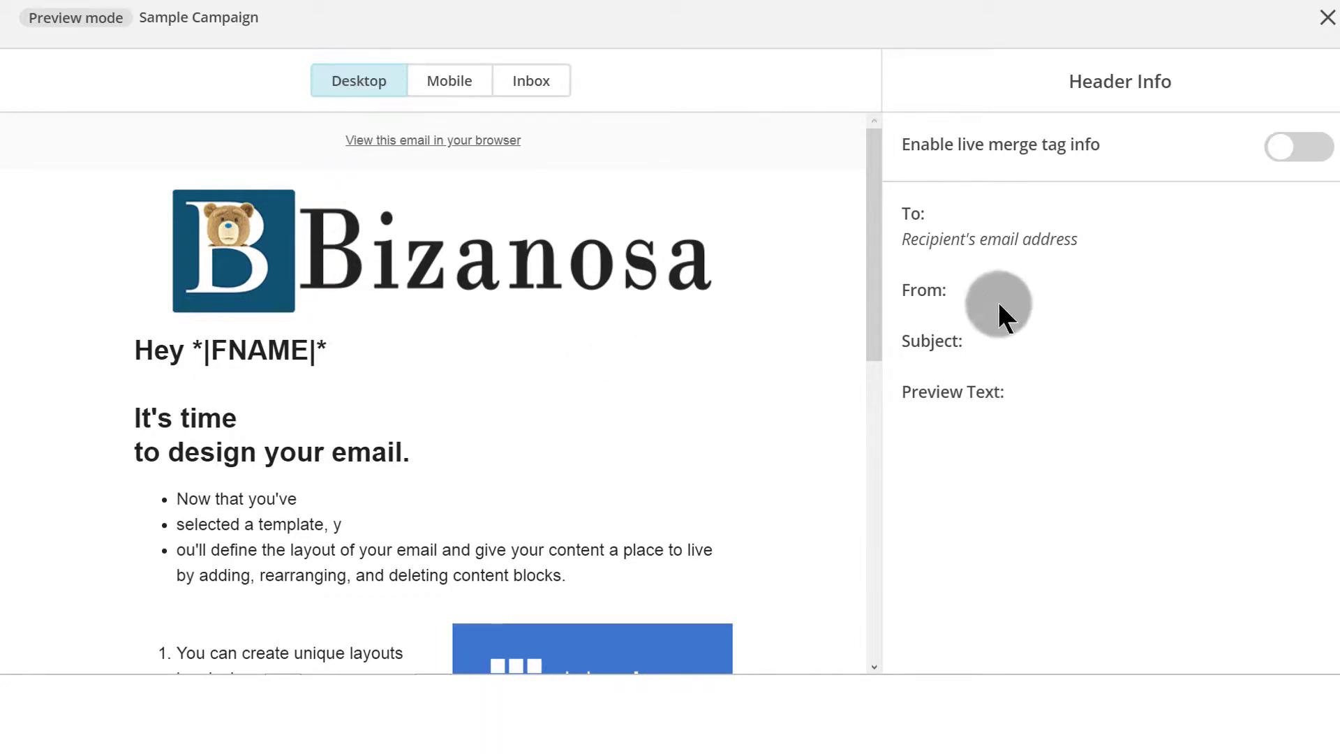
- Enable live merge tag info in the preview and check the FNAME greeting and the footer's merge tags
click(1318, 148)
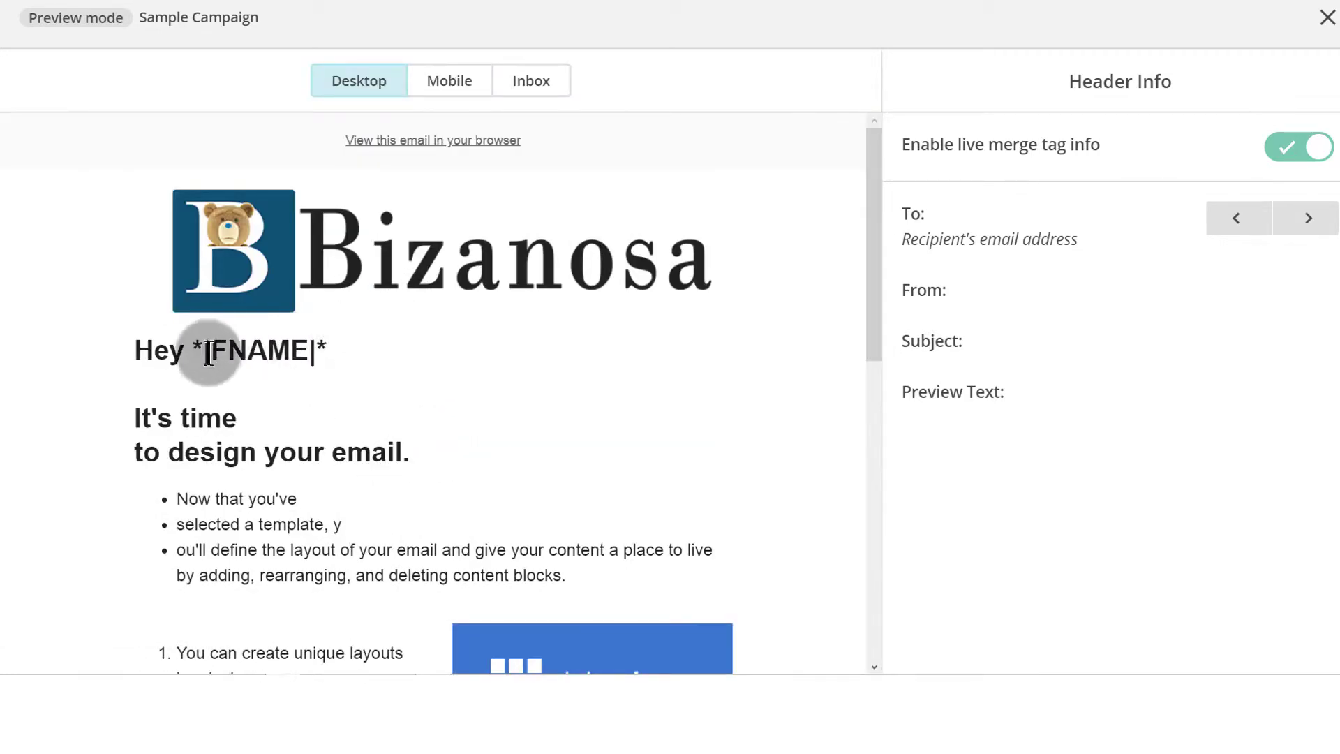
drag(189, 345, 408, 341)
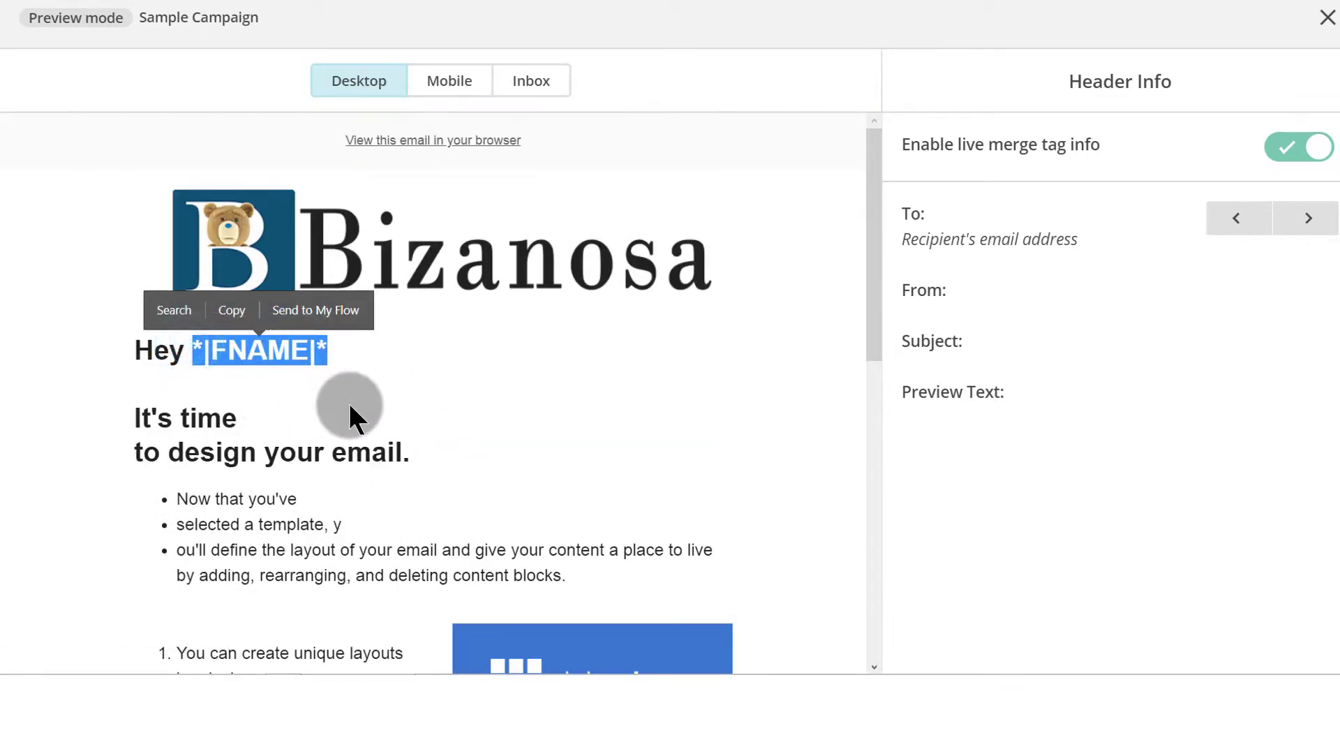
scroll(342, 396, down, 10)
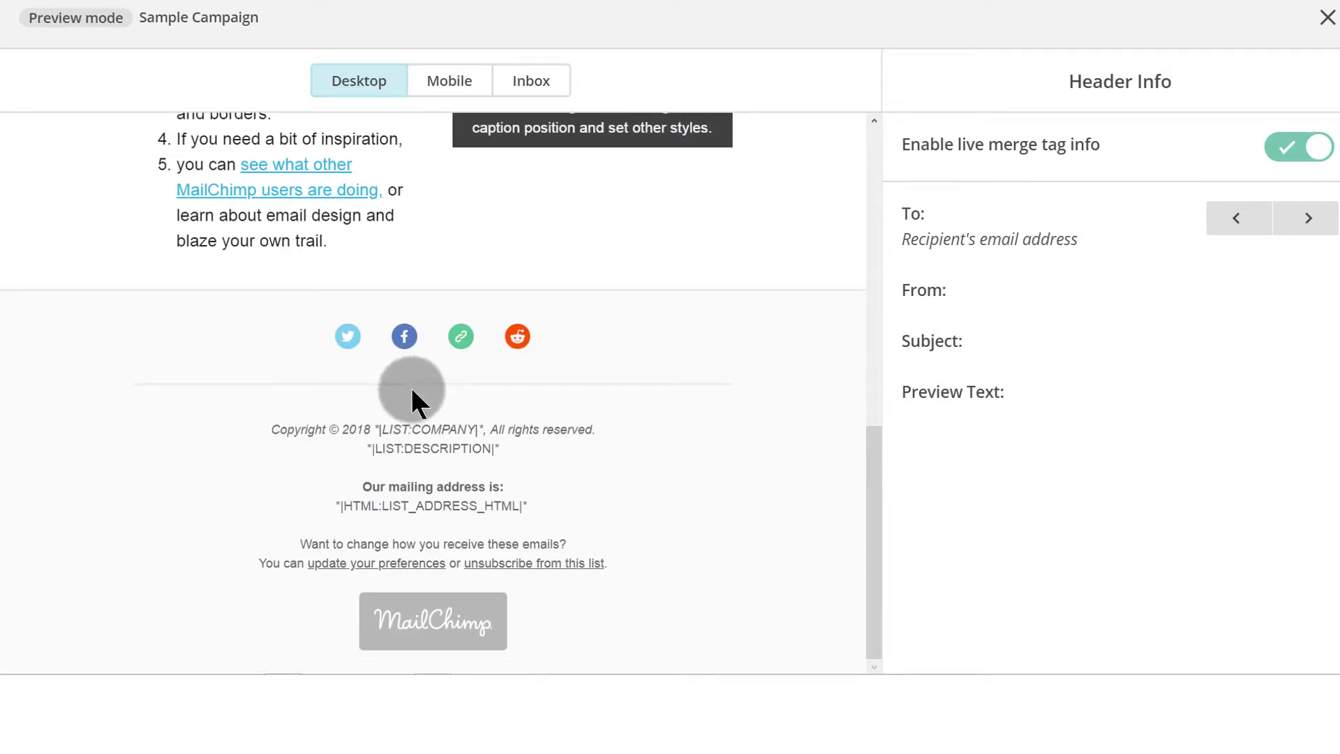
scroll(710, 387, up, 10)
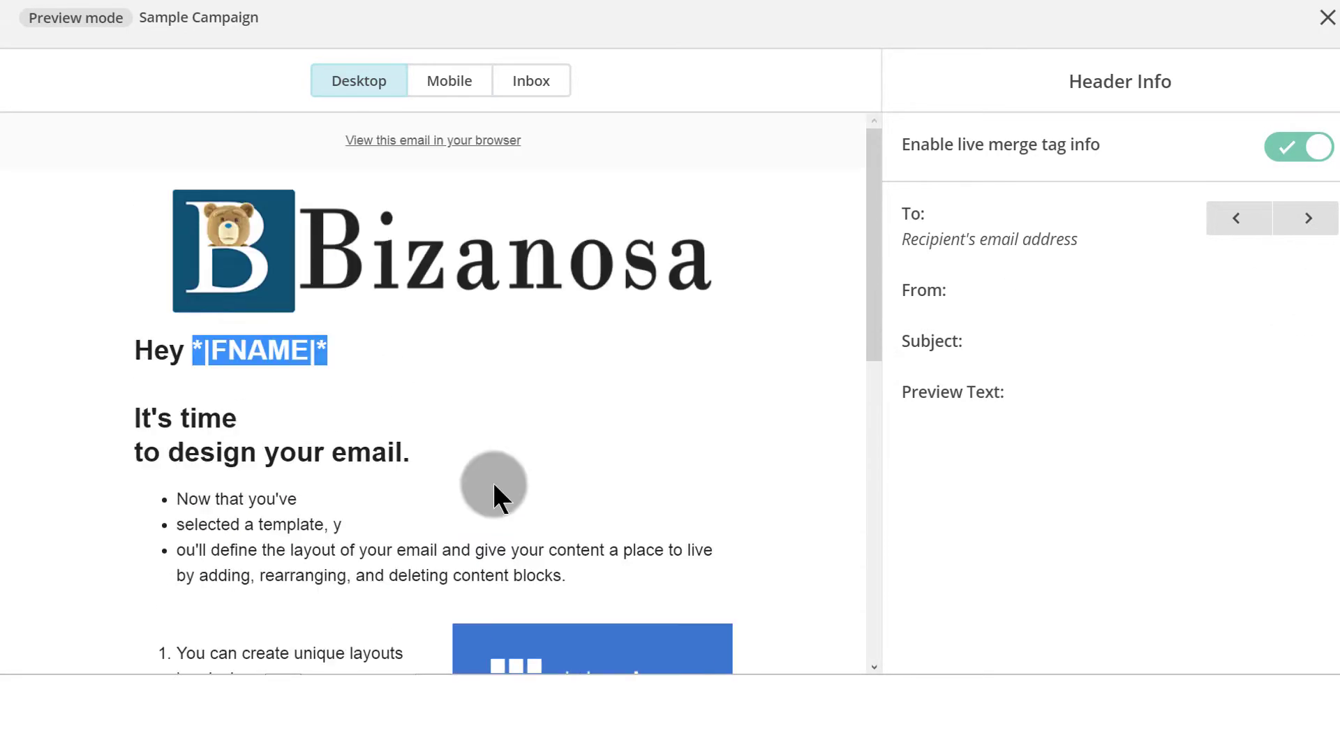
click(220, 349)
drag(195, 347, 329, 358)
click(381, 357)
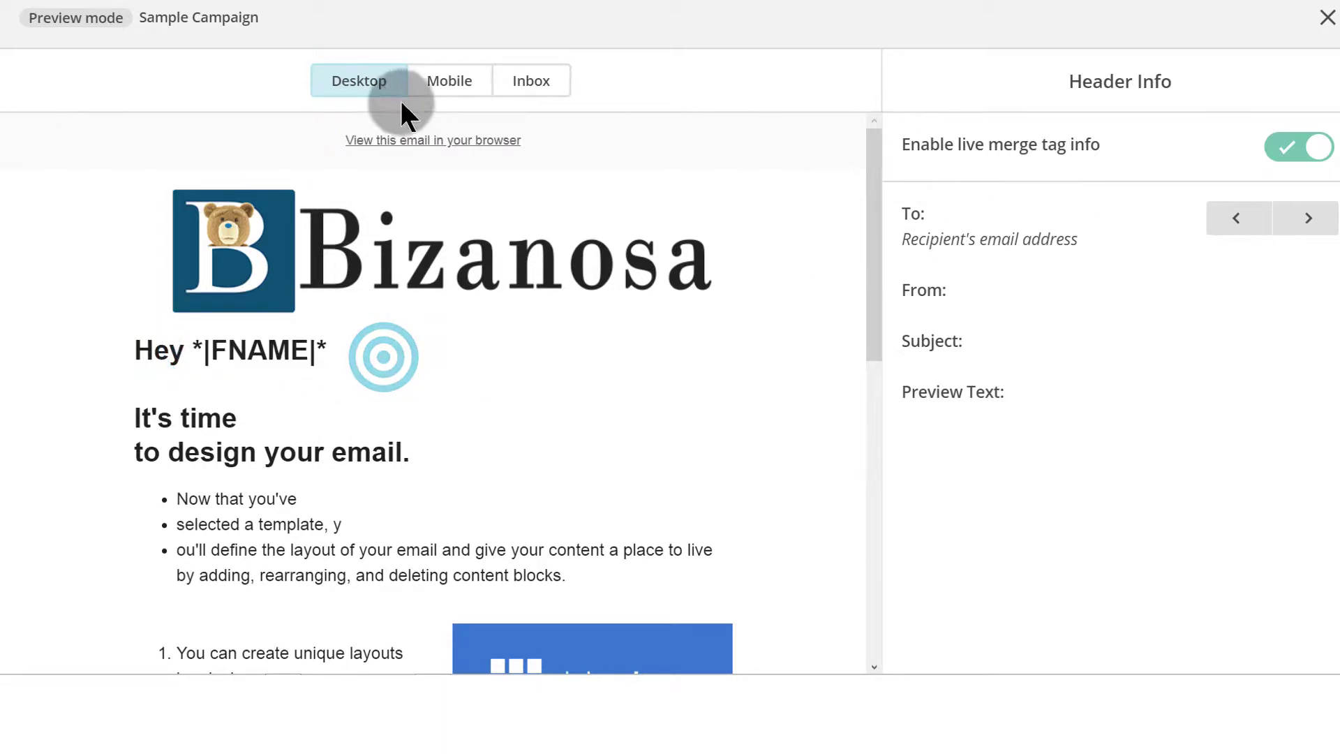
- Examine the email's mobile preview from logo to image caption, view the Inbox preview, and exit preview mode
click(450, 77)
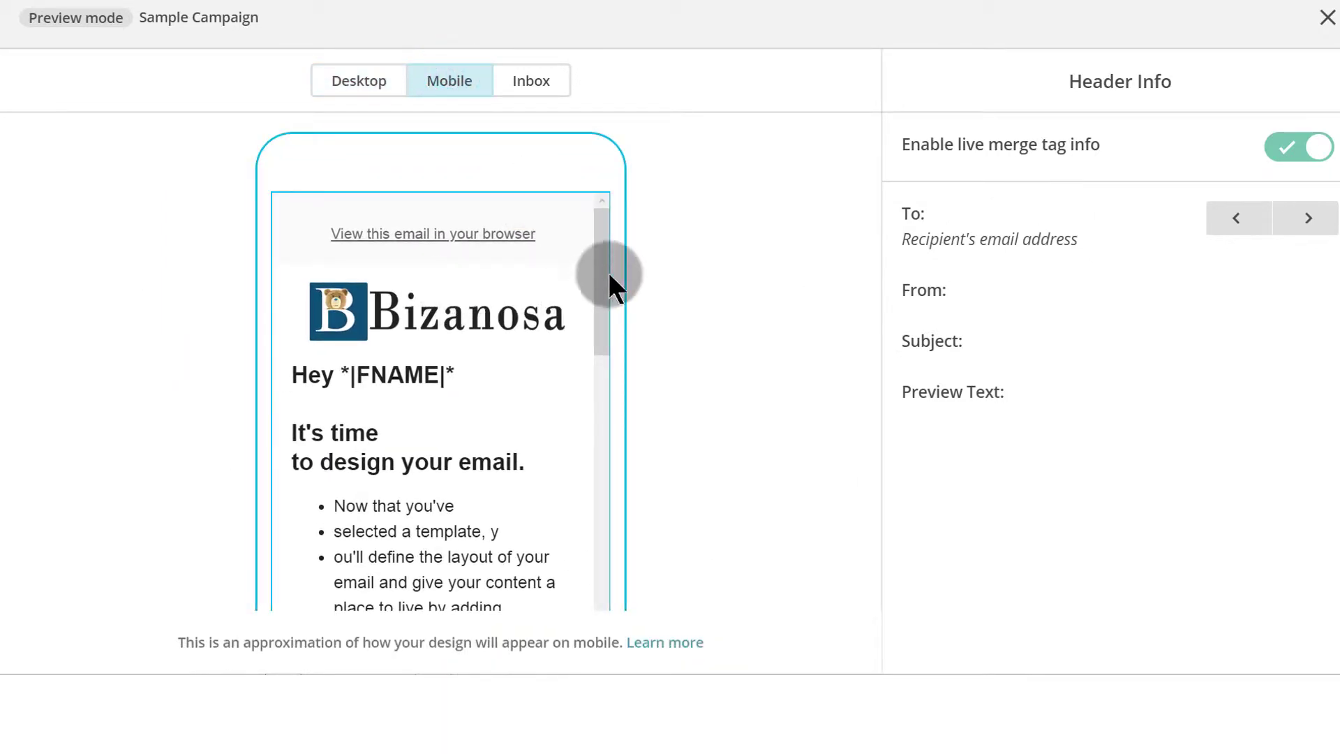
drag(602, 264, 489, 335)
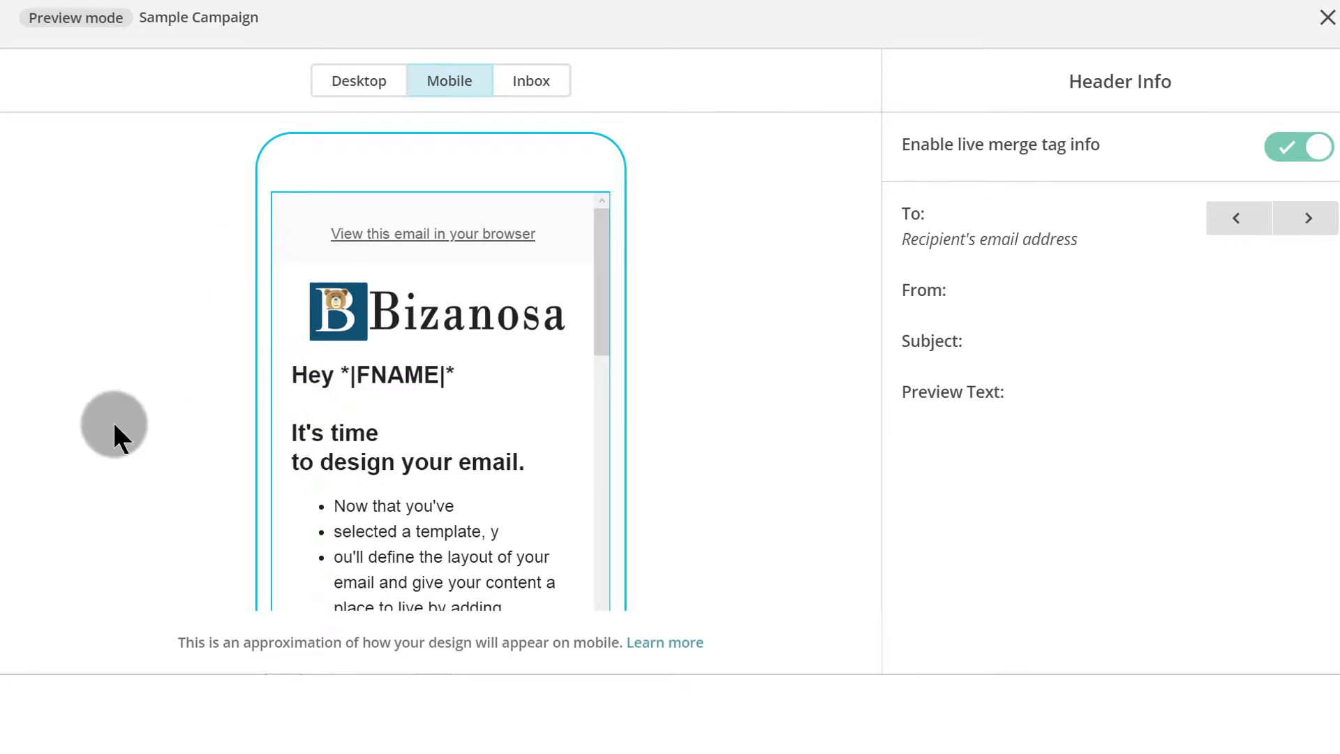
scroll(432, 290, down, 15)
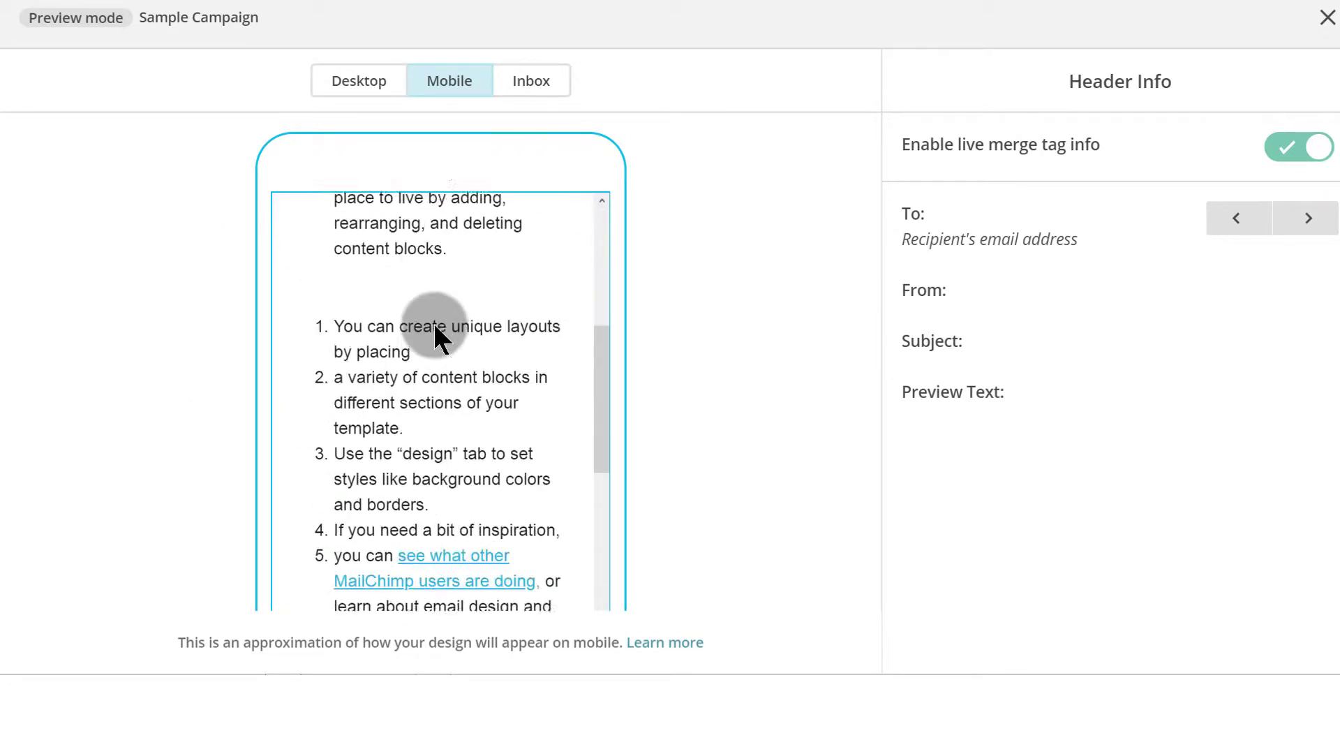
scroll(432, 314, up, 10)
scroll(422, 244, up, 5)
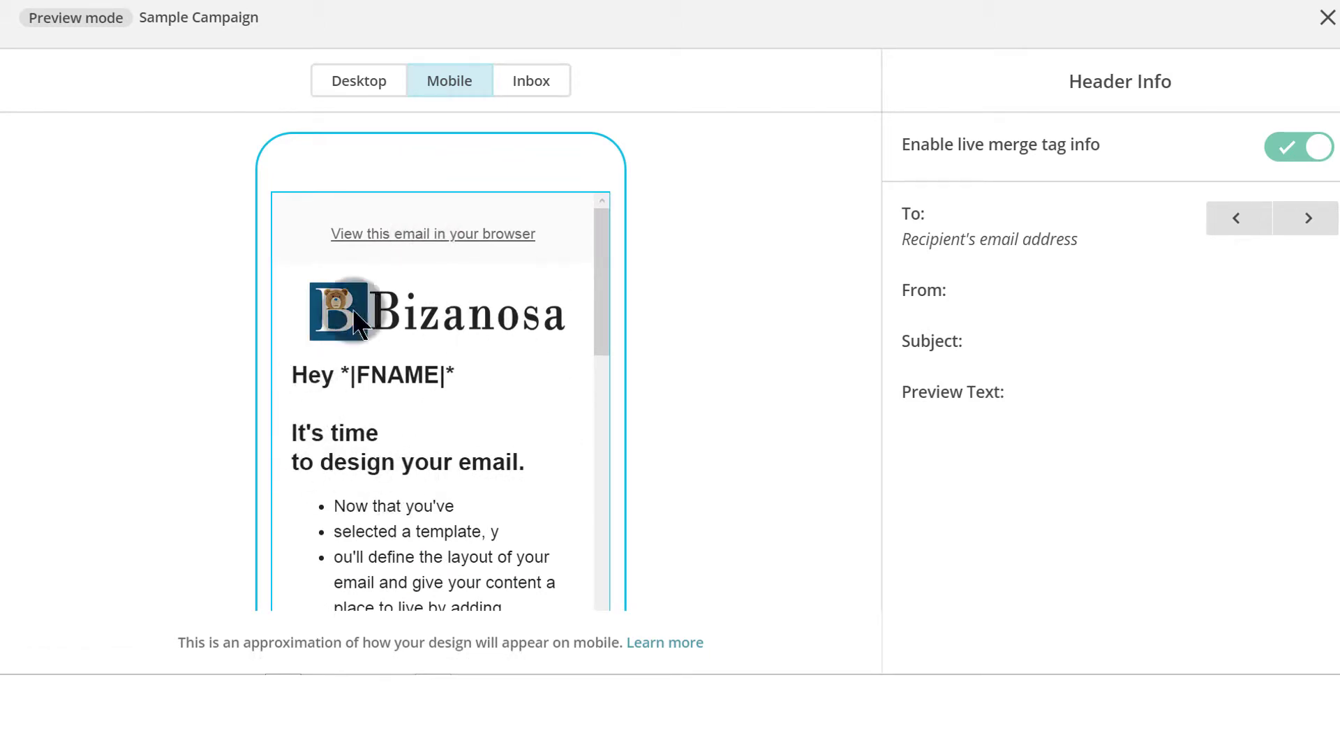
scroll(473, 401, down, 3)
scroll(463, 349, down, 10)
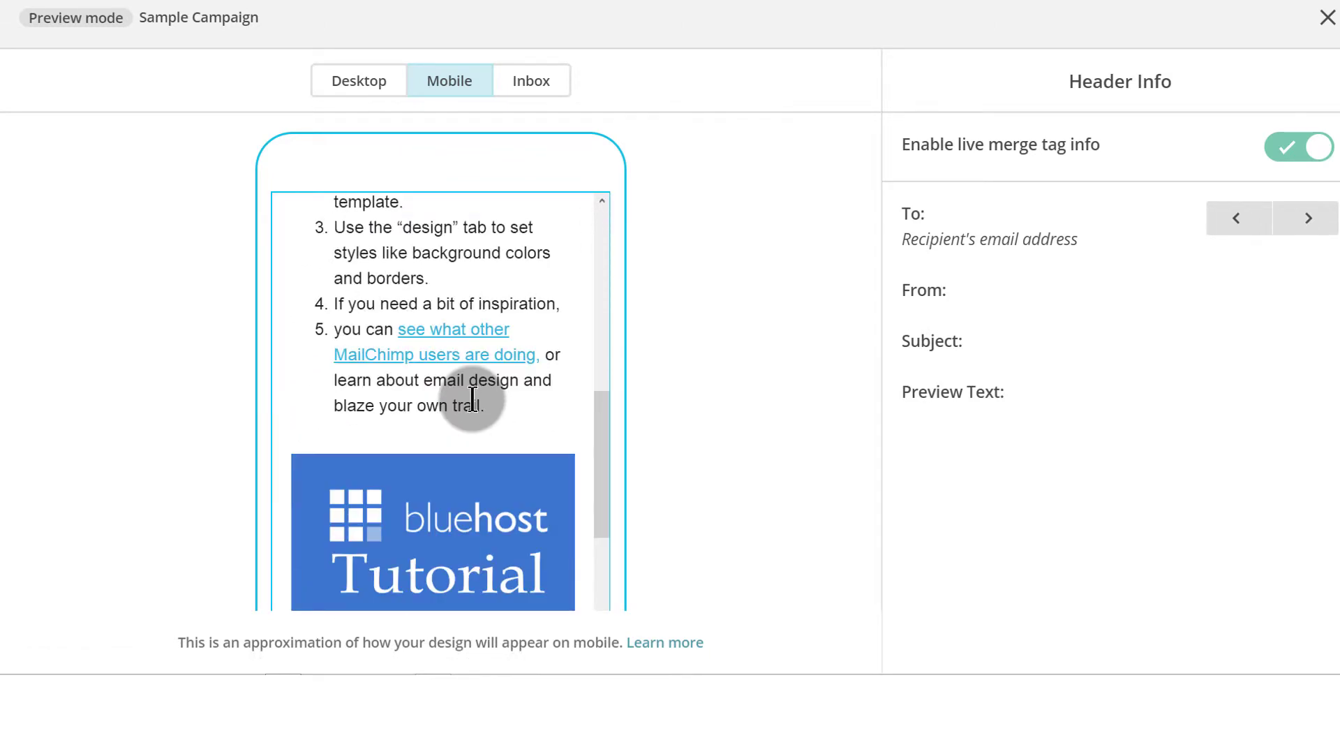
scroll(433, 265, up, 5)
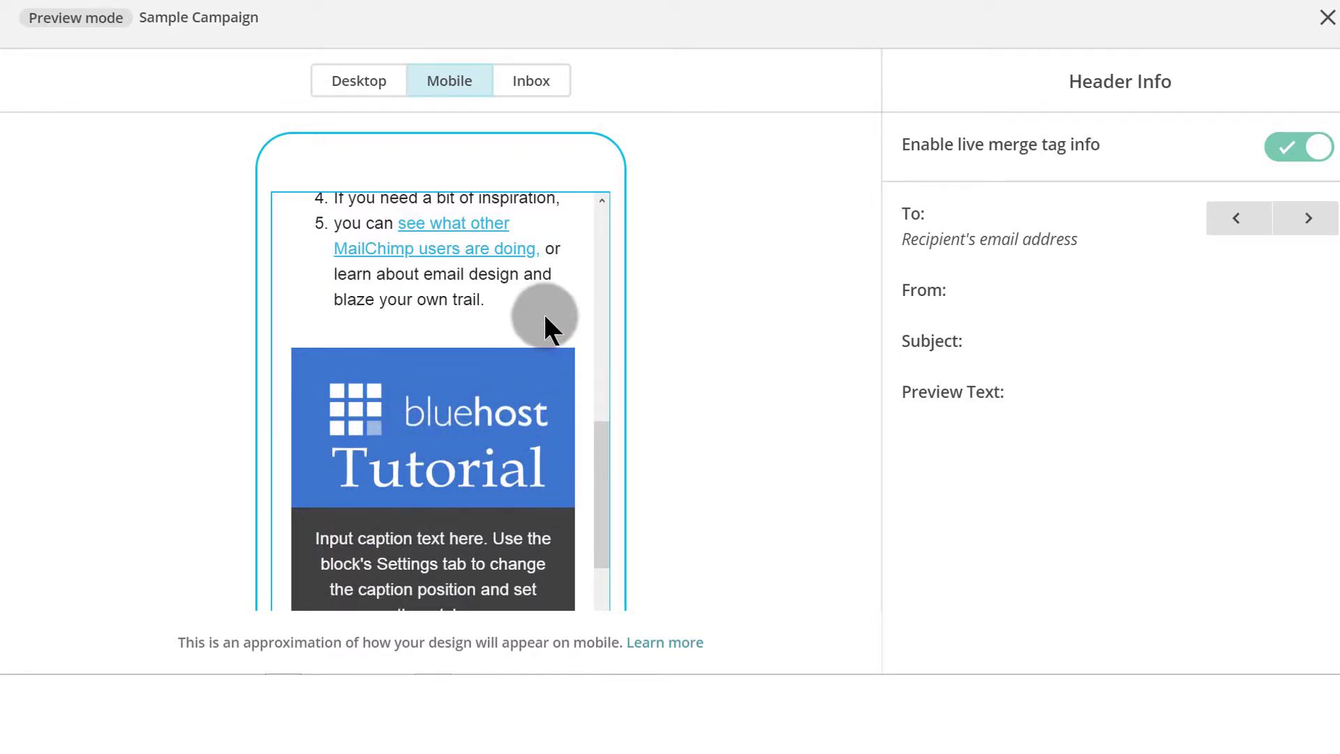
scroll(543, 312, up, 10)
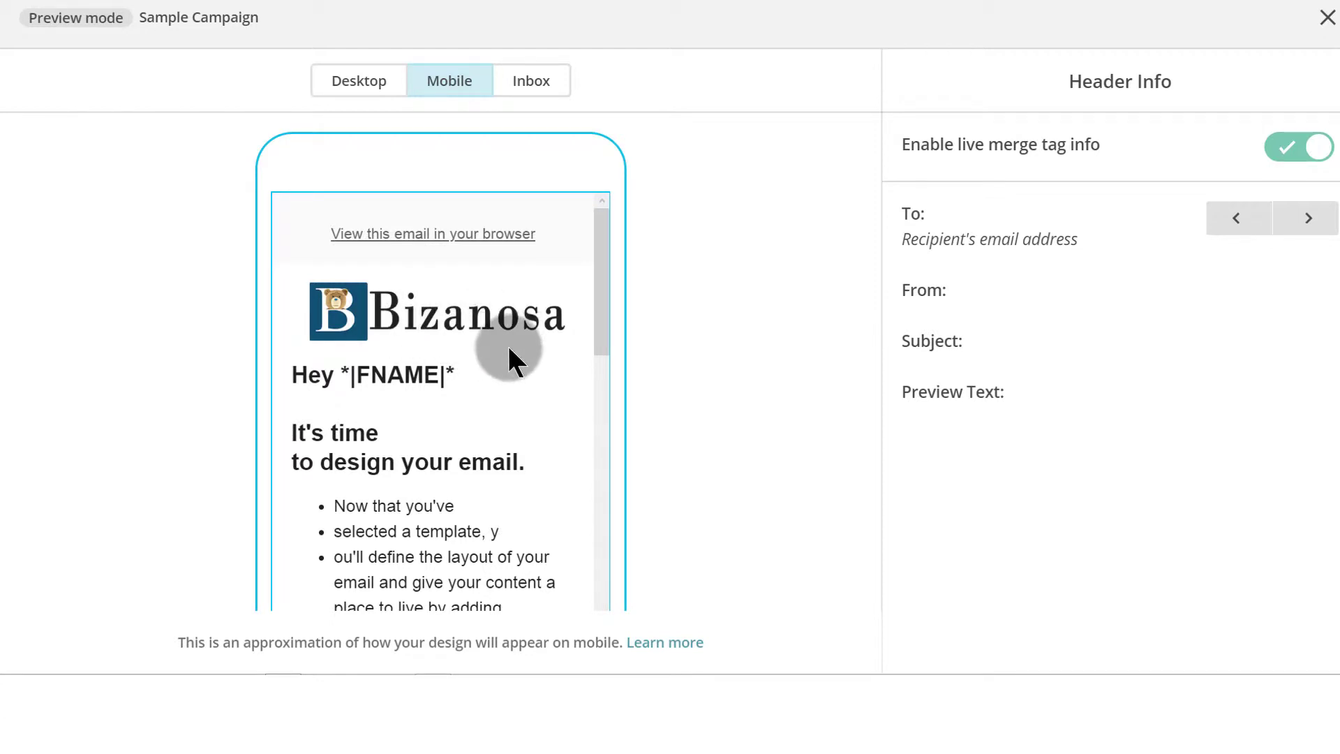
click(528, 84)
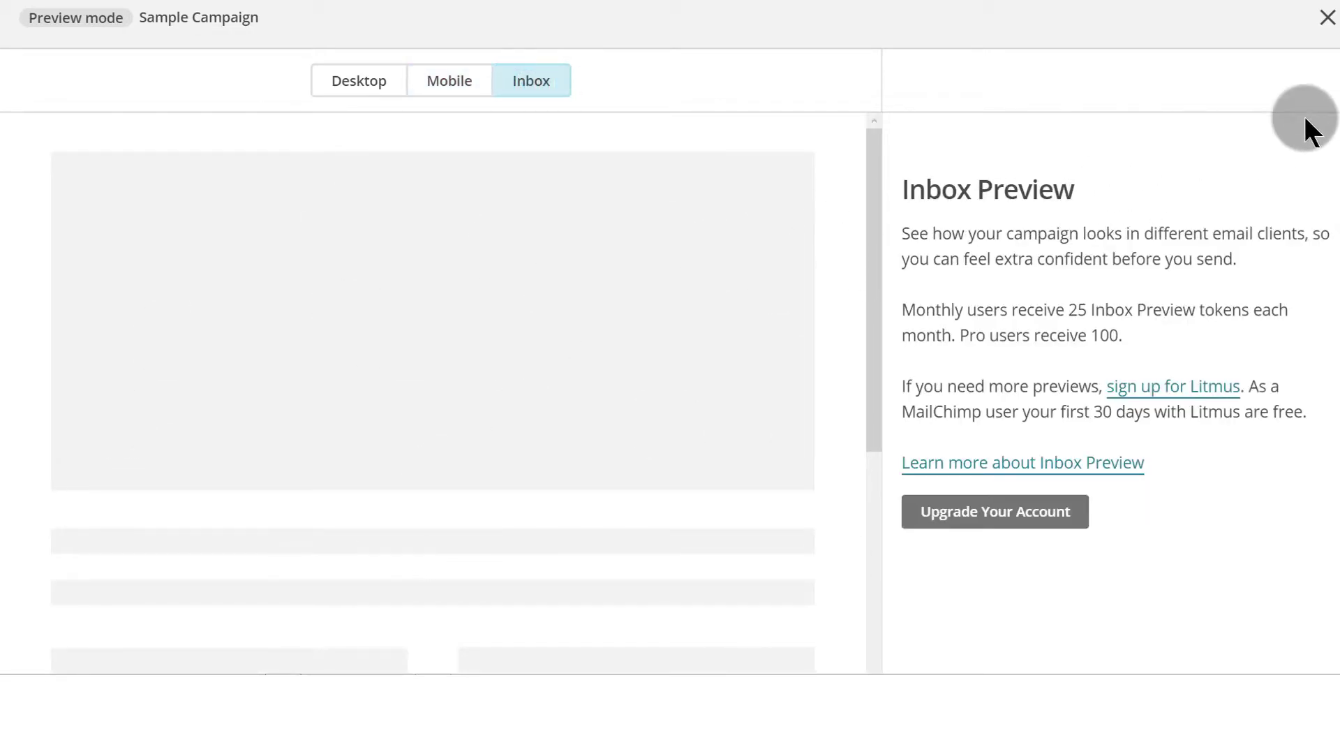
click(1326, 17)
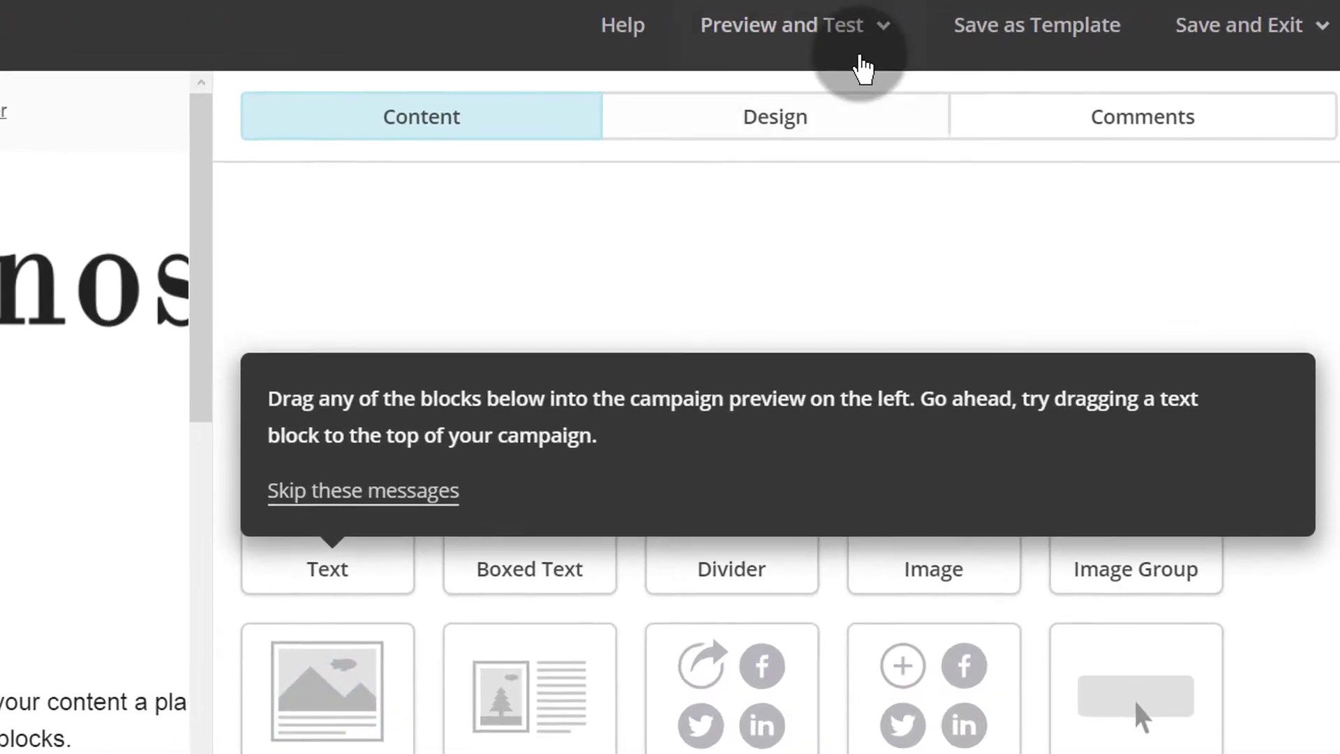
- Look at the preview and test options, and review the email design from the logo down to the footer
click(858, 40)
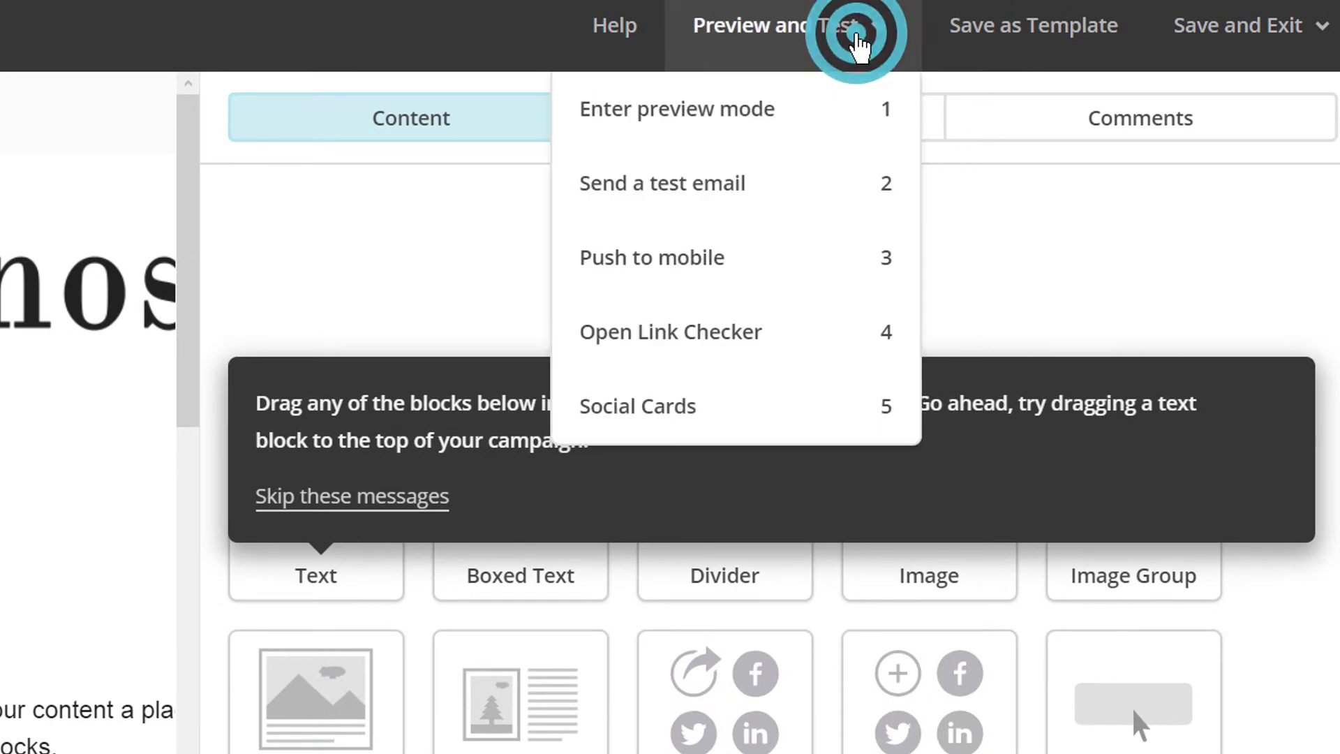
click(717, 187)
click(233, 418)
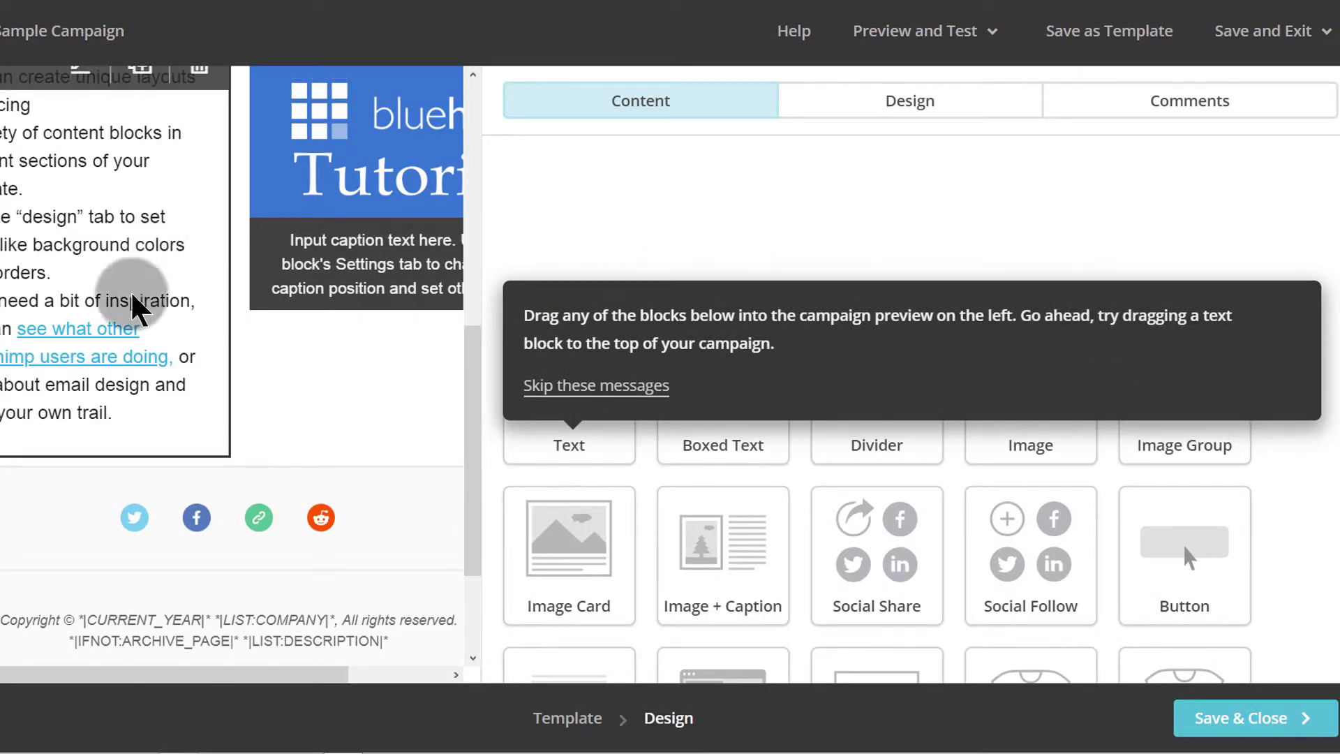
drag(474, 419, 482, 147)
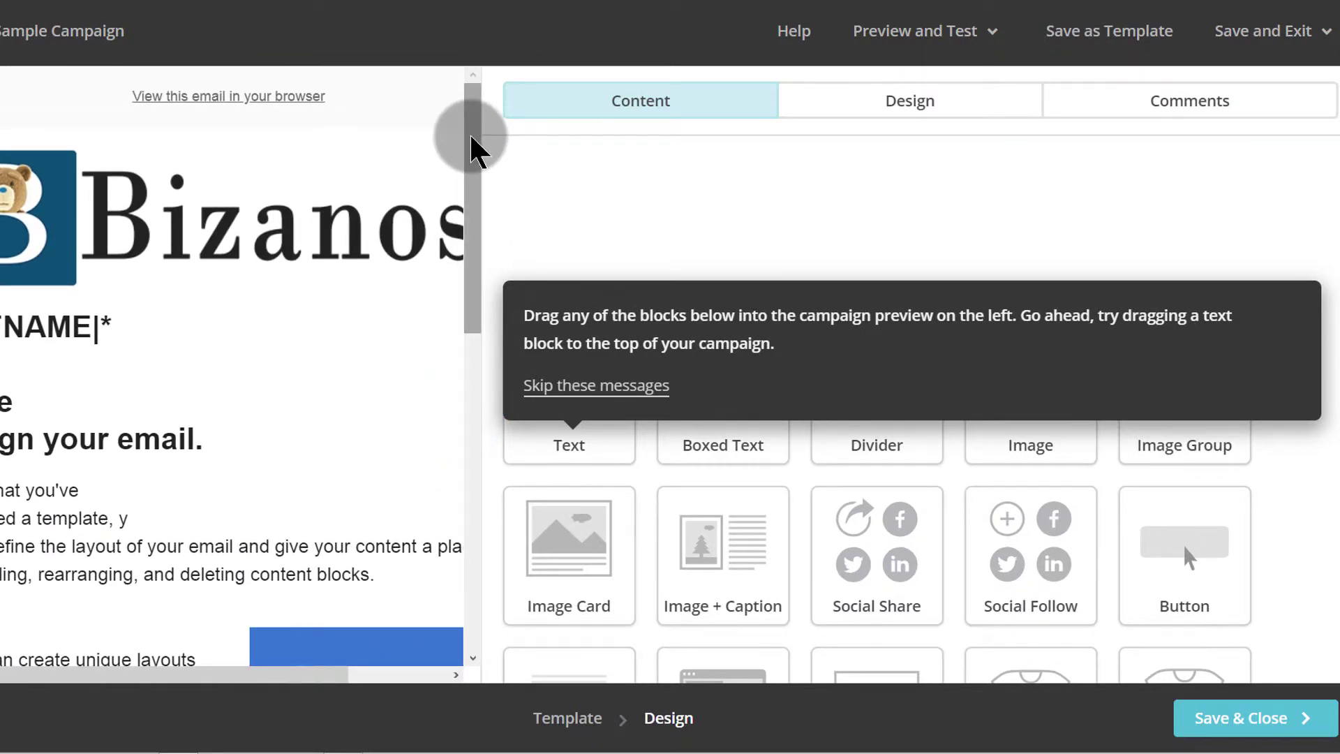
drag(474, 150, 504, 554)
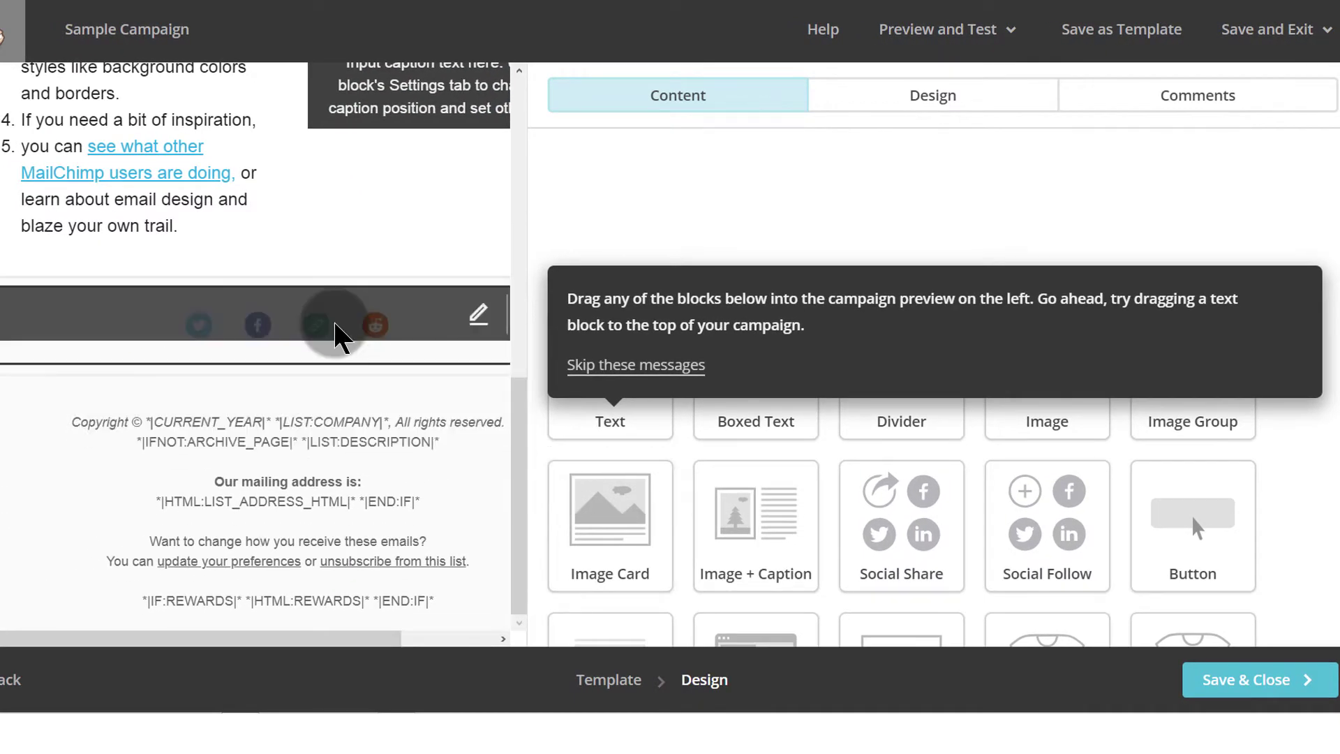
scroll(209, 293, up, 5)
scroll(224, 209, up, 5)
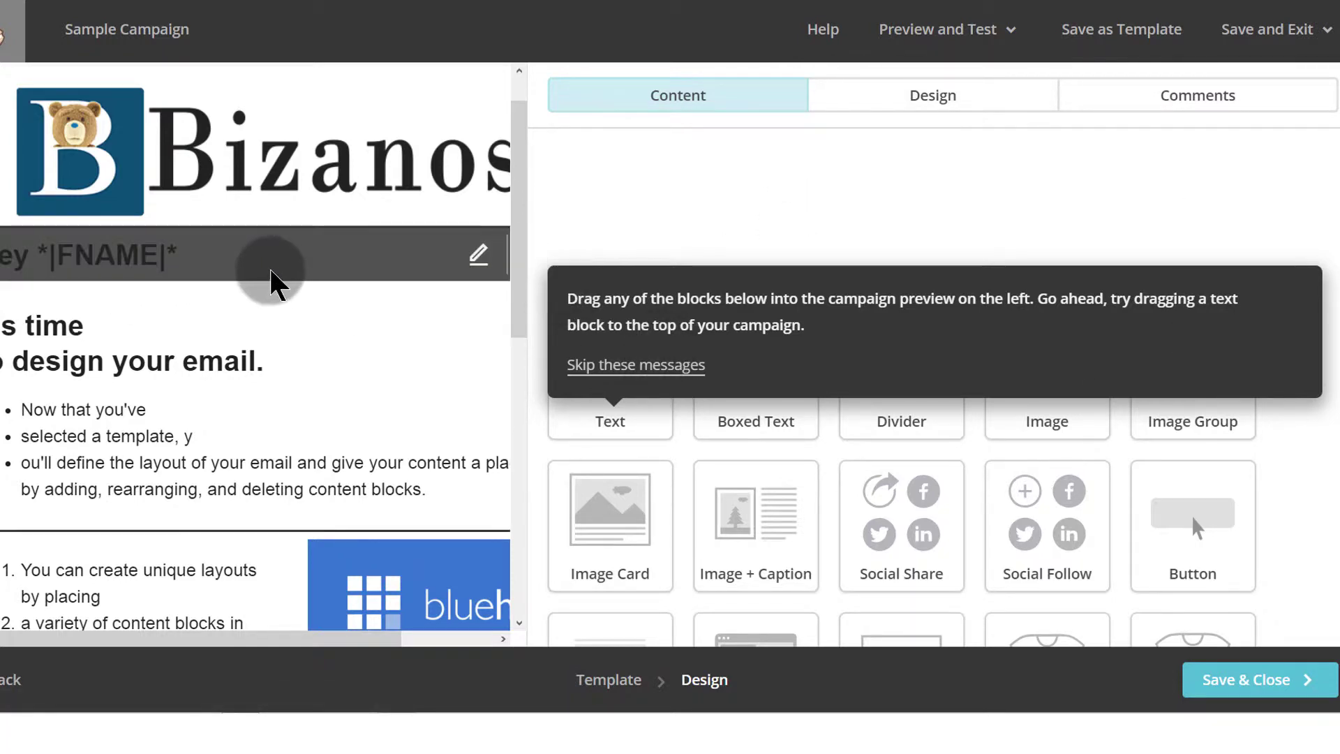
scroll(270, 276, down, 10)
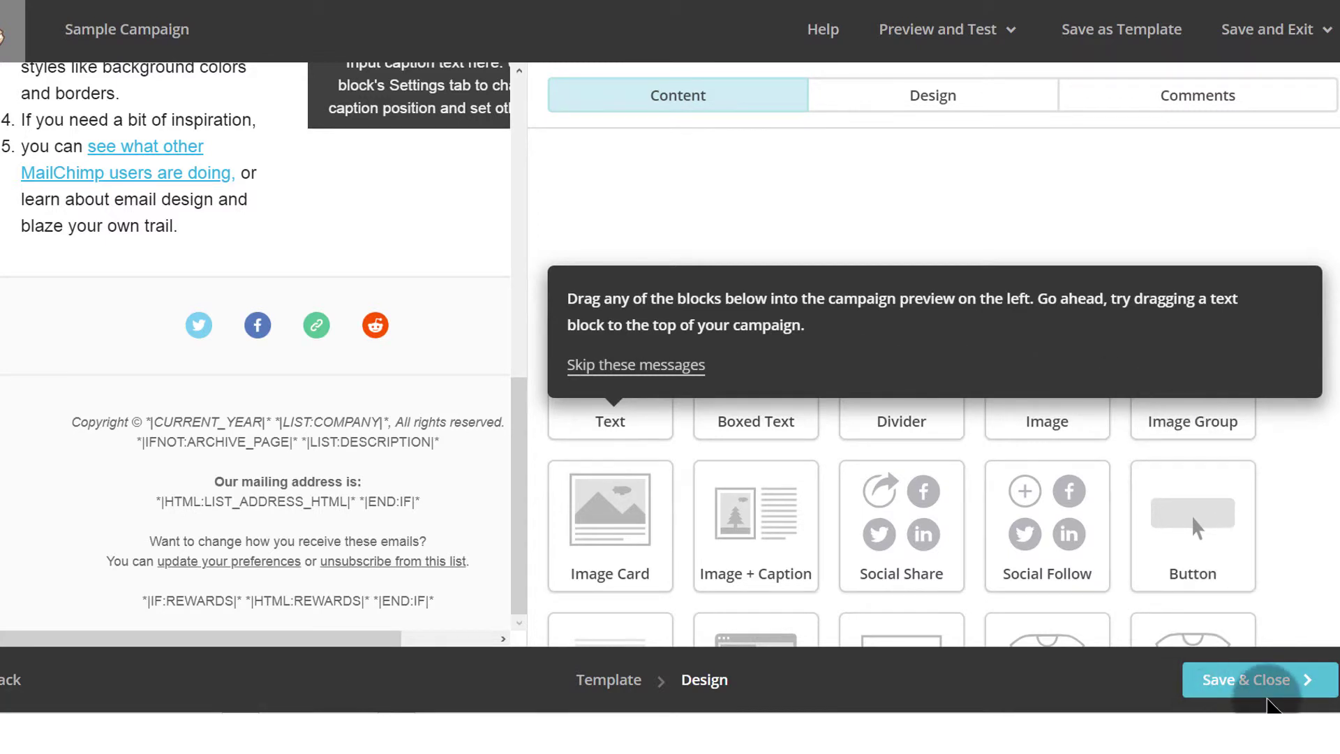
- Skip the introductory messages covering the content blocks, and look through the available block types down to Promo Code
click(878, 209)
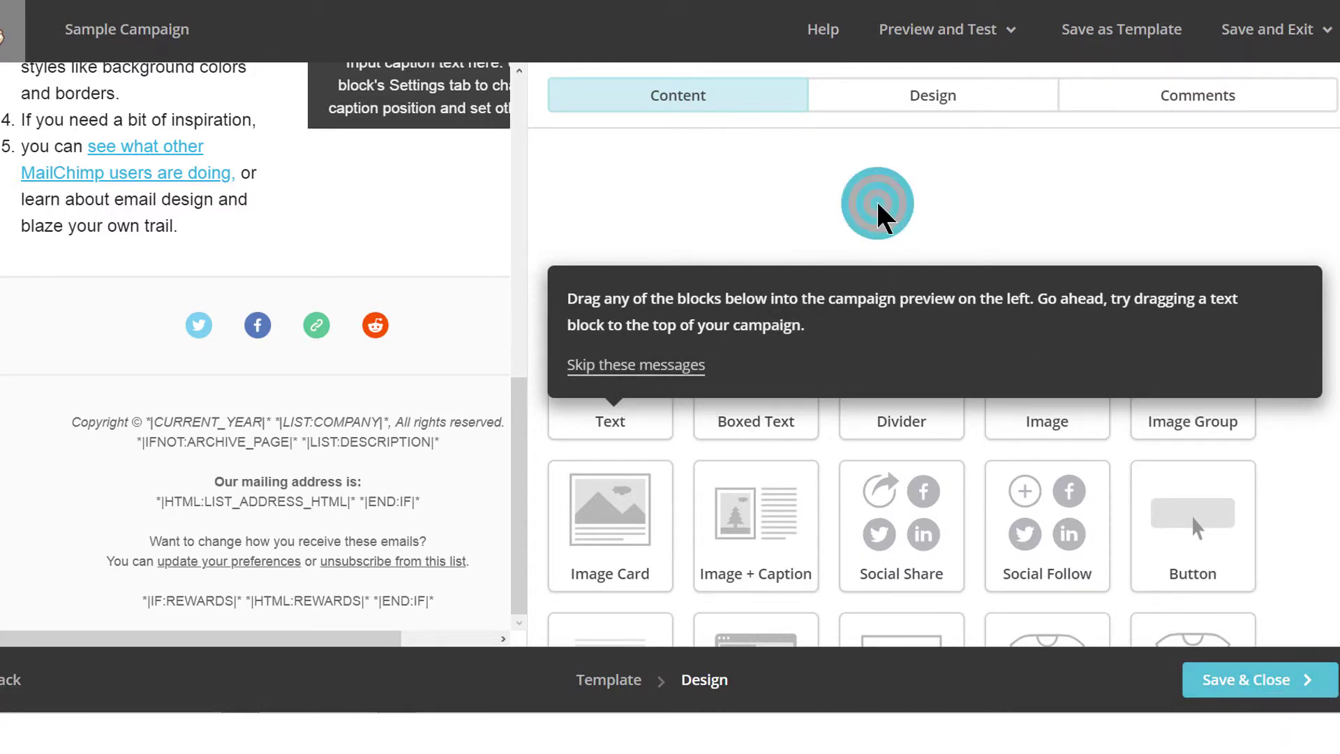
drag(633, 420, 650, 350)
click(751, 247)
drag(629, 403, 634, 374)
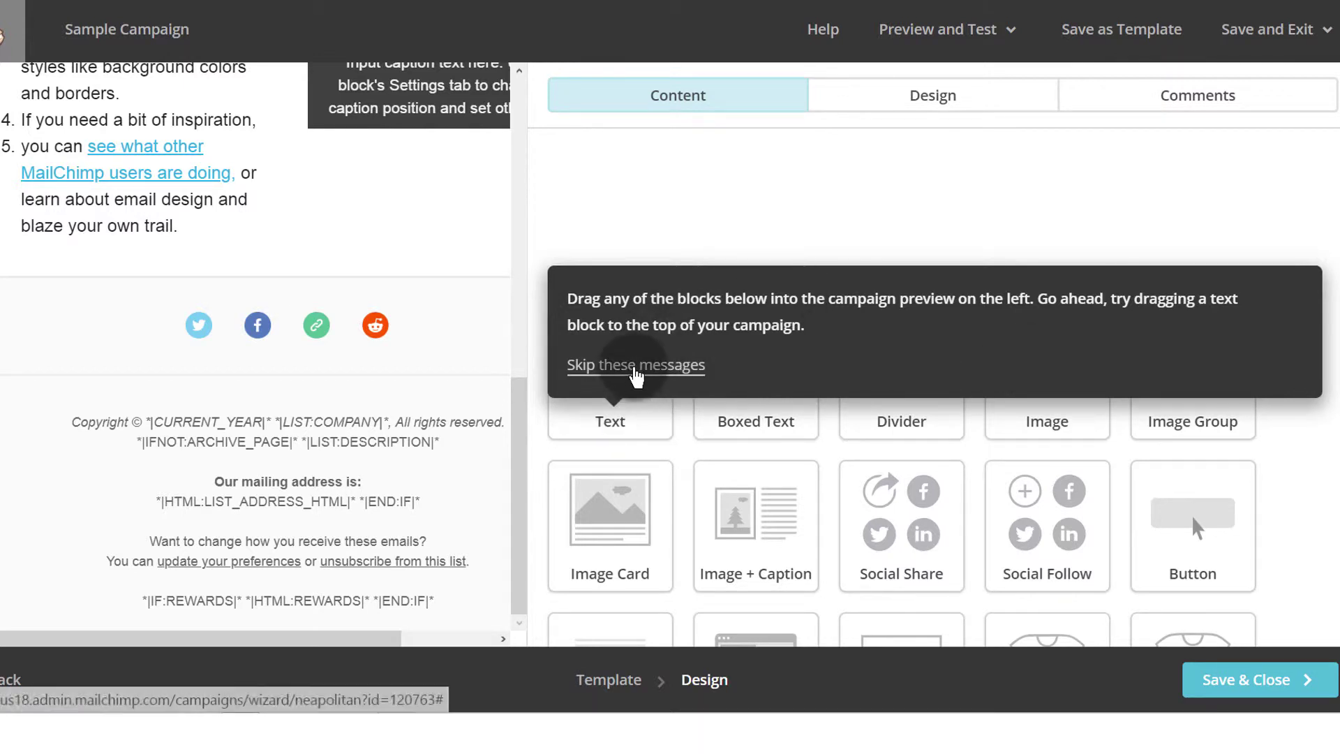
click(636, 364)
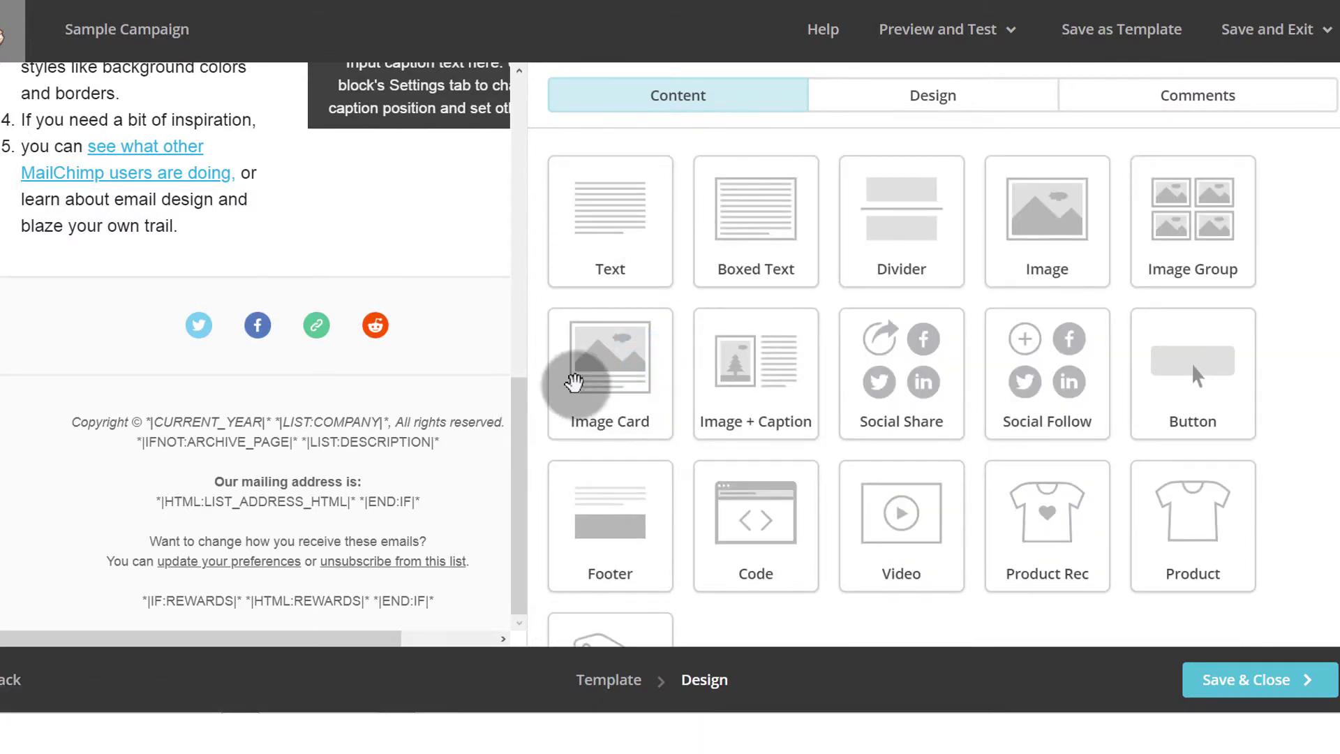
scroll(1114, 266, down, 3)
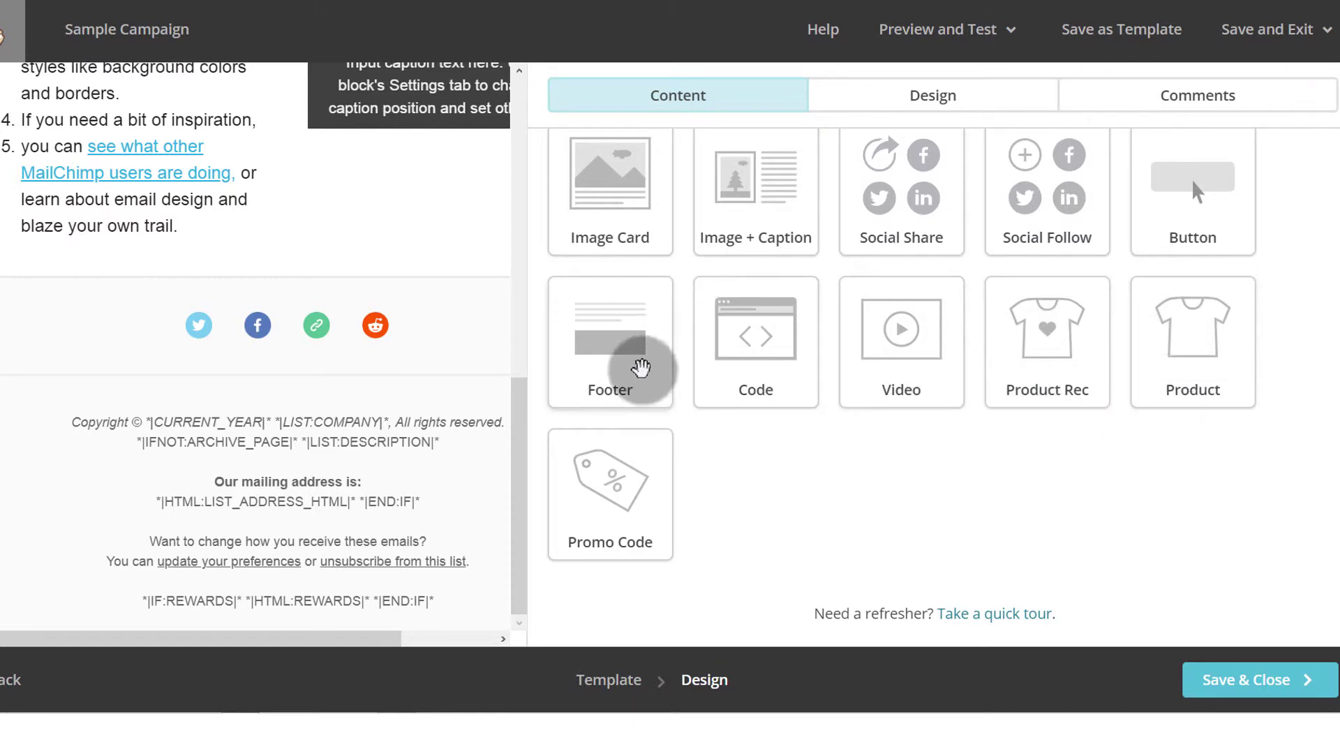
scroll(761, 391, up, 3)
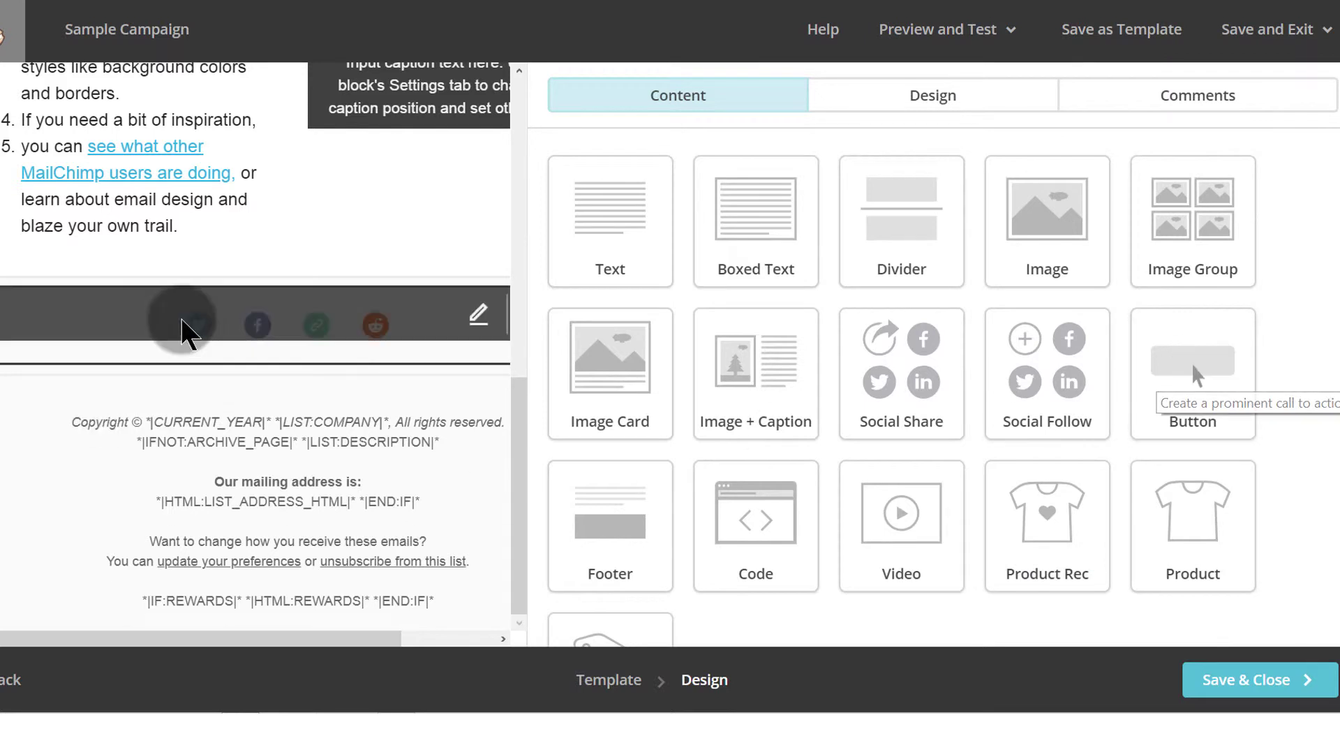
scroll(730, 349, down, 3)
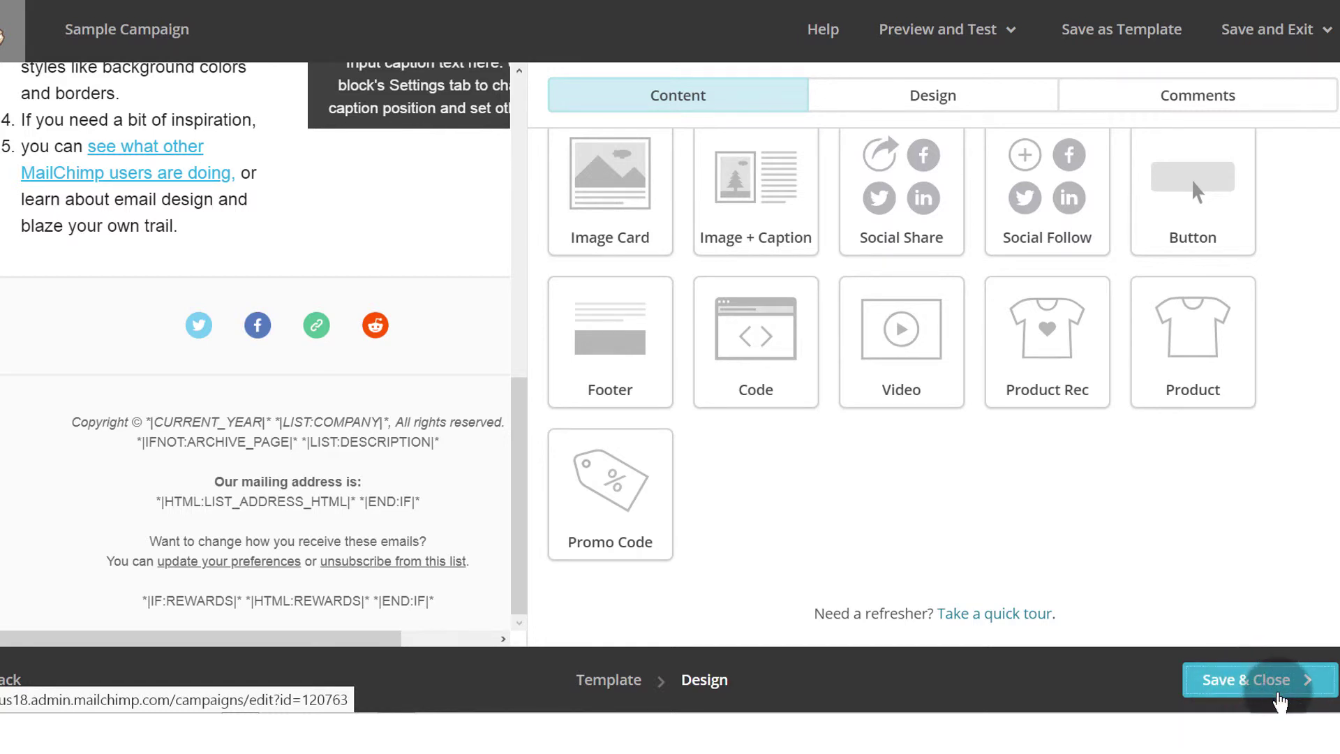
- Save and close the email design, and check the Content section's notices on the campaign page
click(1125, 33)
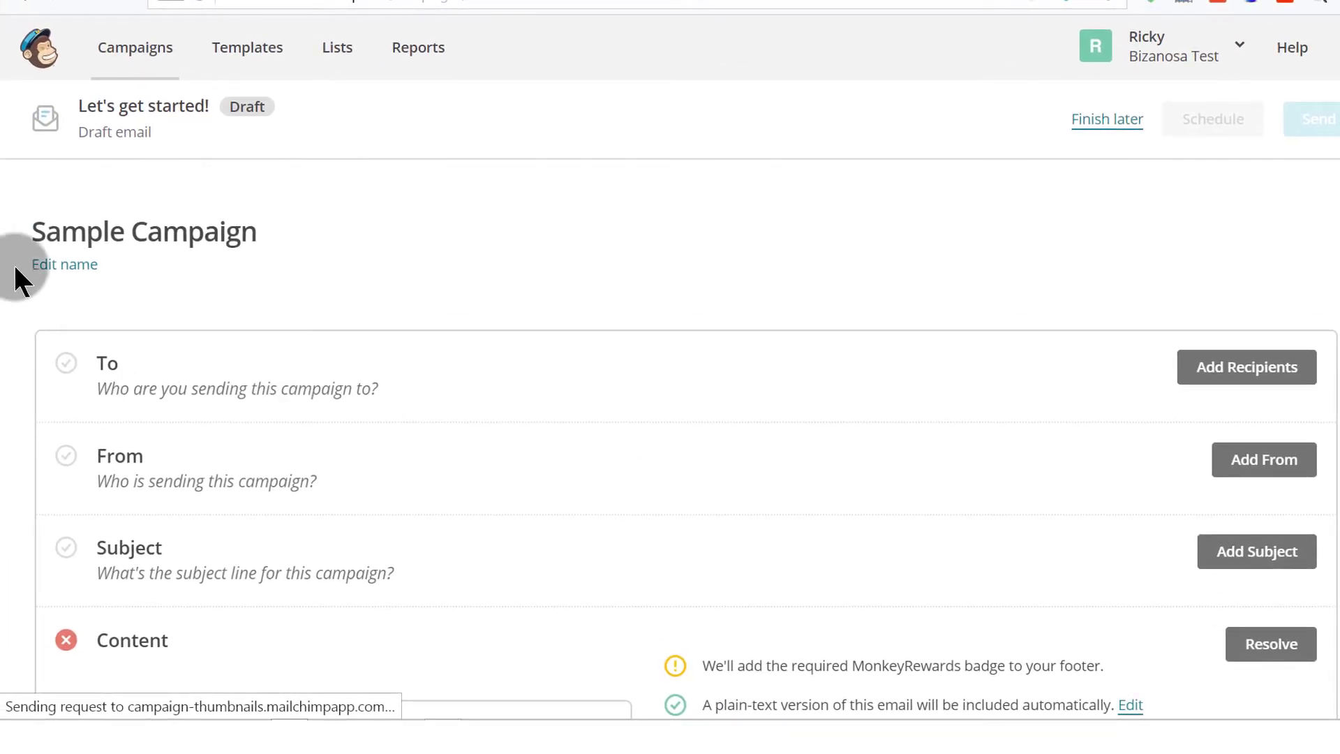
scroll(464, 404, down, 5)
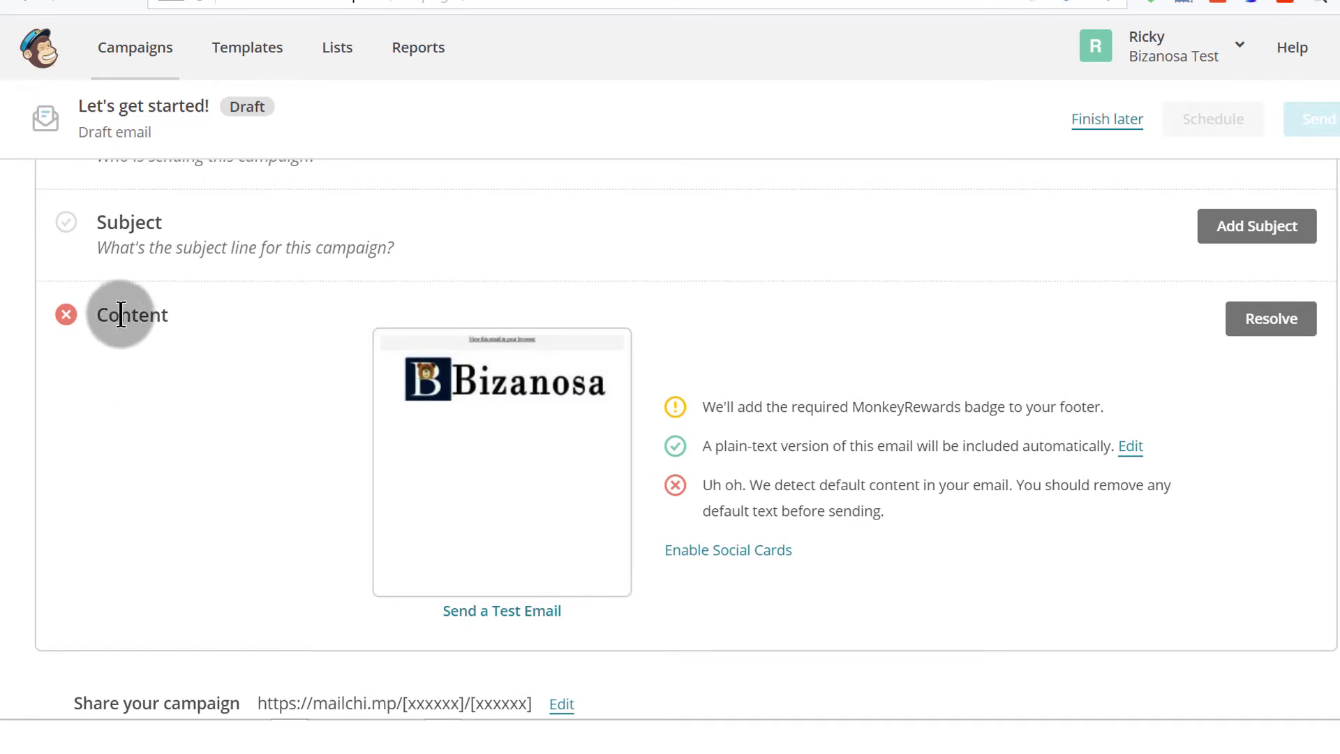
scroll(793, 421, down, 2)
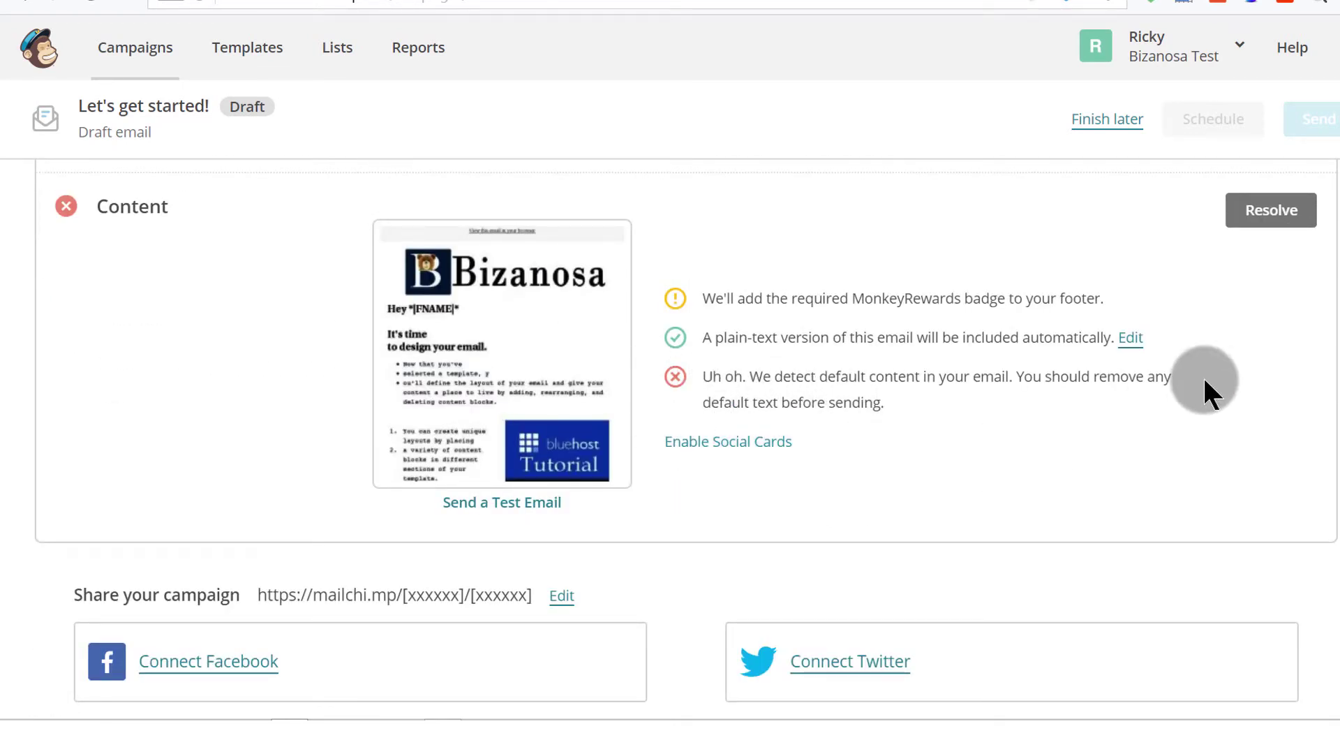
- Add a Boxed Text block beside the numbered list with three lines reading "Important Block for you", and save and close the design
click(1270, 213)
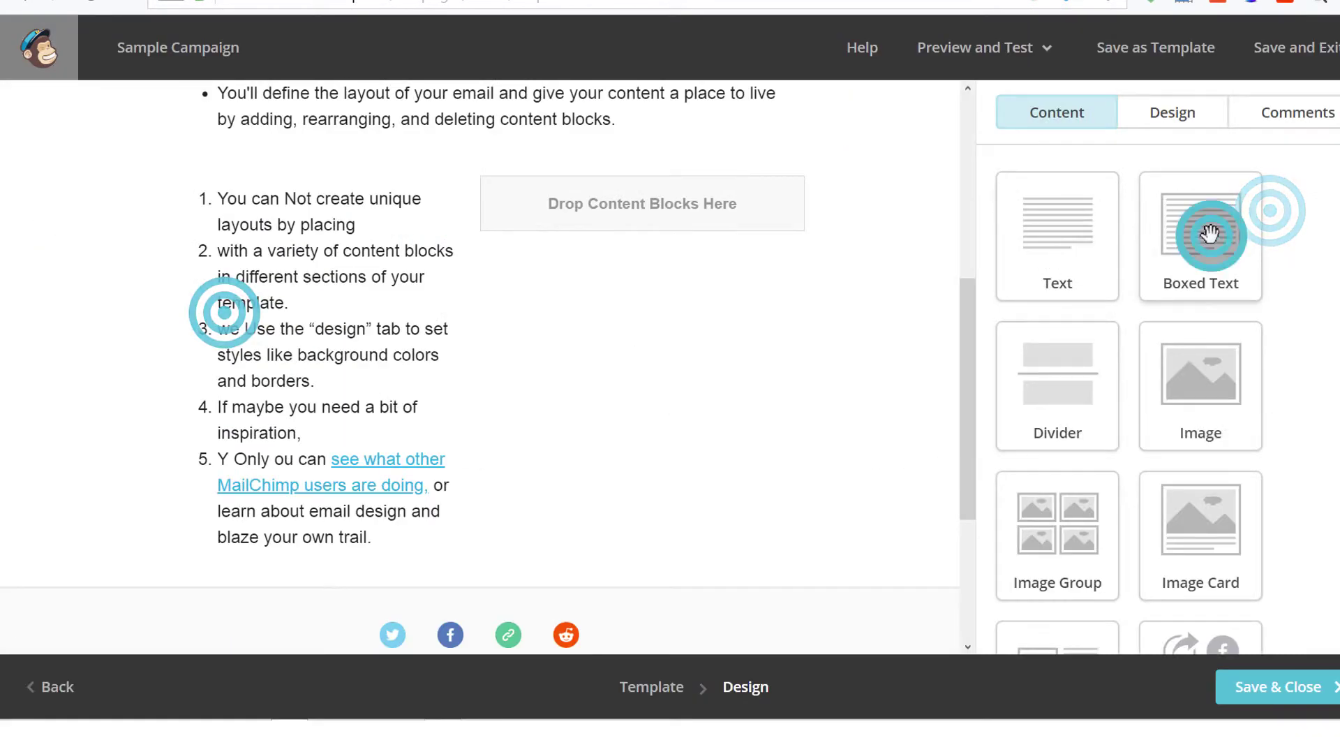
drag(1205, 230, 642, 203)
drag(992, 368, 1301, 389)
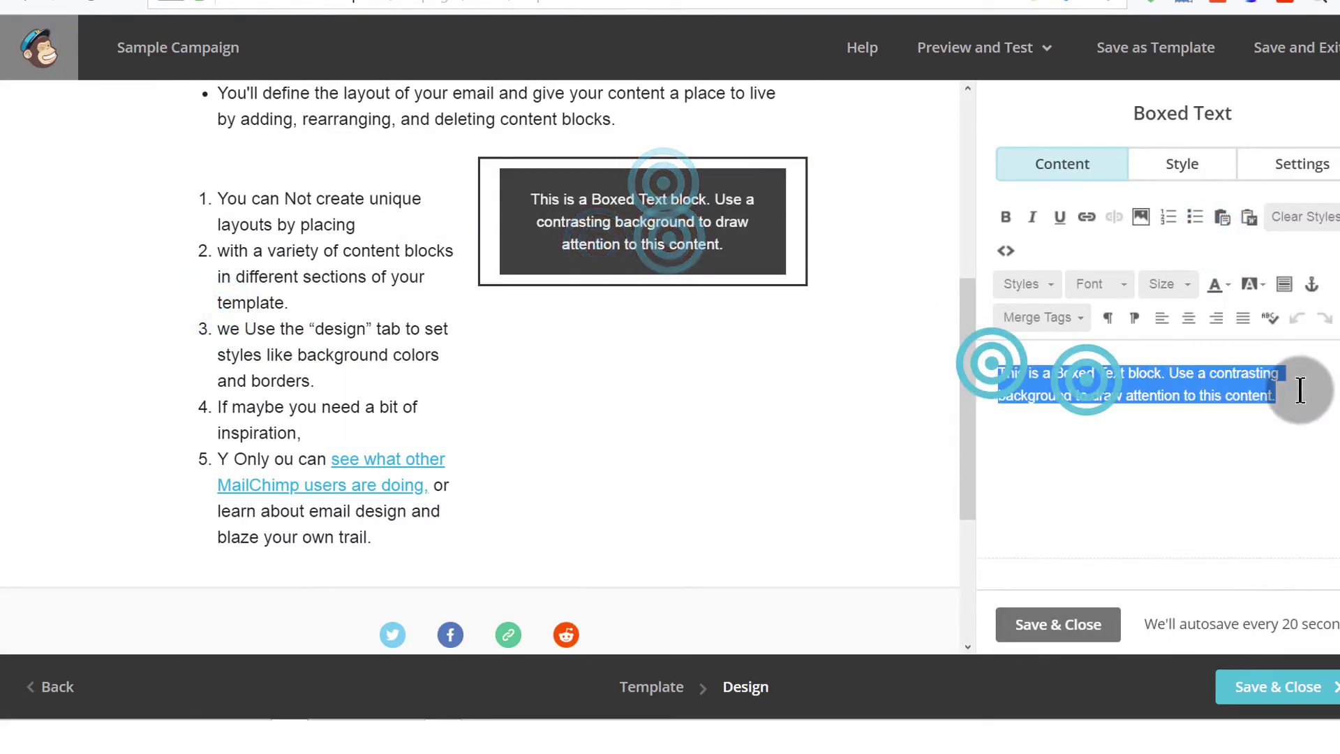
text(Important Block for you)
key(Return)
text(Important Block for you)
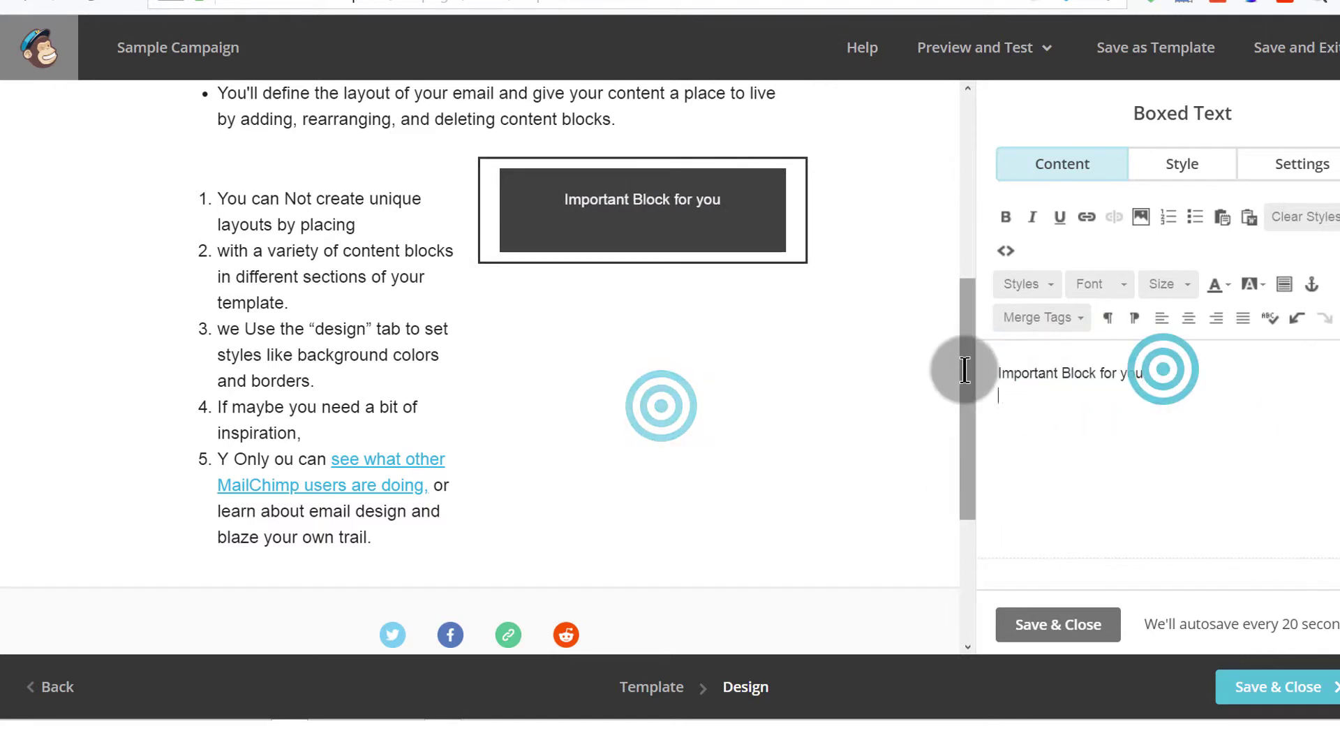
key(Return)
text(Important Block for you)
click(1058, 624)
click(1275, 686)
scroll(907, 488, down, 5)
- Replace the default text with "It's time for you to join the course." and new bullet and numbered items, and save and close the design
click(1265, 284)
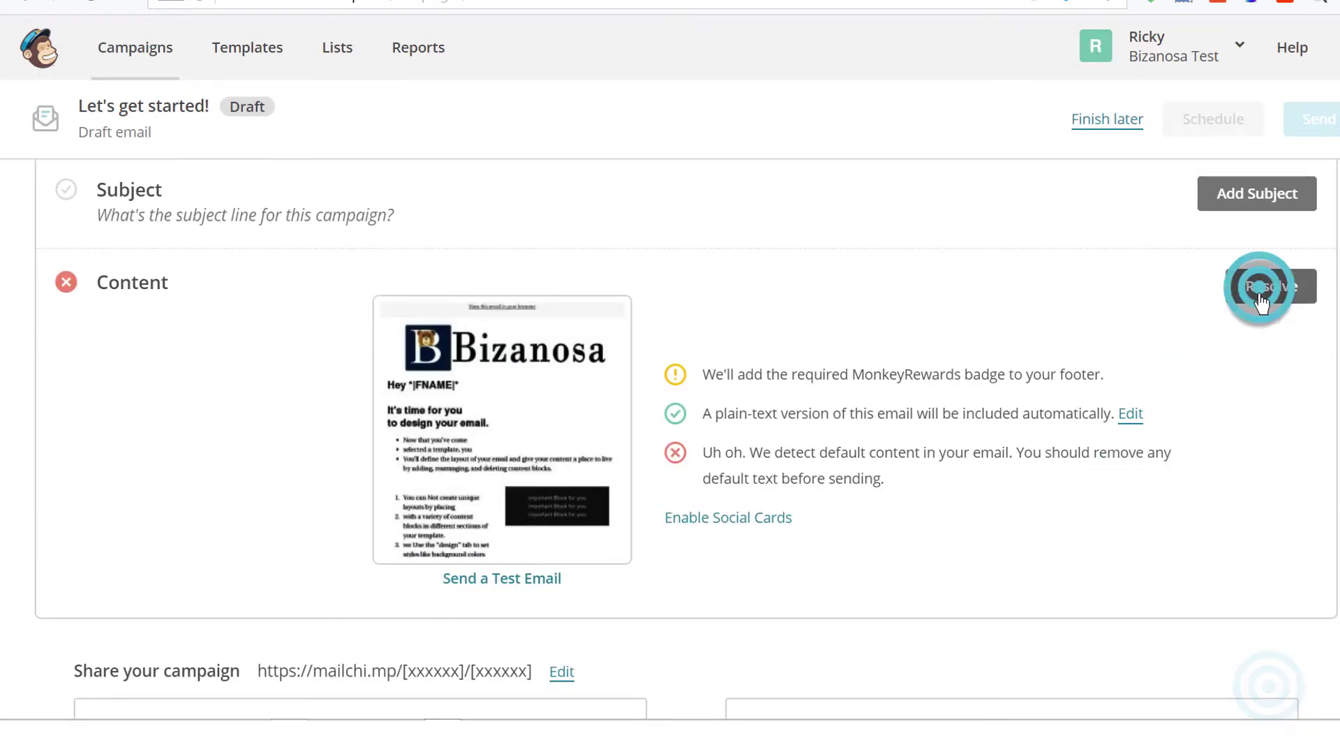
scroll(877, 428, down, 10)
click(776, 347)
click(469, 455)
scroll(812, 433, up, 15)
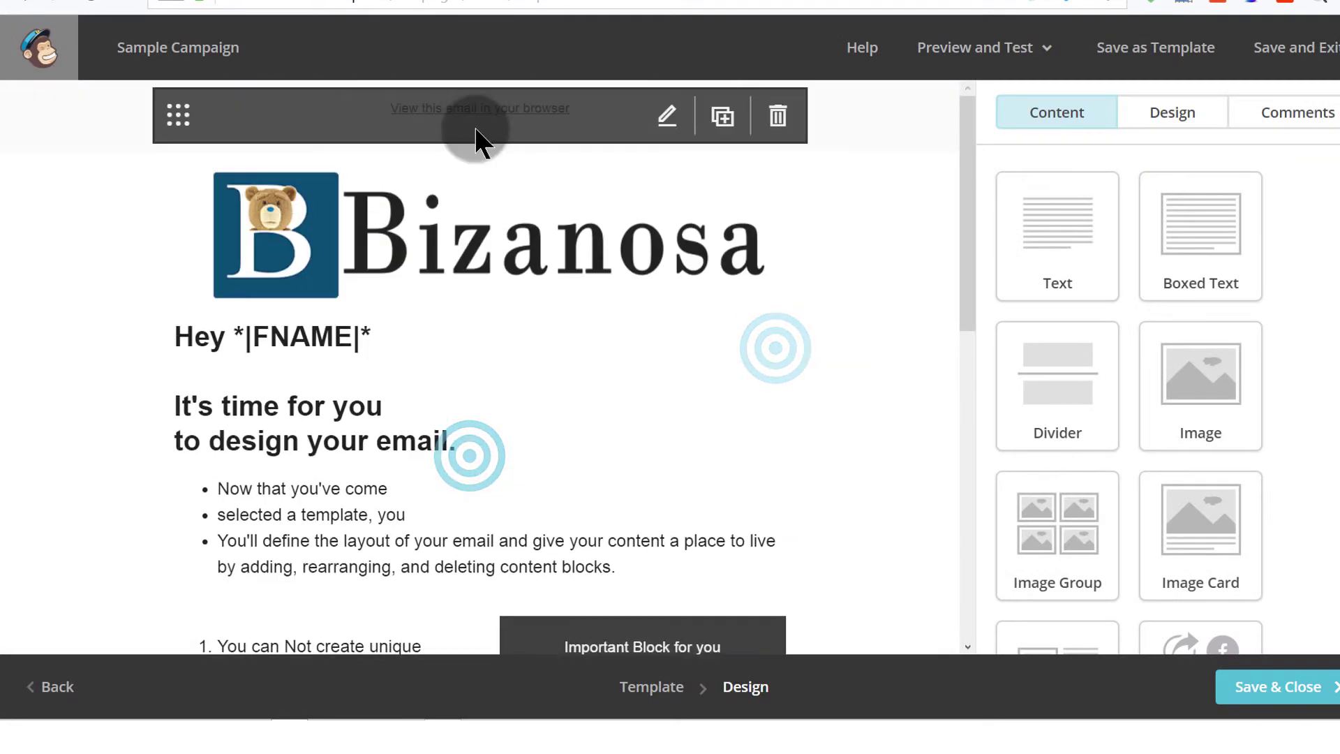
scroll(479, 132, down, 15)
click(1312, 690)
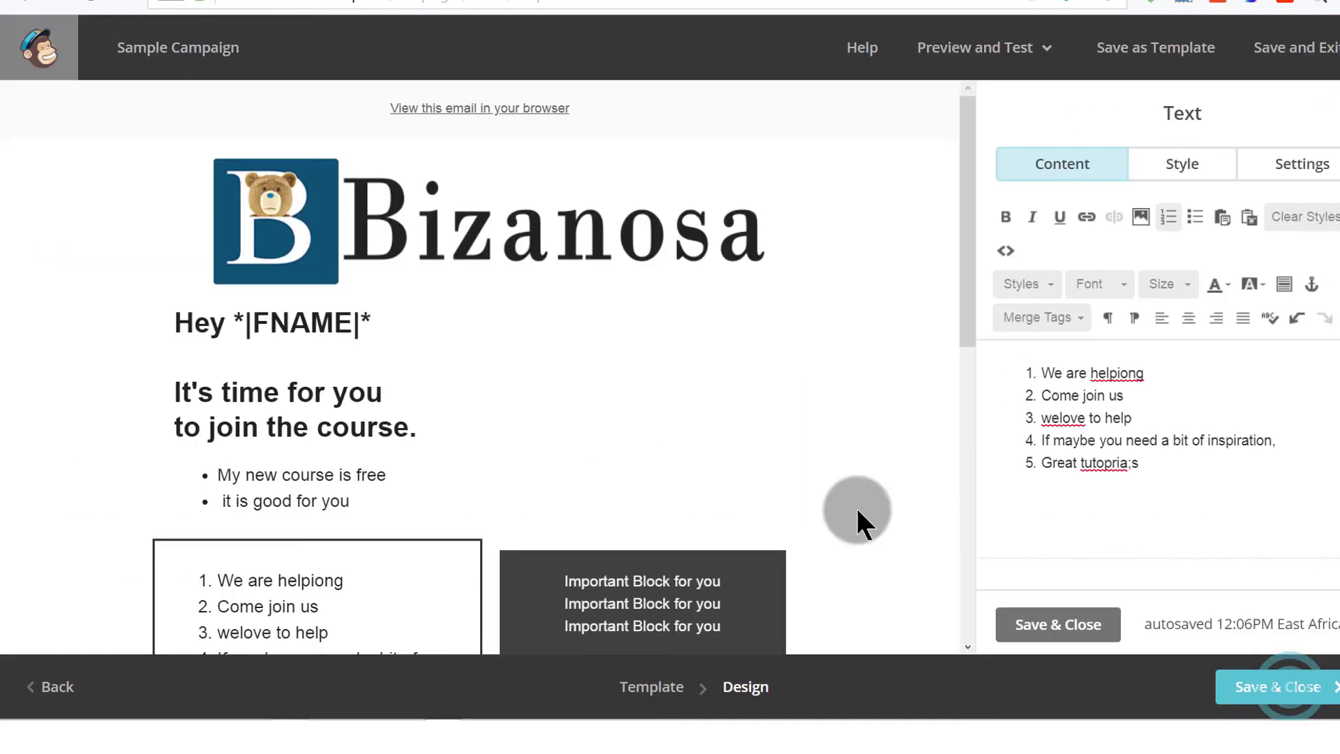
click(1312, 689)
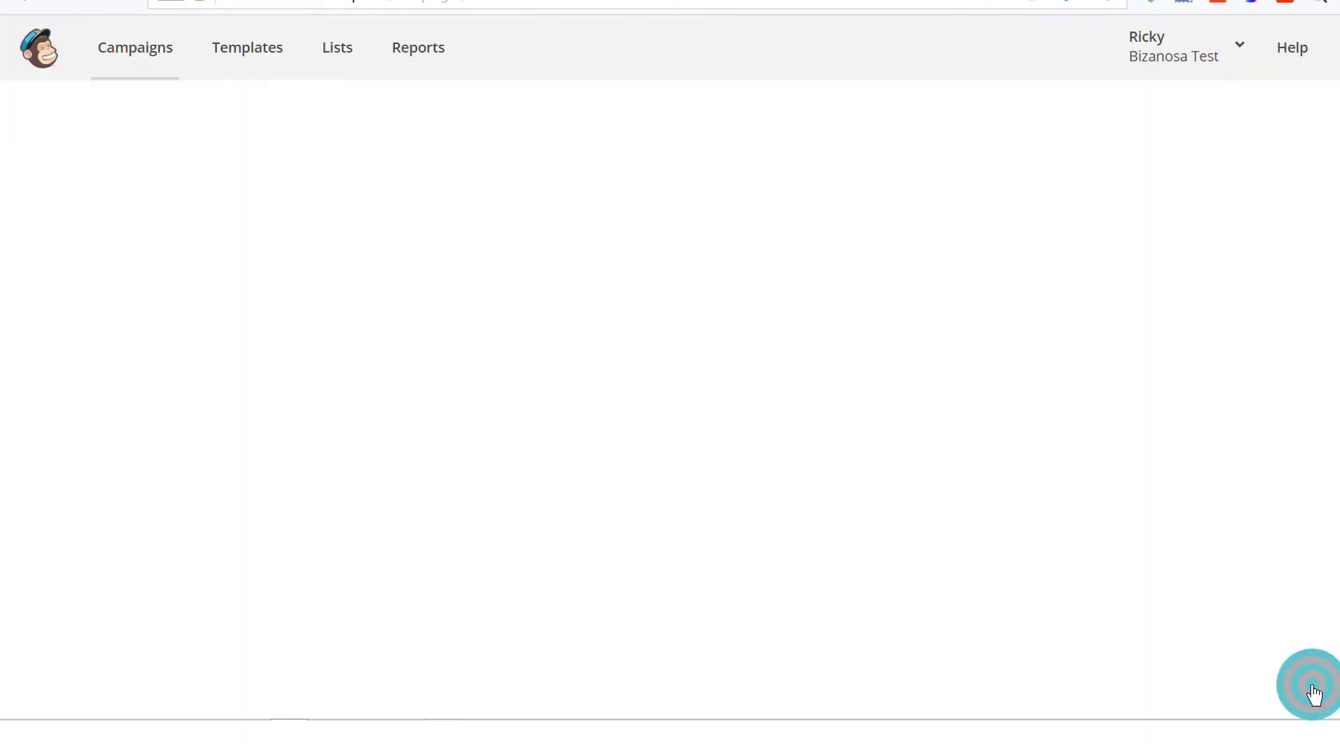
- Review the campaign's sections and set the recipients to the Bizanosa Test list
scroll(567, 564, down, 5)
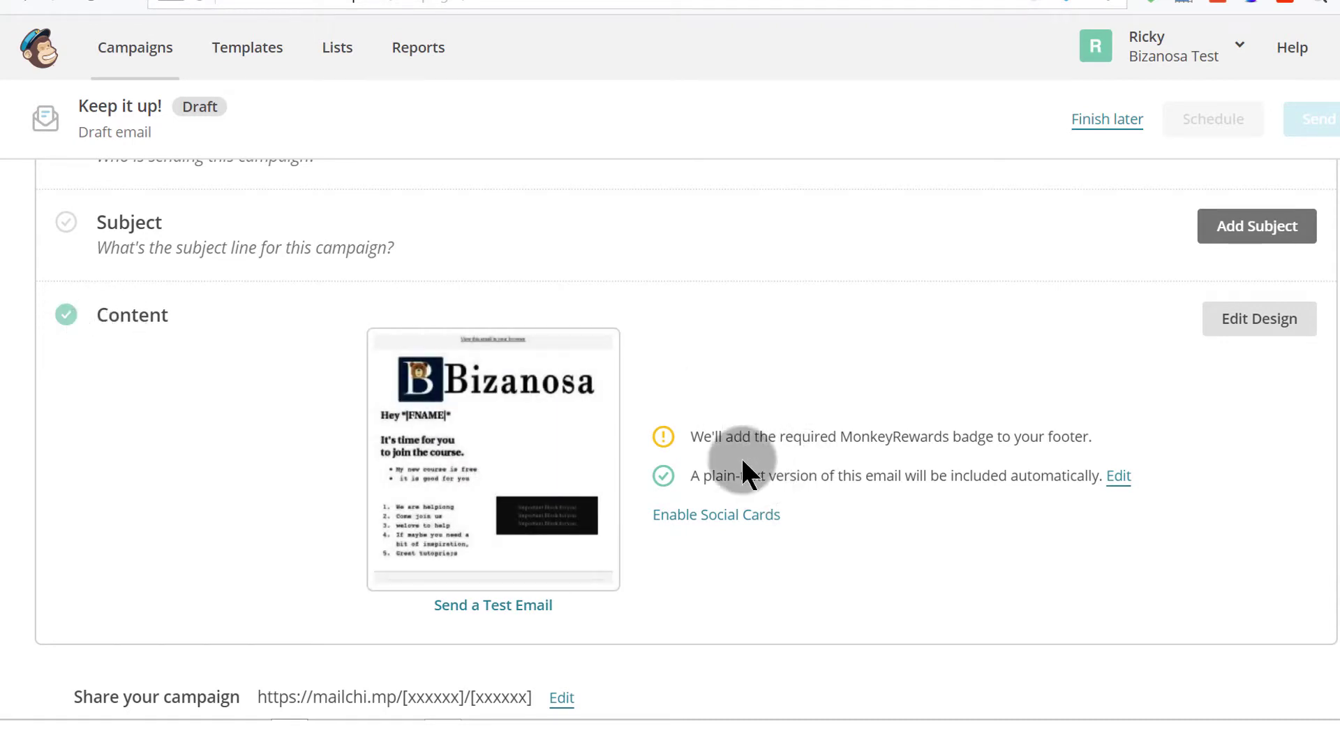
scroll(875, 460, down, 6)
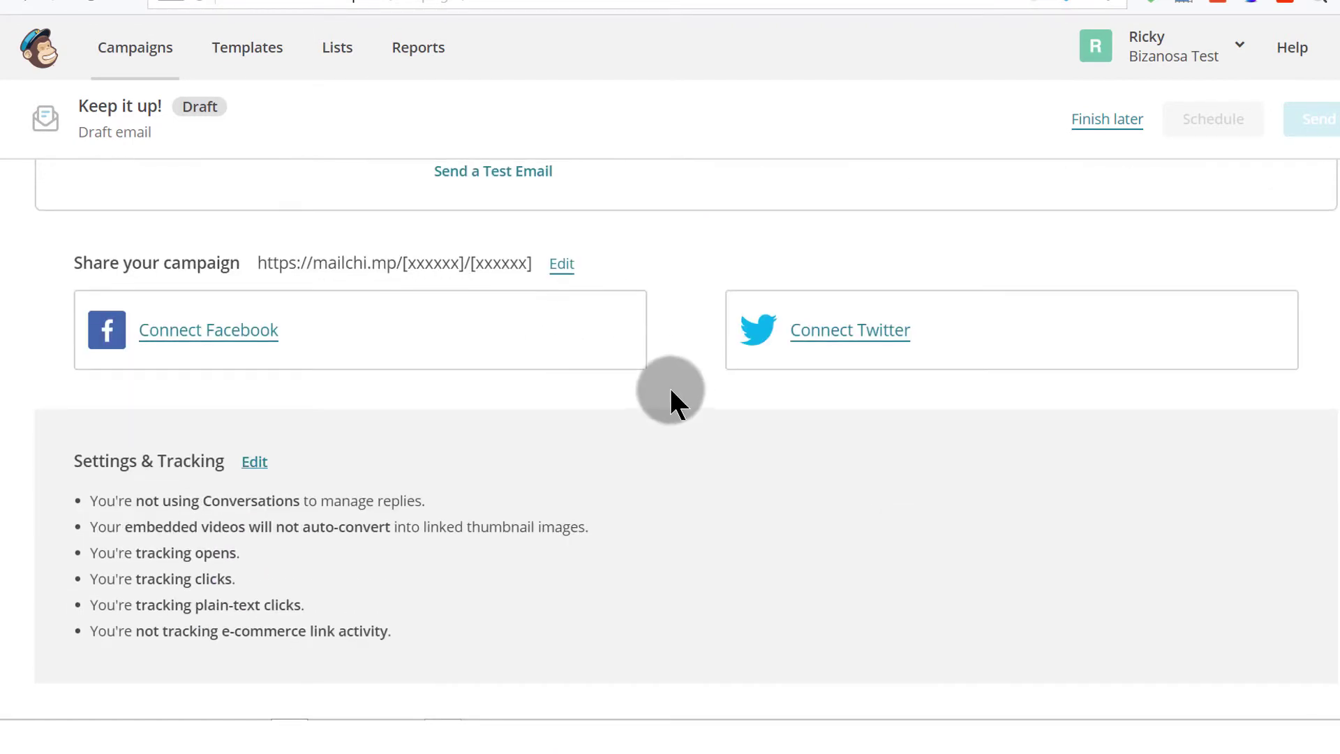
scroll(669, 389, up, 8)
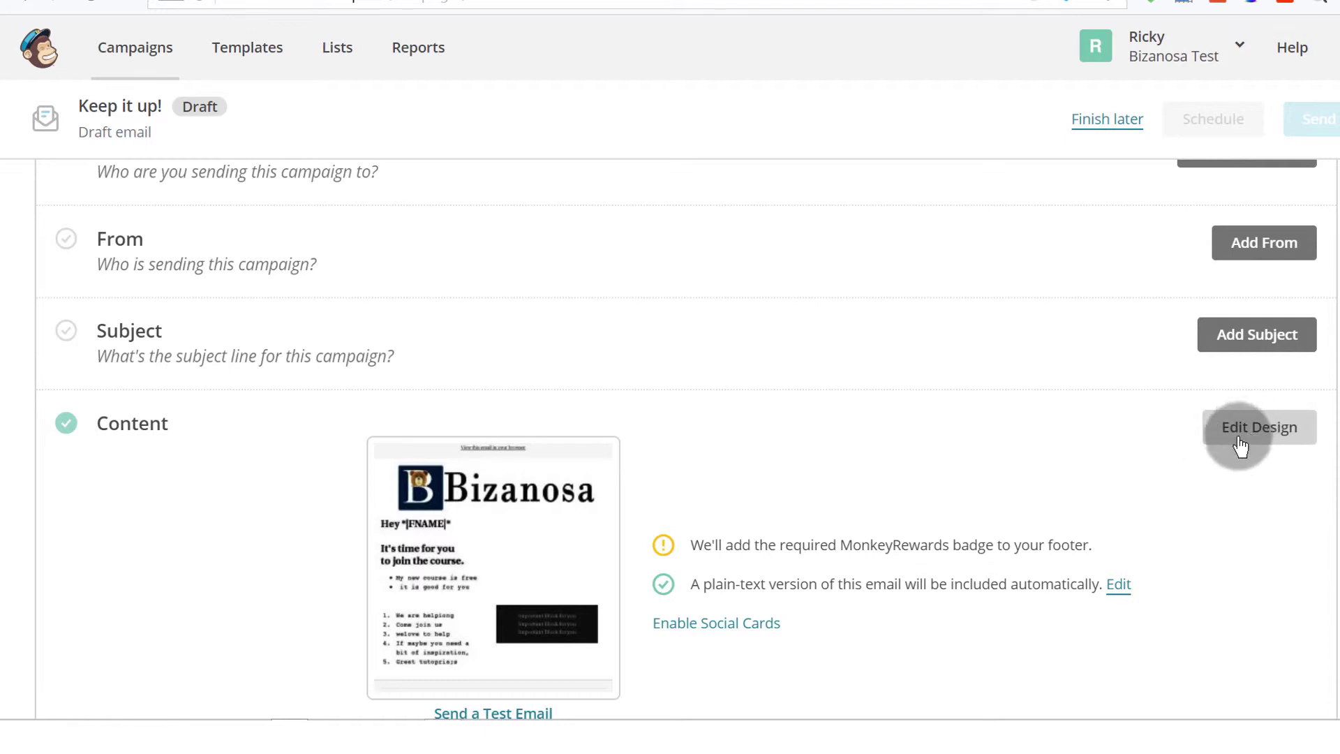
scroll(1047, 412, up, 3)
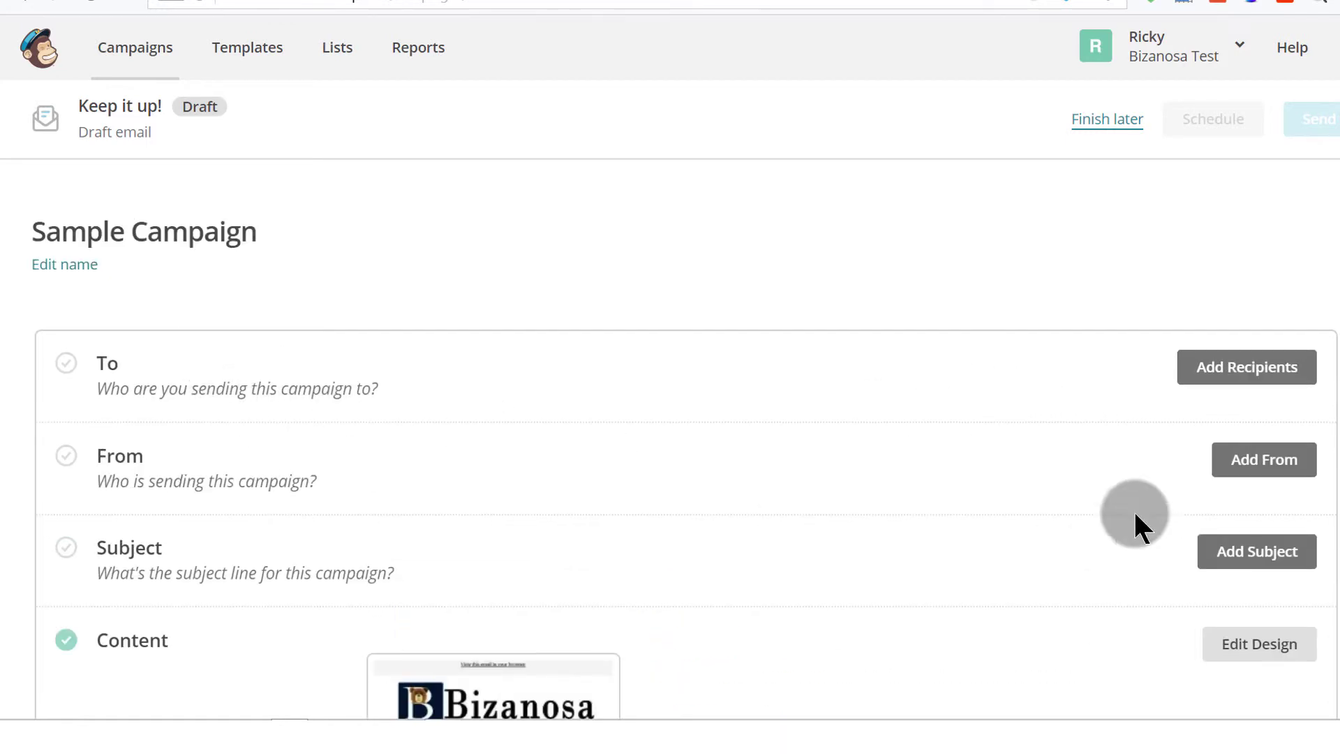
click(1241, 368)
scroll(369, 495, down, 2)
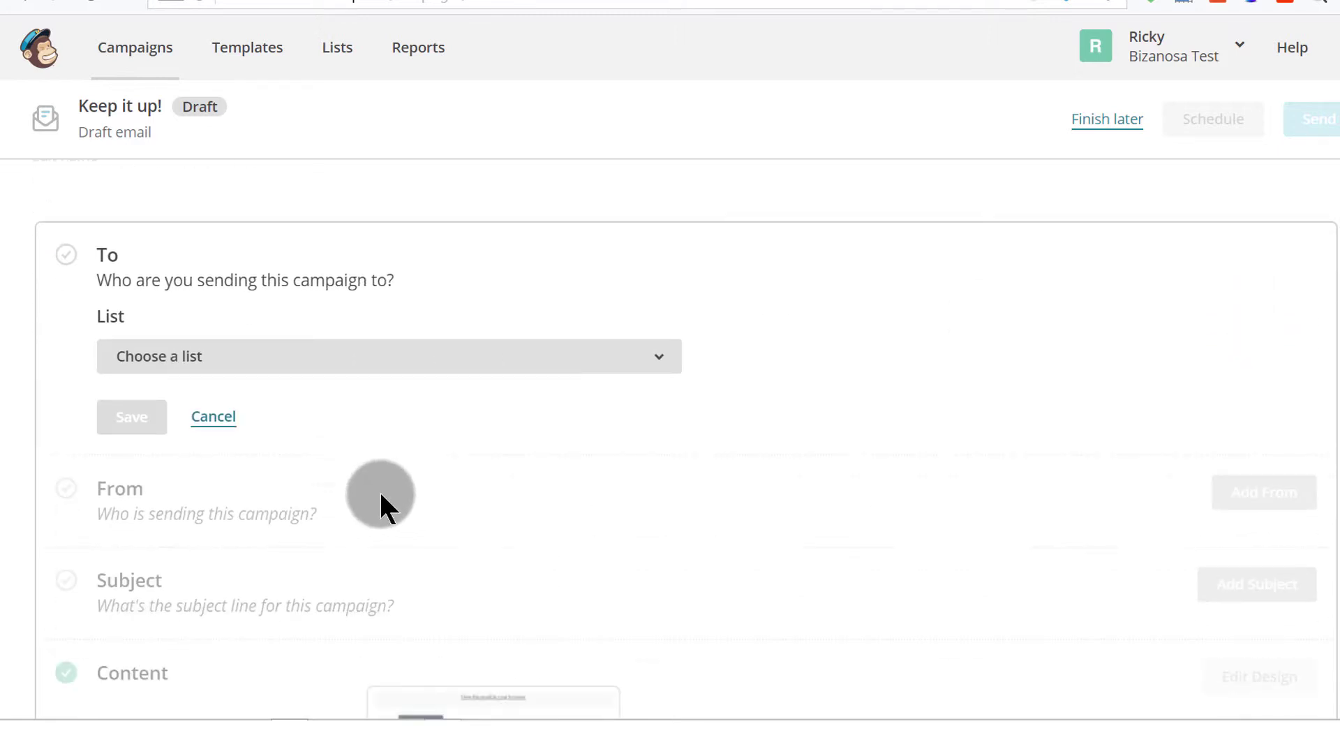
click(265, 356)
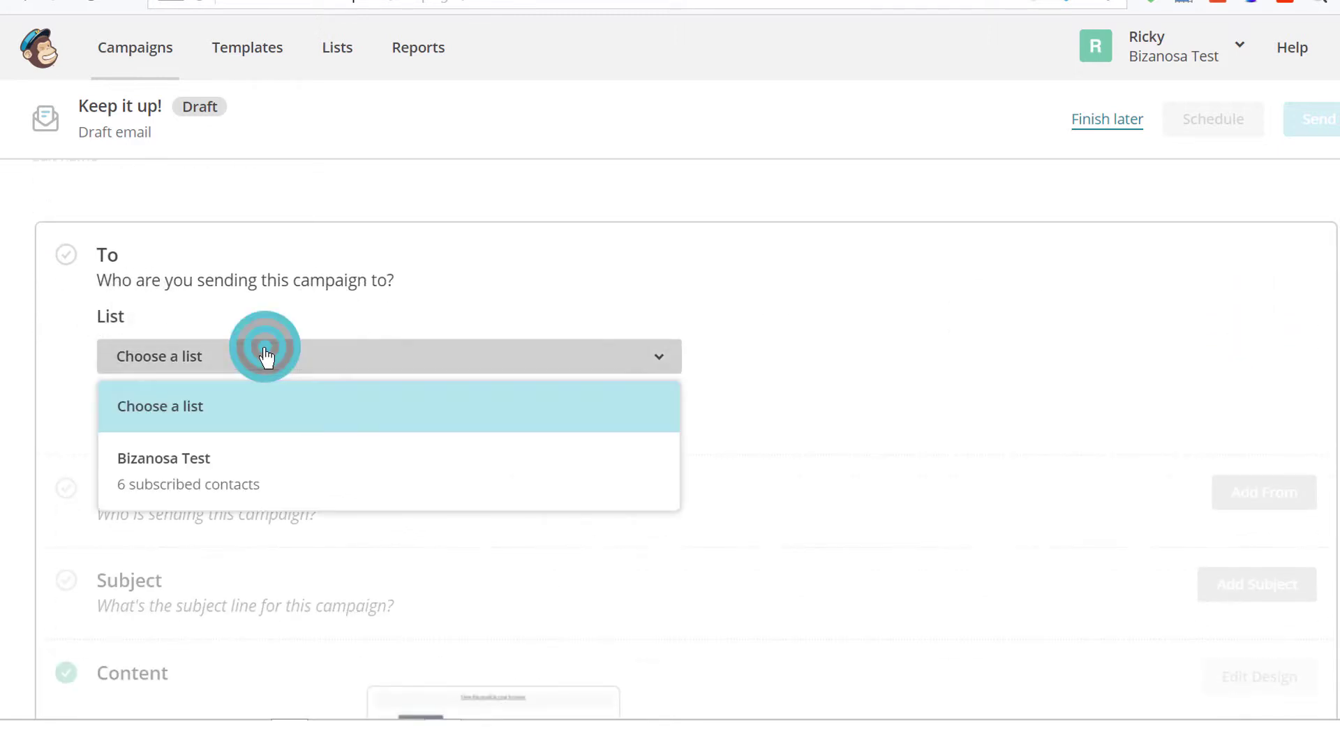
click(182, 471)
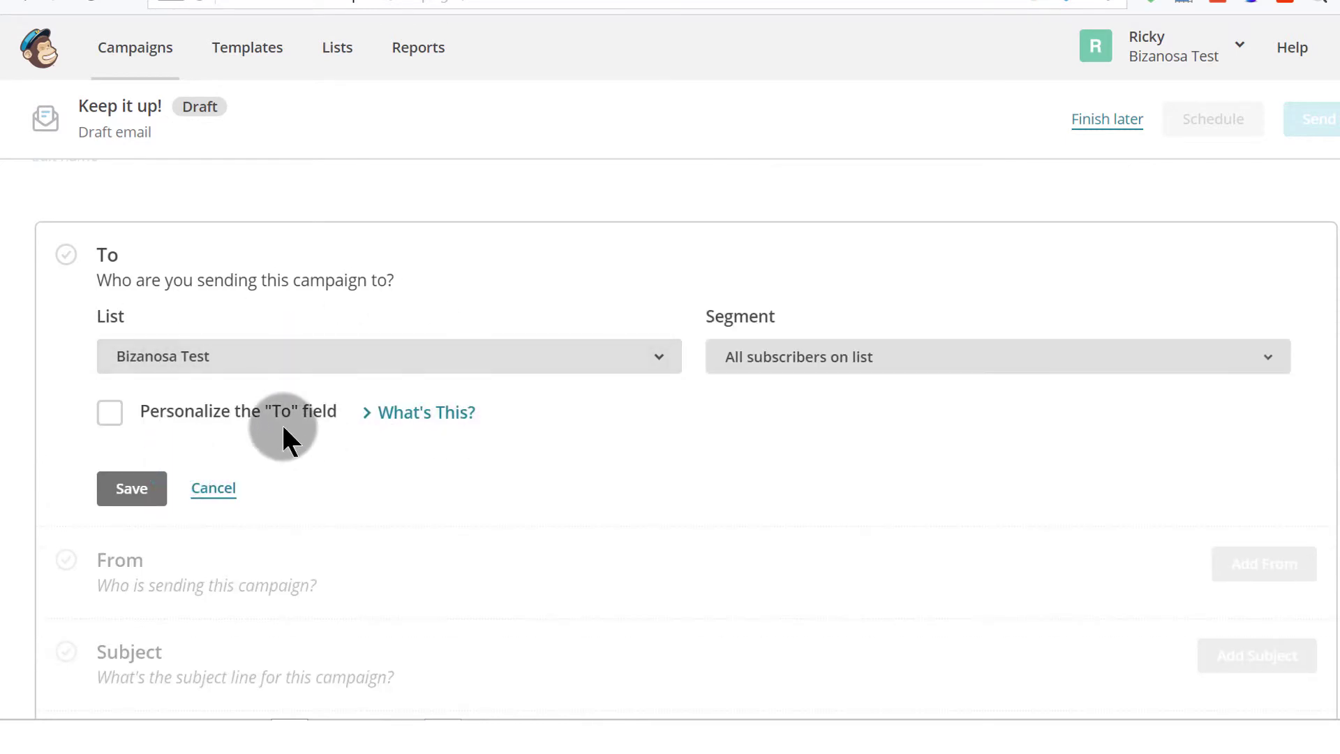
- Look at the merge tag choices for personalizing the "To" field, and turn personalization off
click(111, 414)
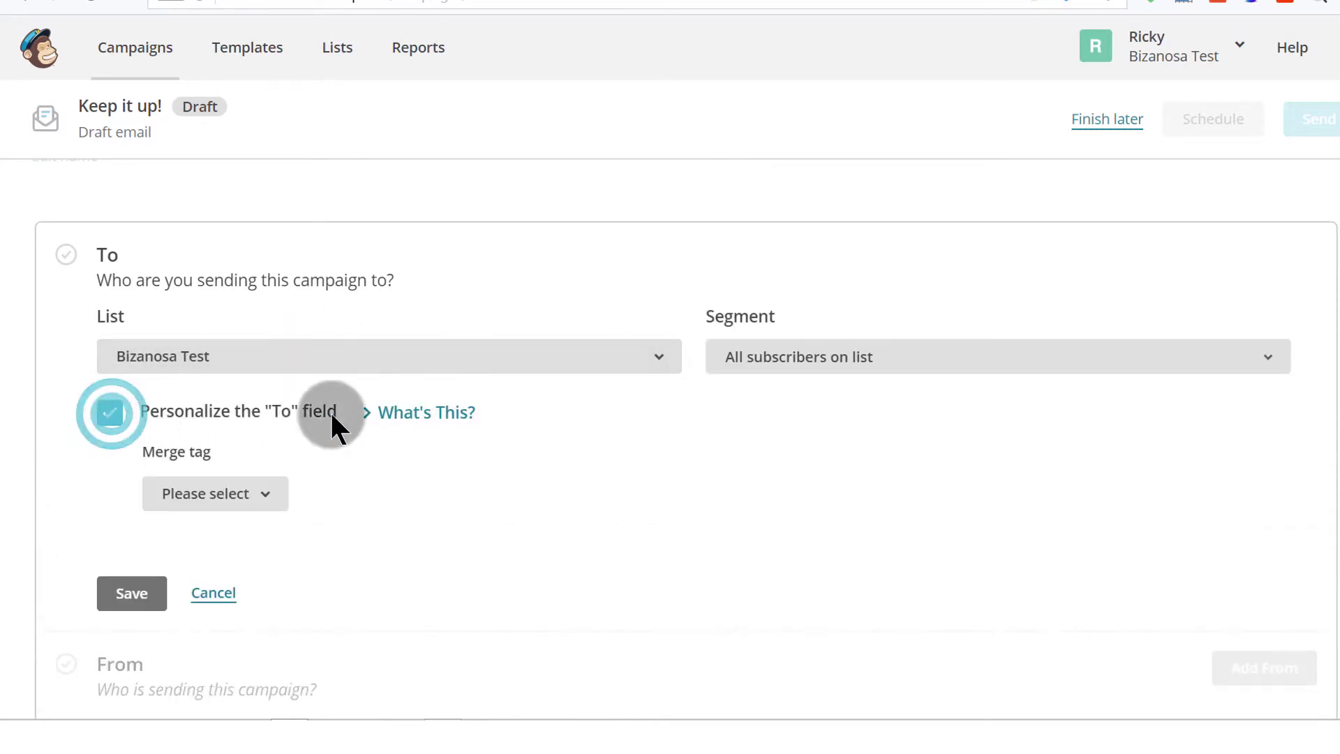
scroll(275, 460, down, 2)
click(270, 384)
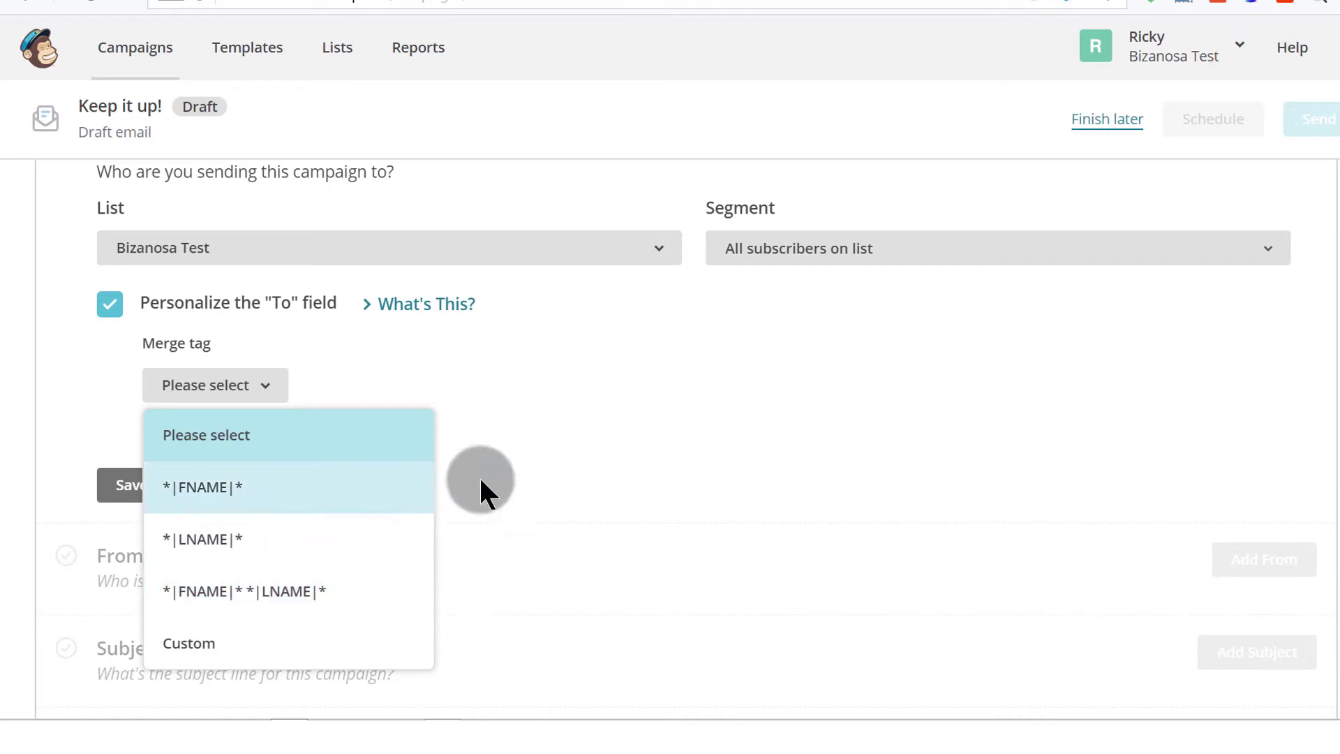
click(315, 417)
click(111, 308)
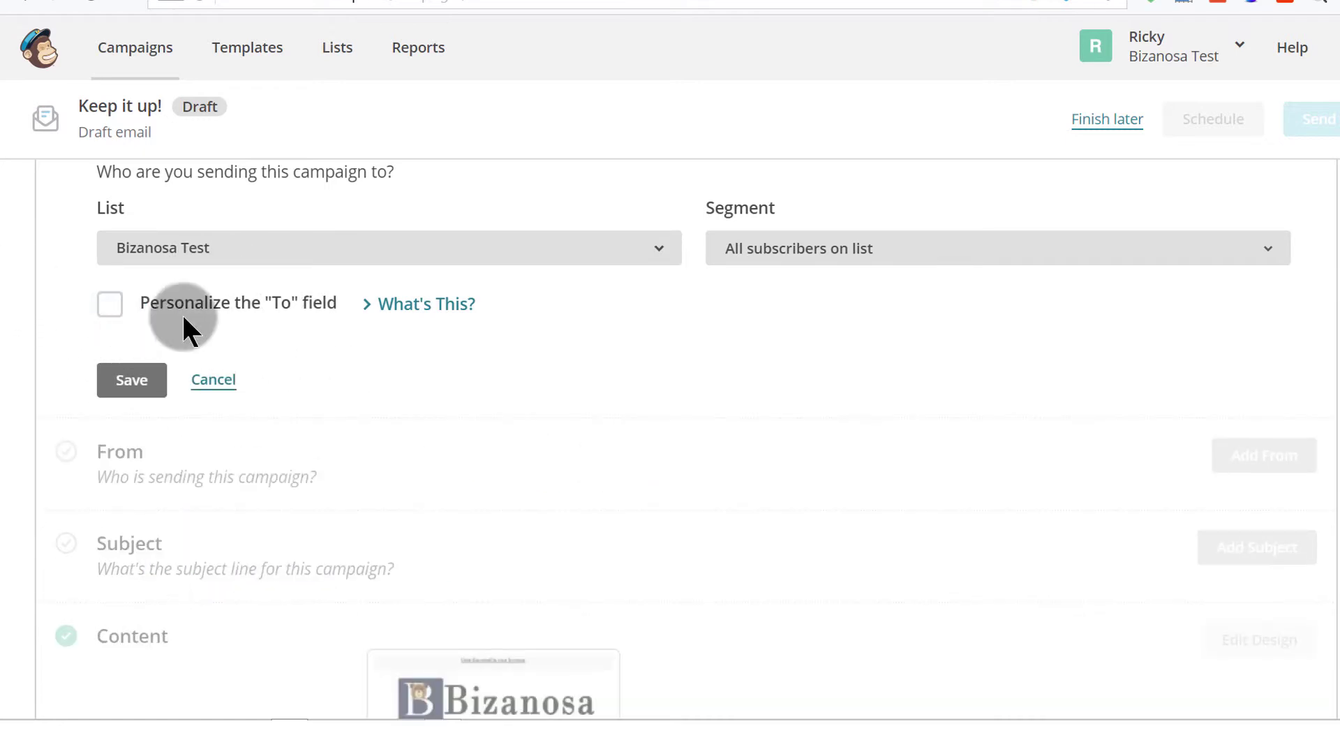
- Try the Home Users segment for the recipients, and switch the segment to Group or new segment
click(875, 247)
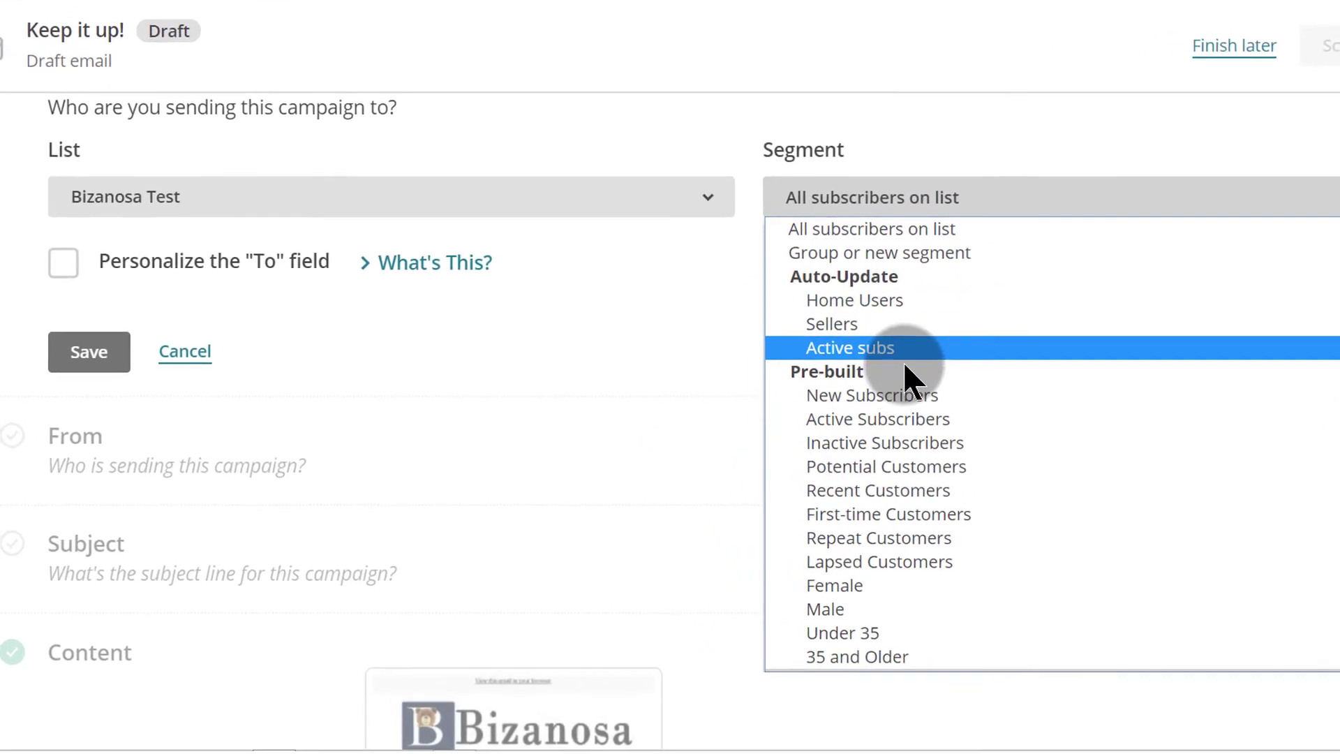
click(849, 298)
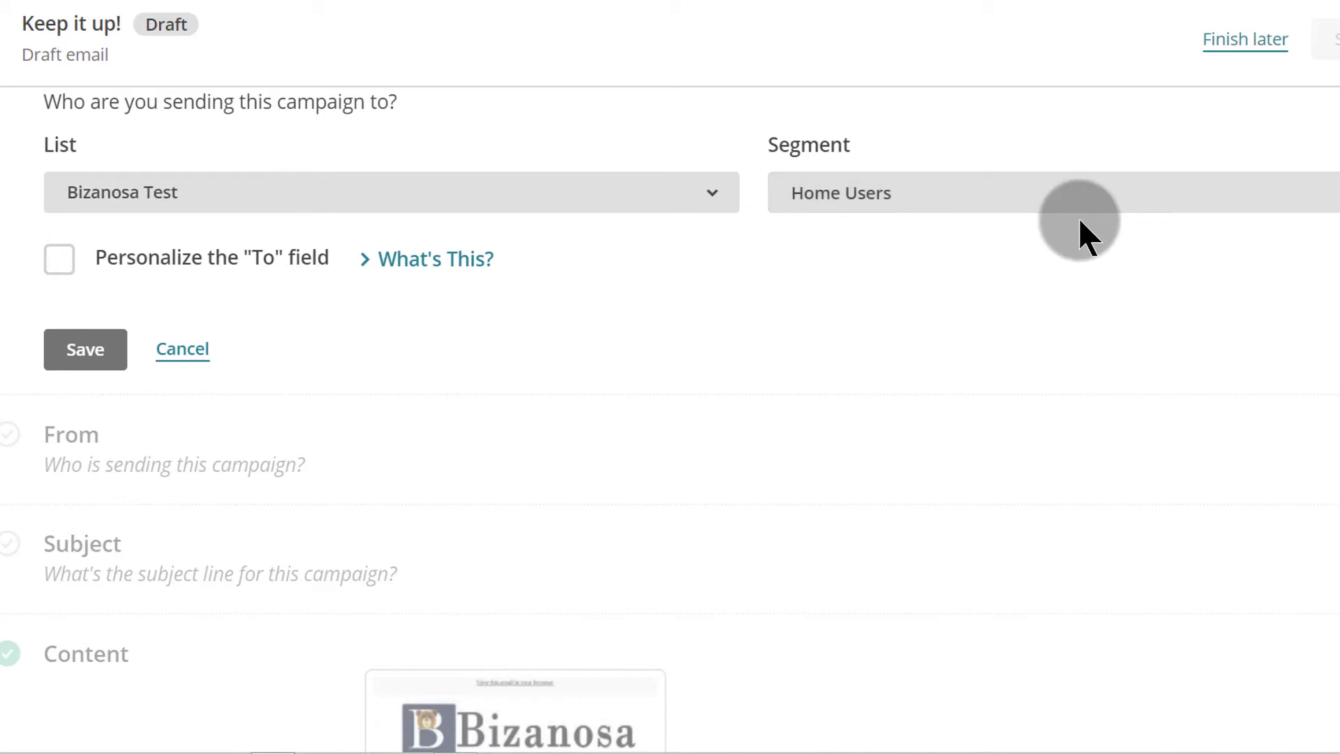
click(904, 196)
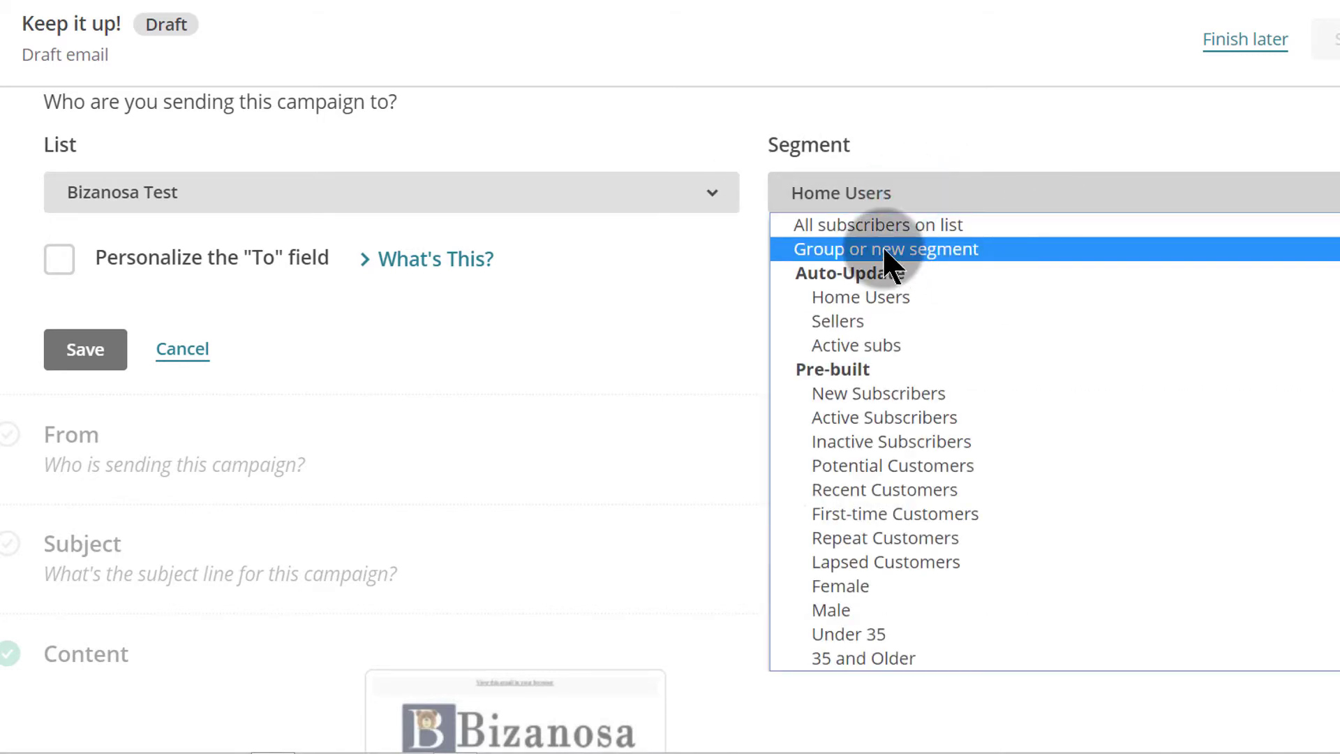
click(838, 249)
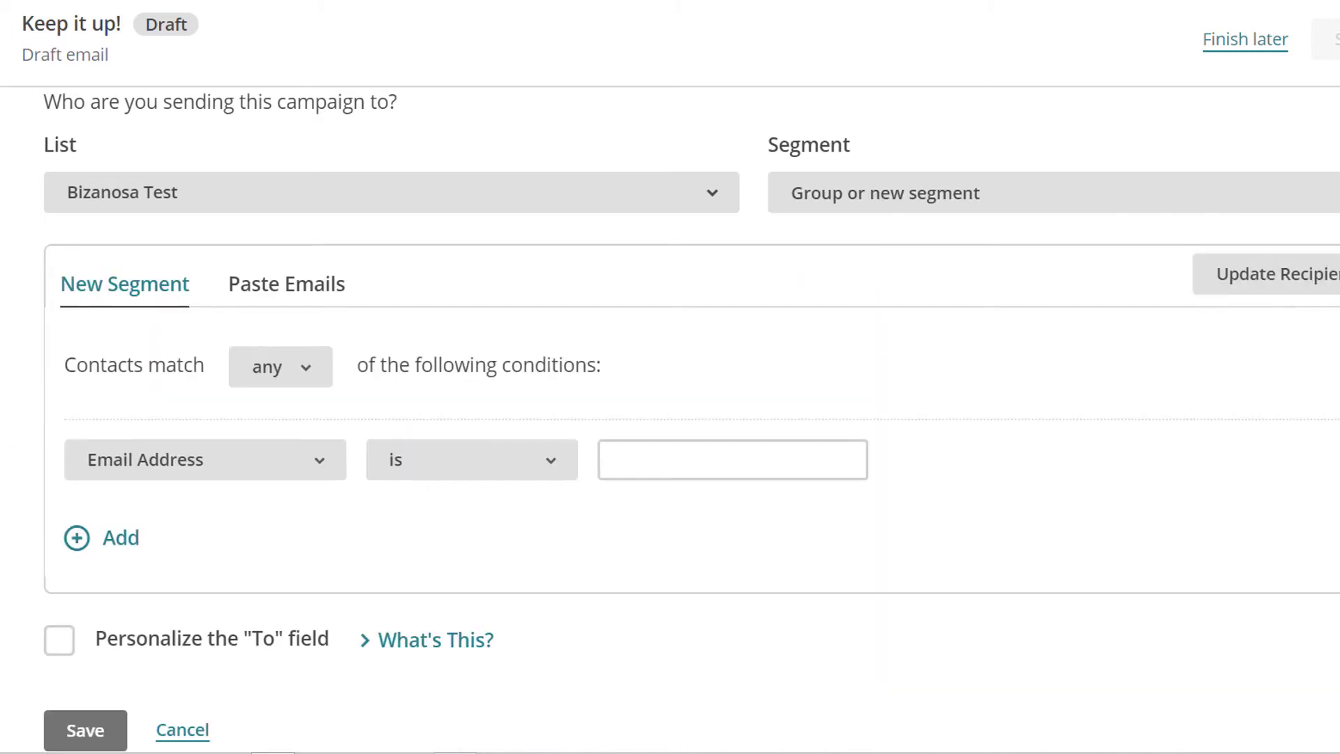
click(857, 199)
click(860, 244)
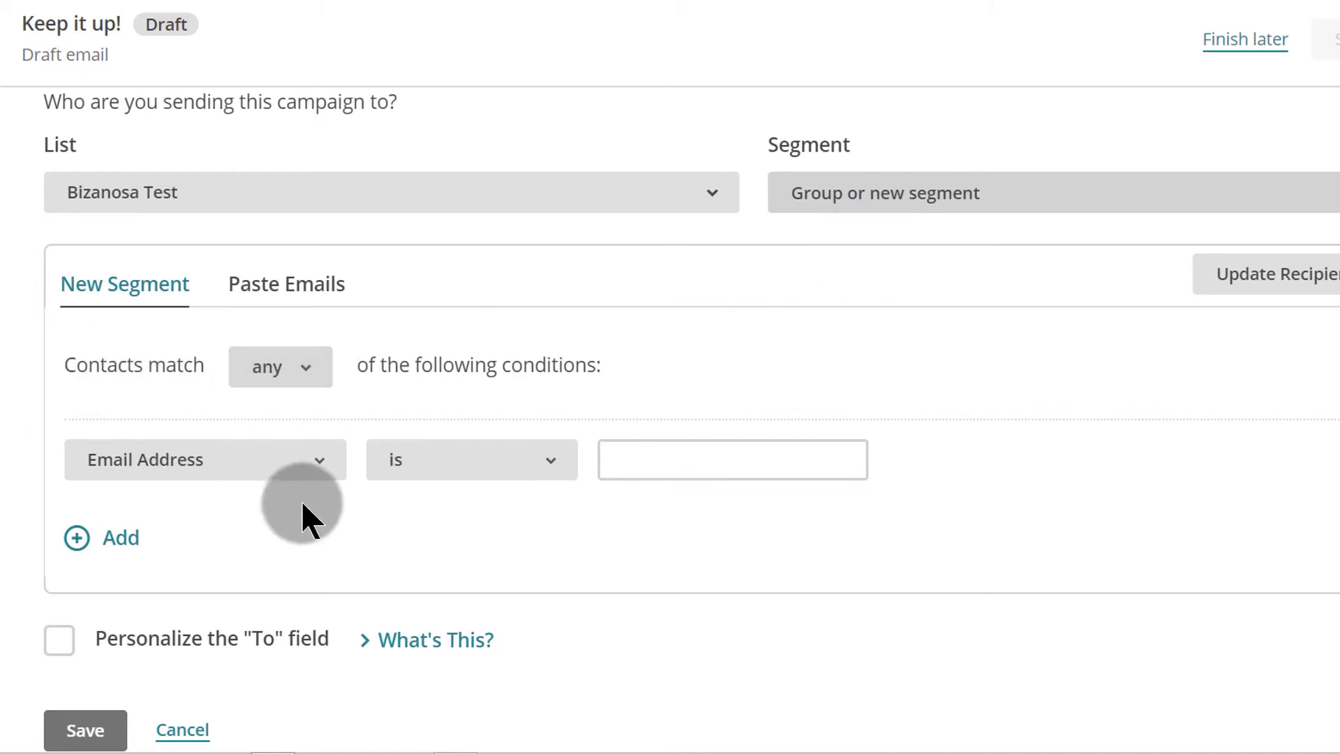
- Set the new segment's condition to Interest in the Product, one of, trying Home Use and To Sell
click(291, 465)
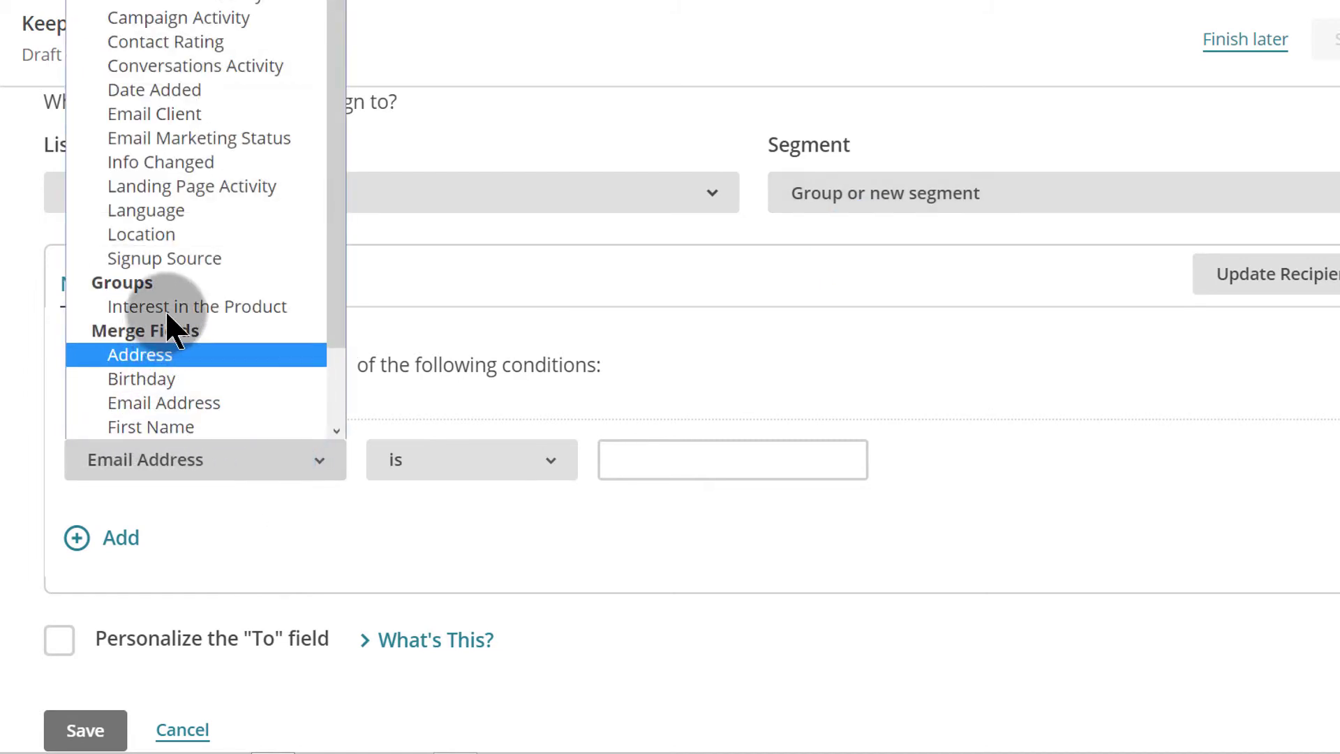
click(166, 300)
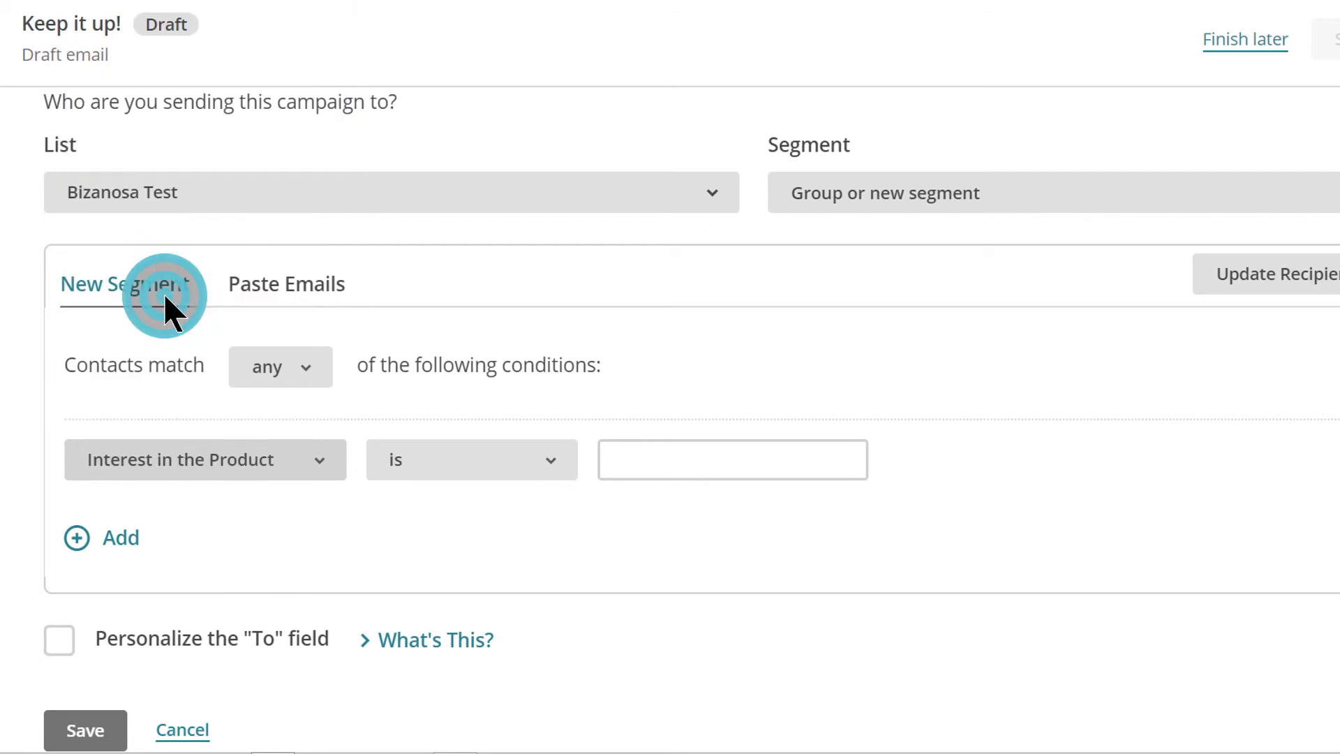
scroll(910, 493, down, 2)
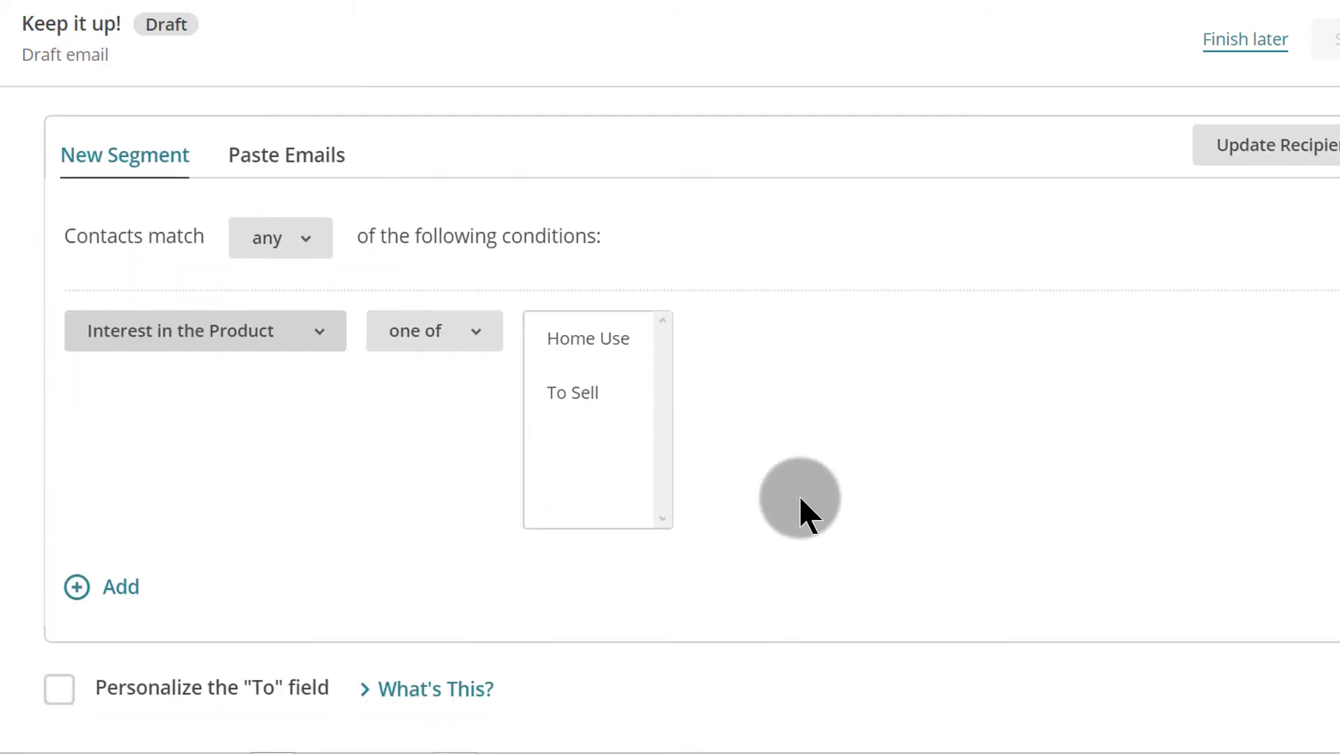
click(598, 348)
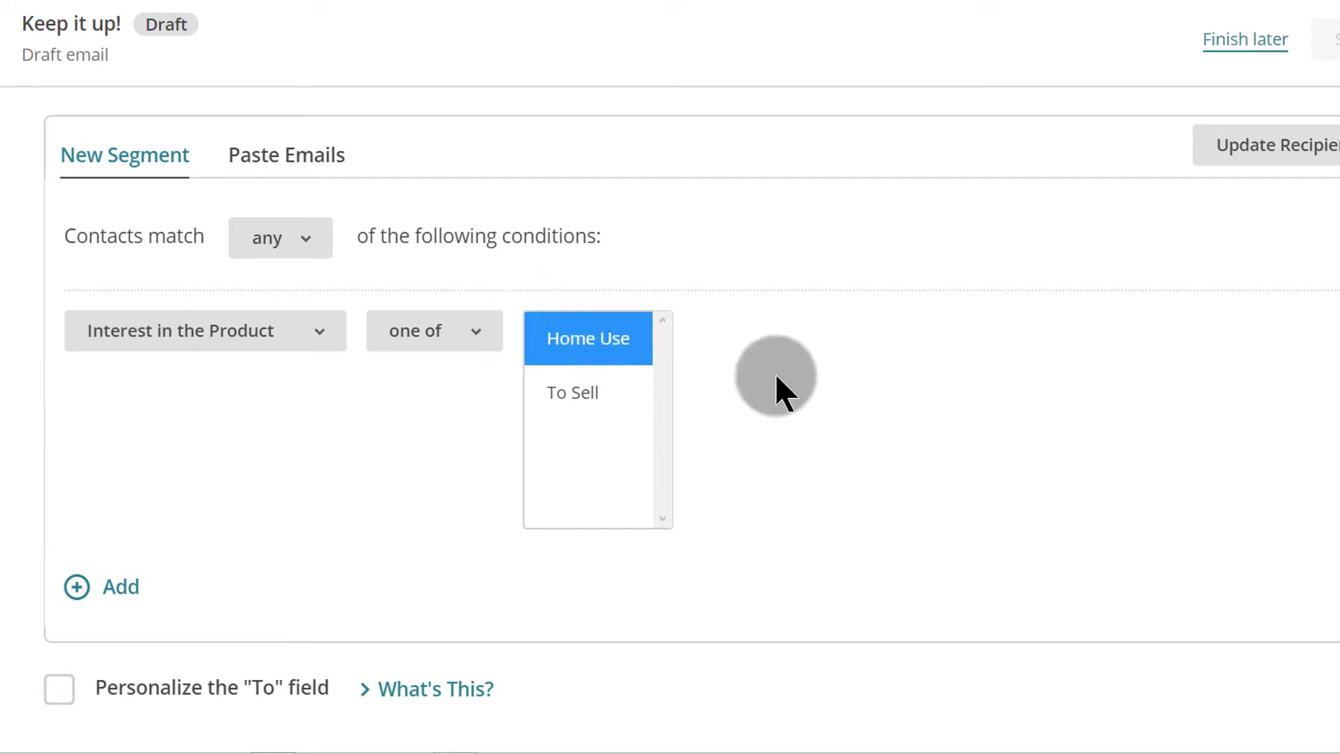
click(584, 395)
click(911, 440)
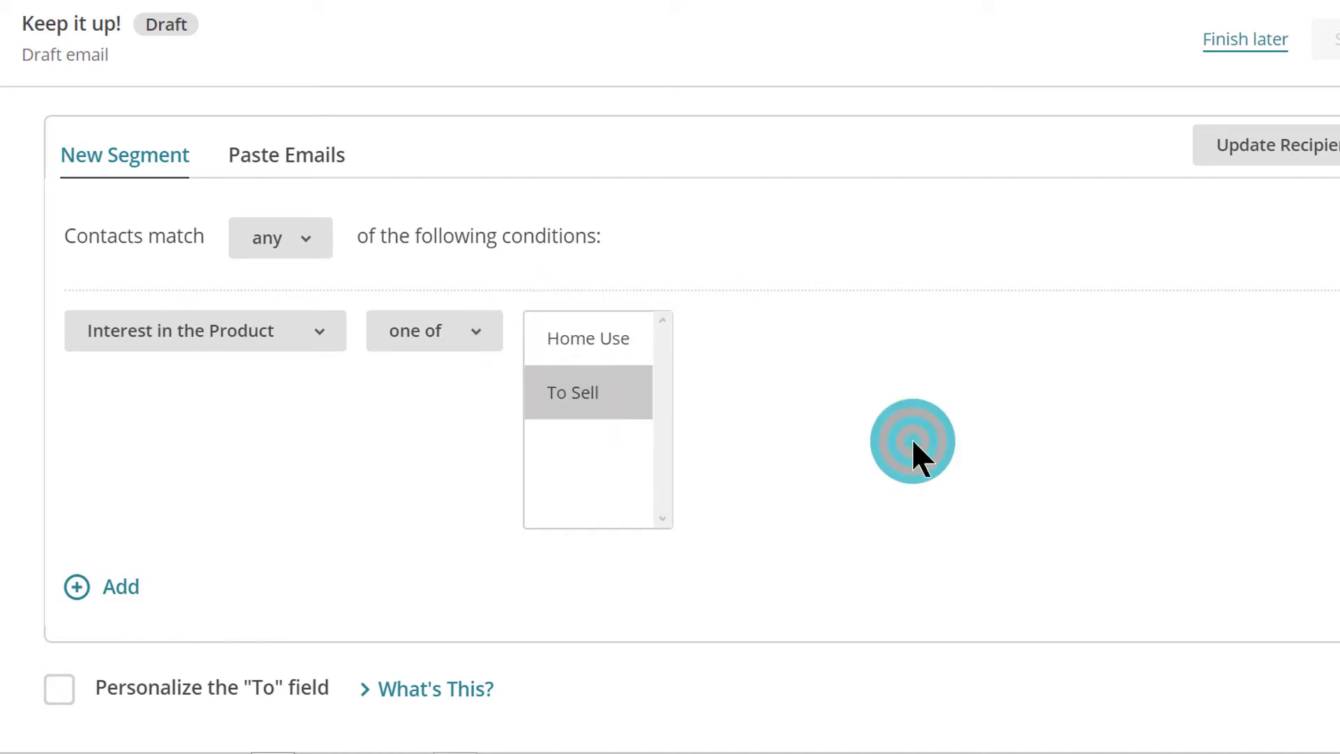
- Set the recipient segment to All subscribers on list
scroll(628, 436, up, 6)
scroll(956, 526, down, 4)
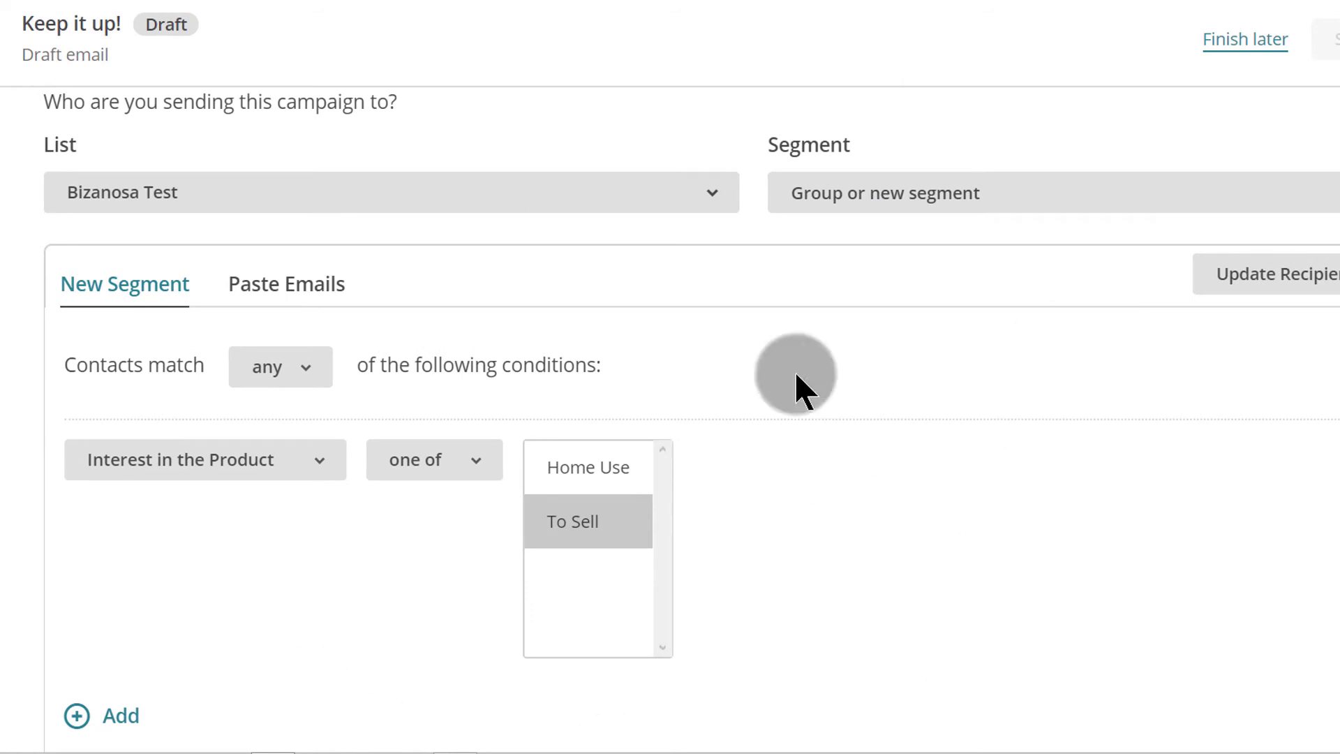
scroll(872, 482, up, 4)
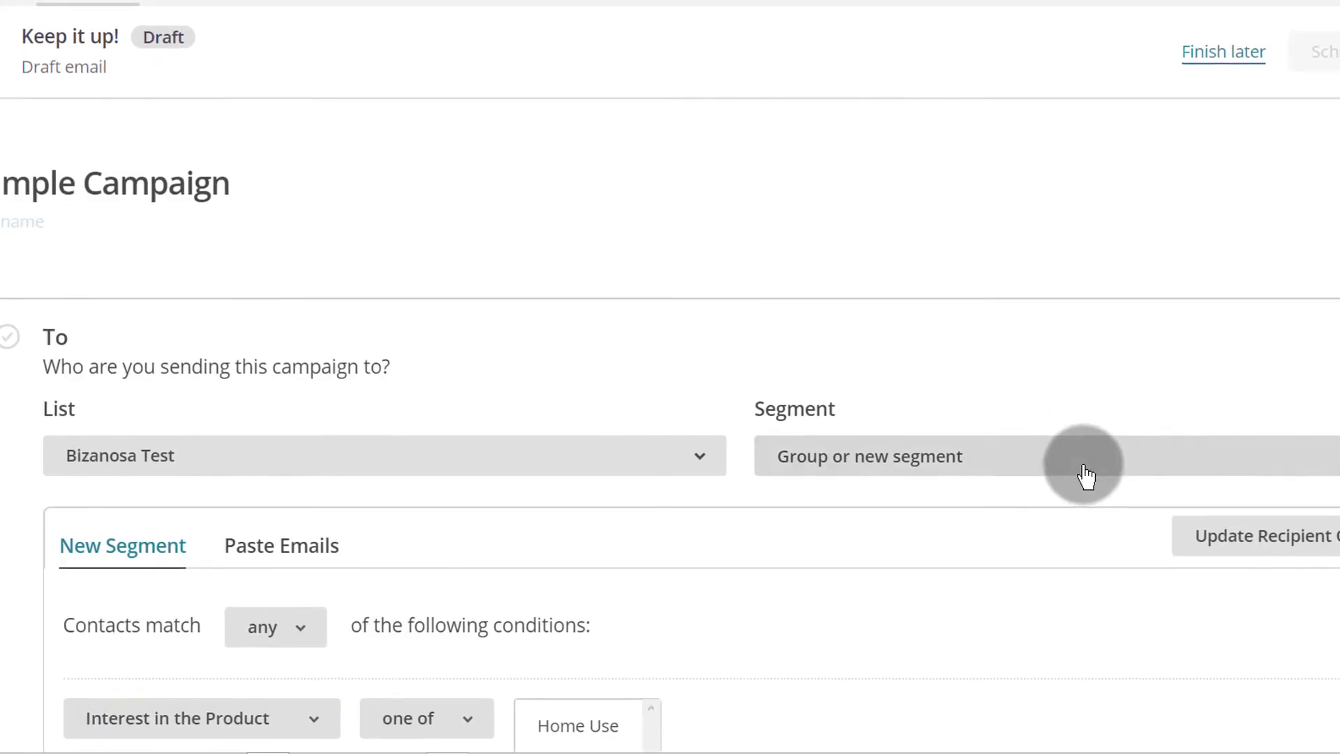
click(1086, 477)
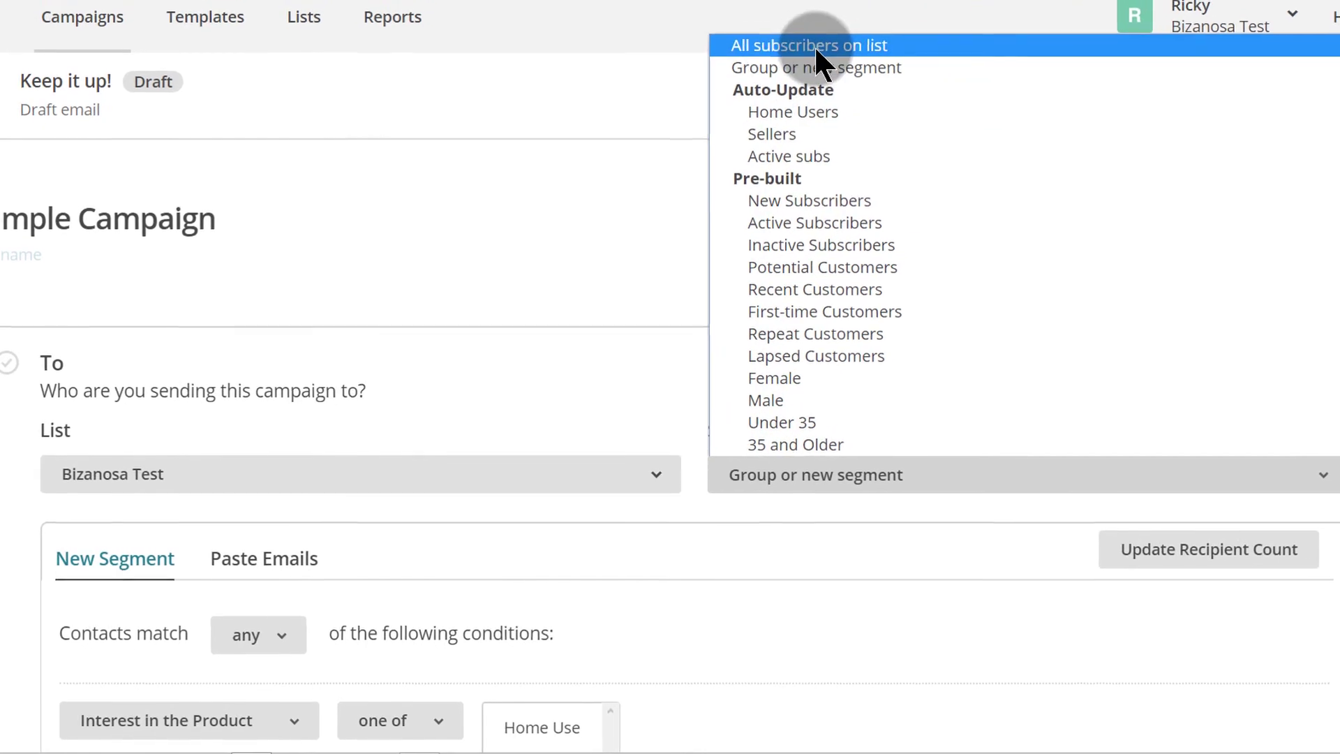
click(747, 61)
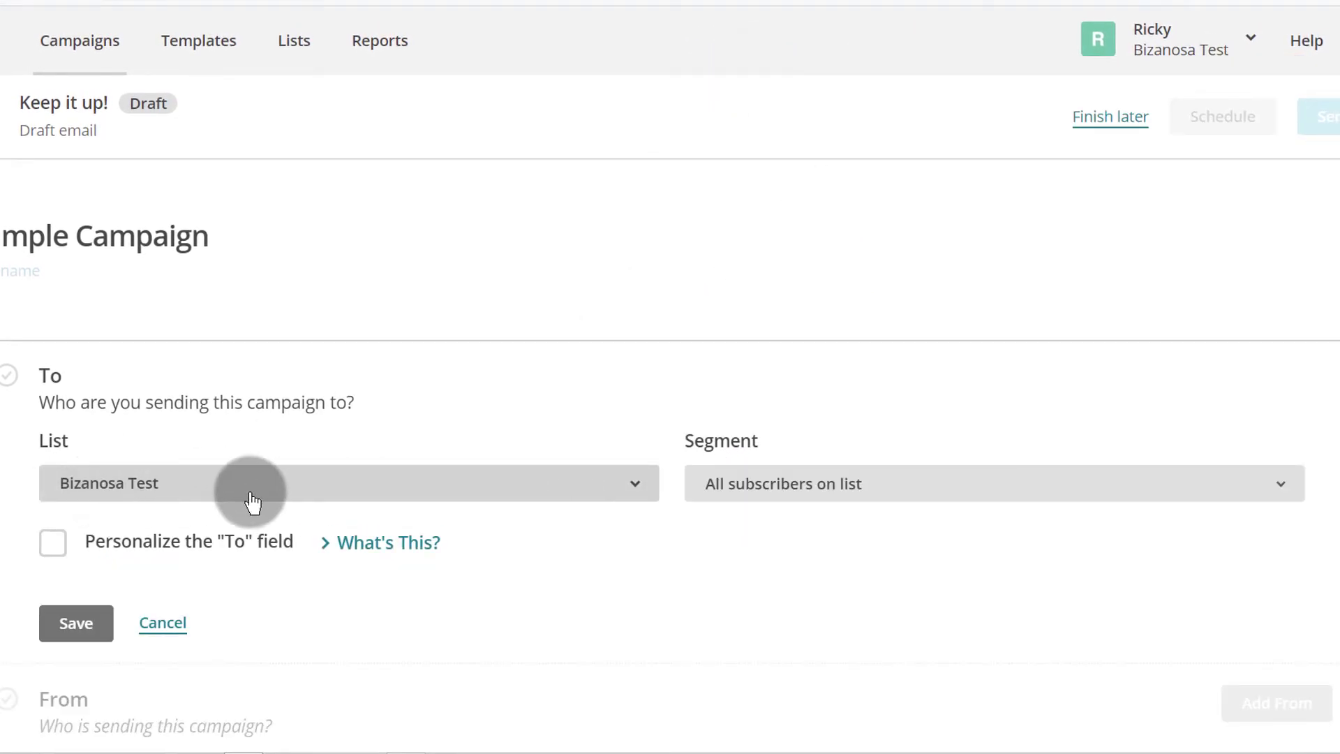
scroll(604, 404, down, 5)
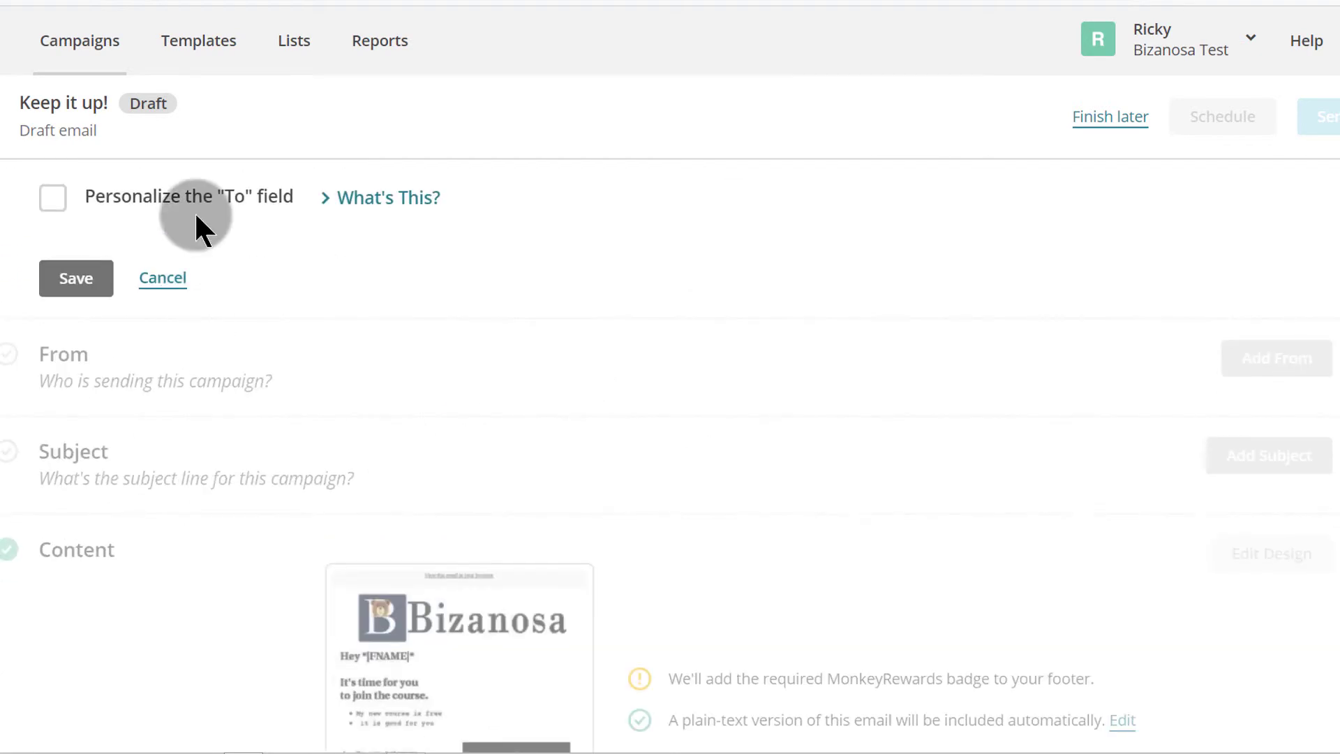
- Save the campaign's recipient settings with the "To" field left unpersonalized
click(85, 278)
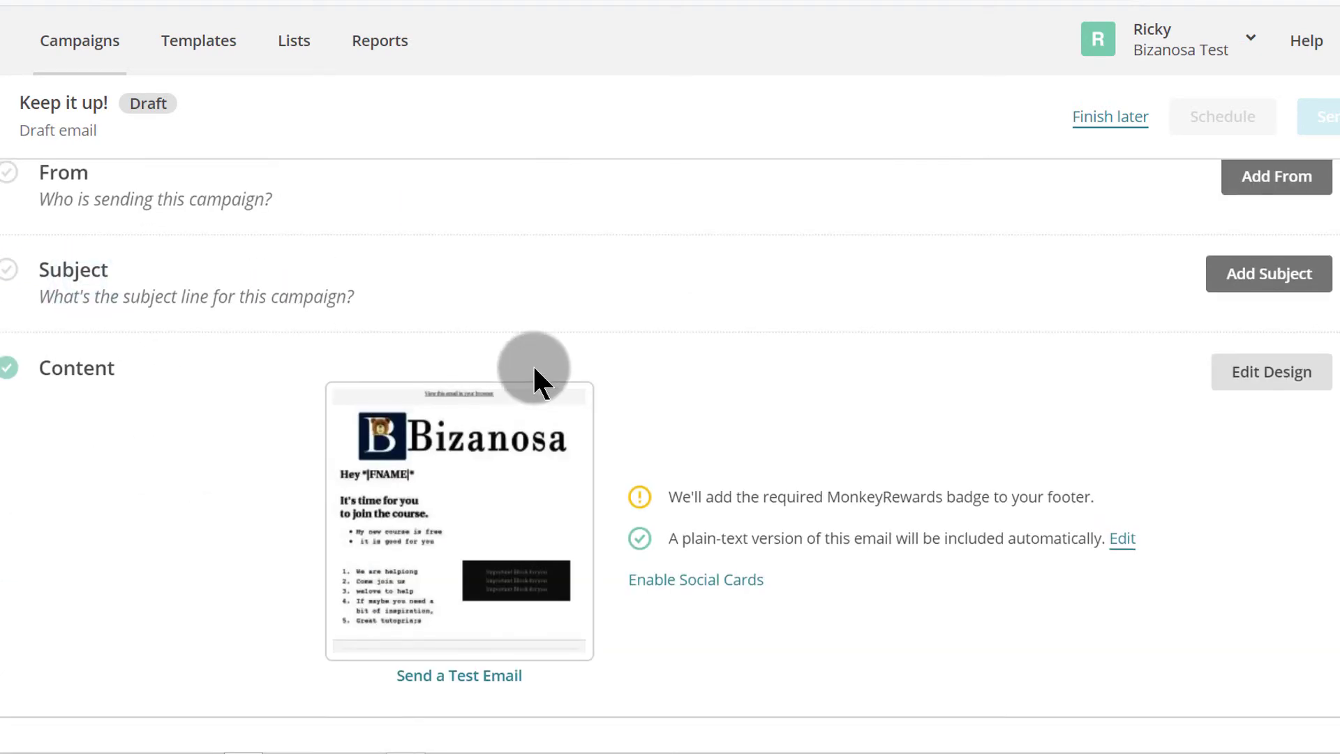
scroll(559, 412, up, 5)
scroll(629, 446, down, 3)
scroll(672, 457, up, 3)
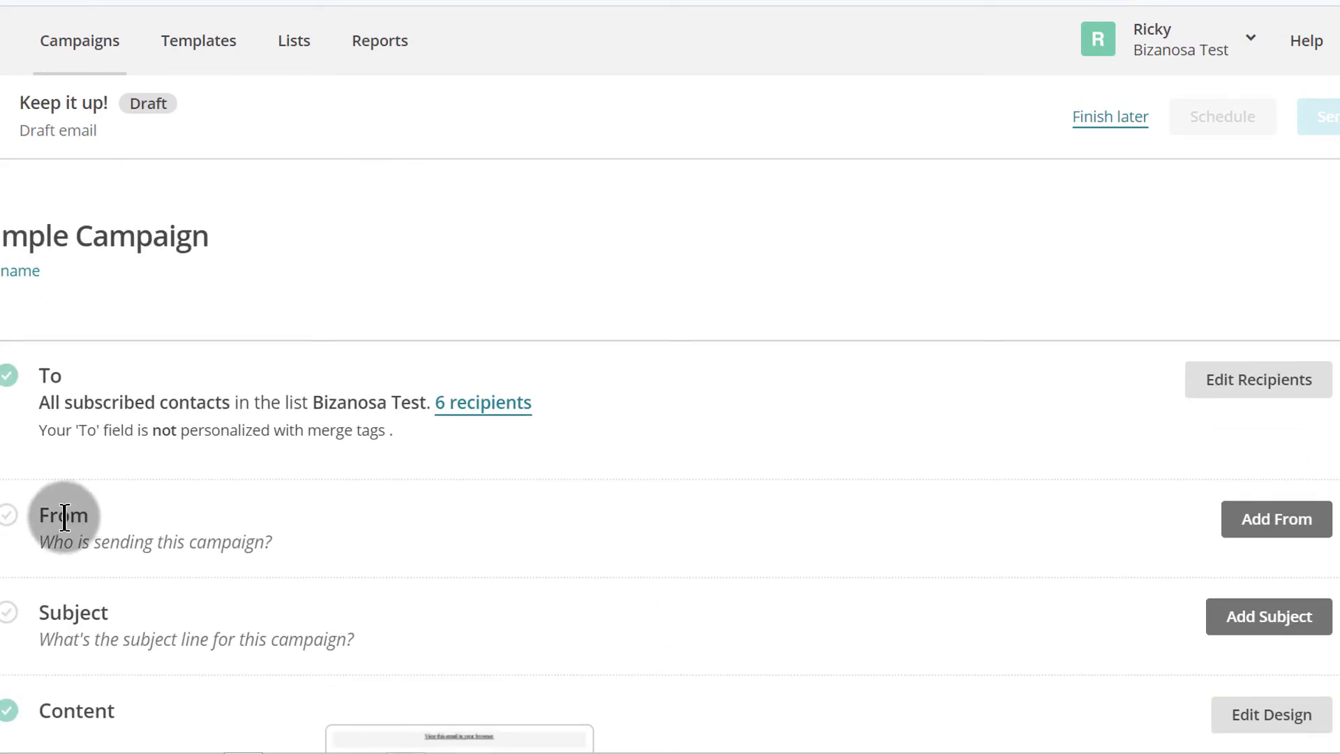
- Add the campaign's From details, keeping the prefilled sender name and email address, and save them
click(1294, 531)
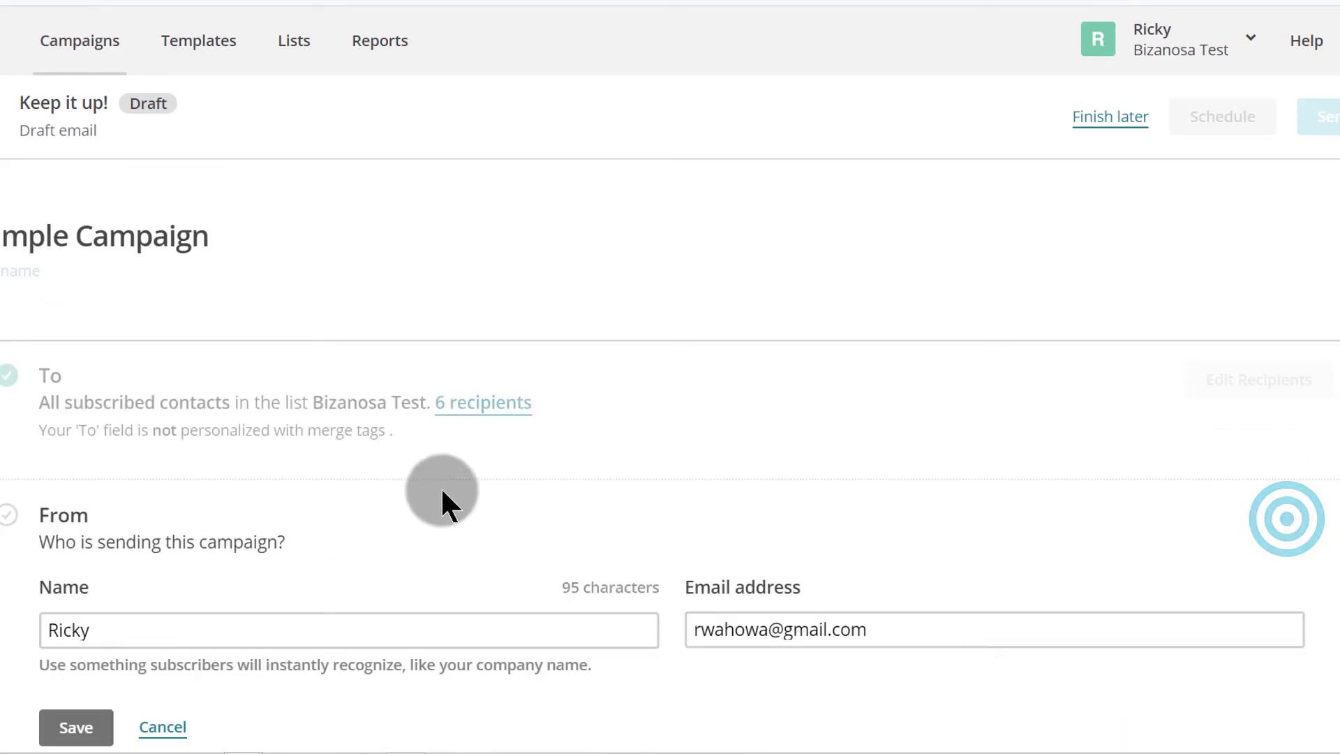
scroll(441, 500, down, 3)
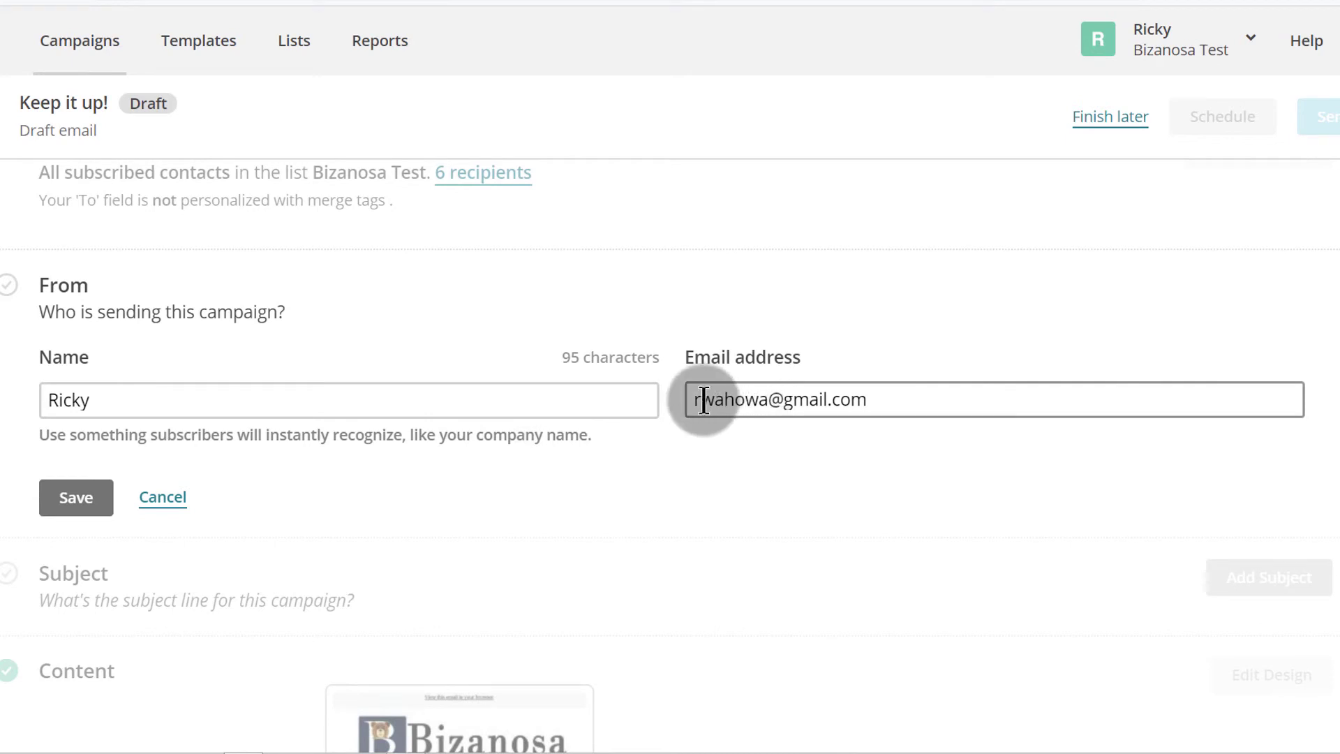
drag(693, 400, 879, 398)
click(68, 500)
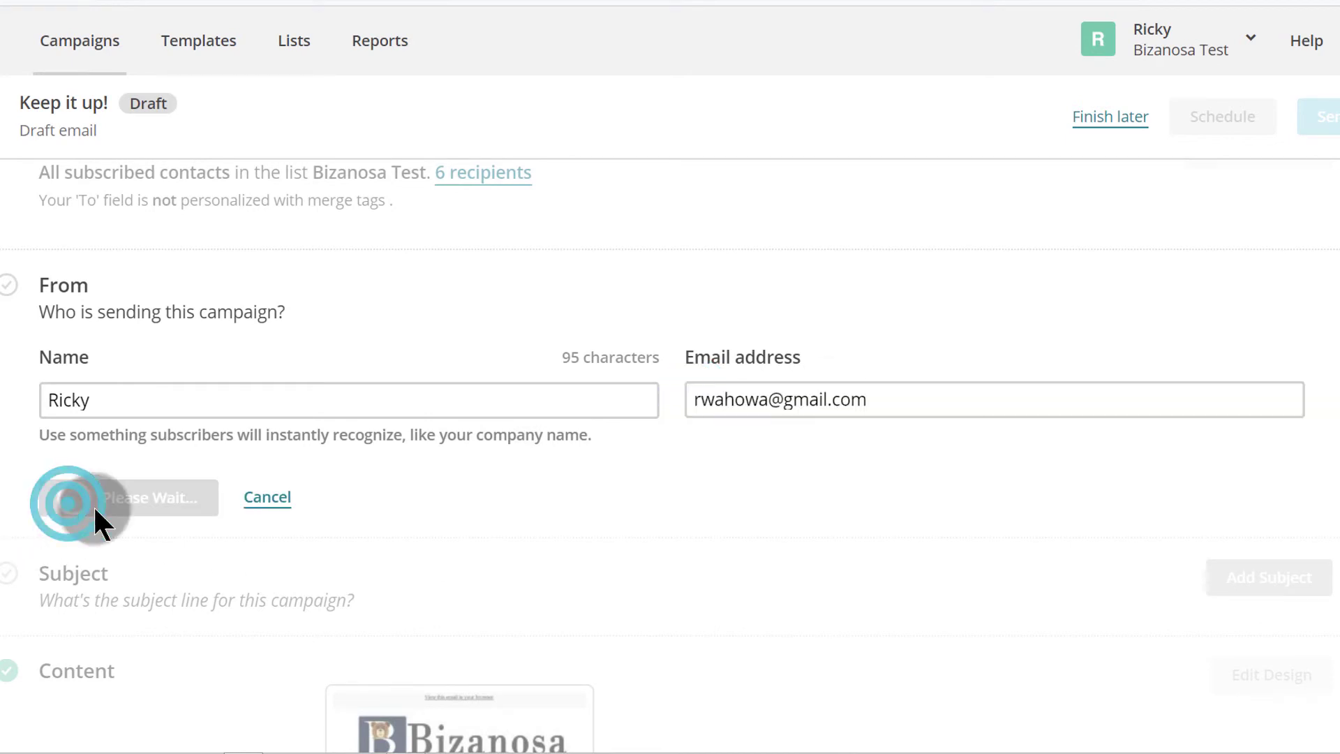
- Add the subject line "Welcome to my list" without preview text, and save it
scroll(767, 534, down, 2)
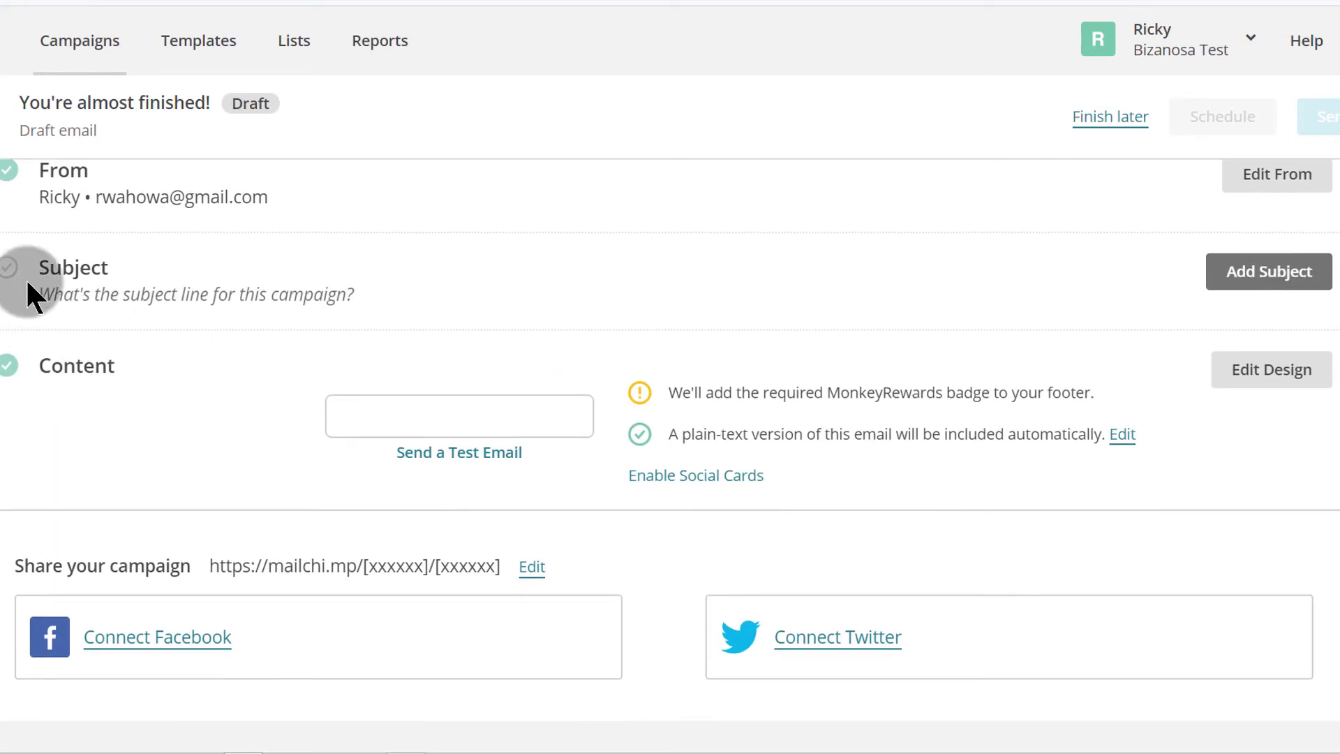
click(1247, 285)
click(170, 384)
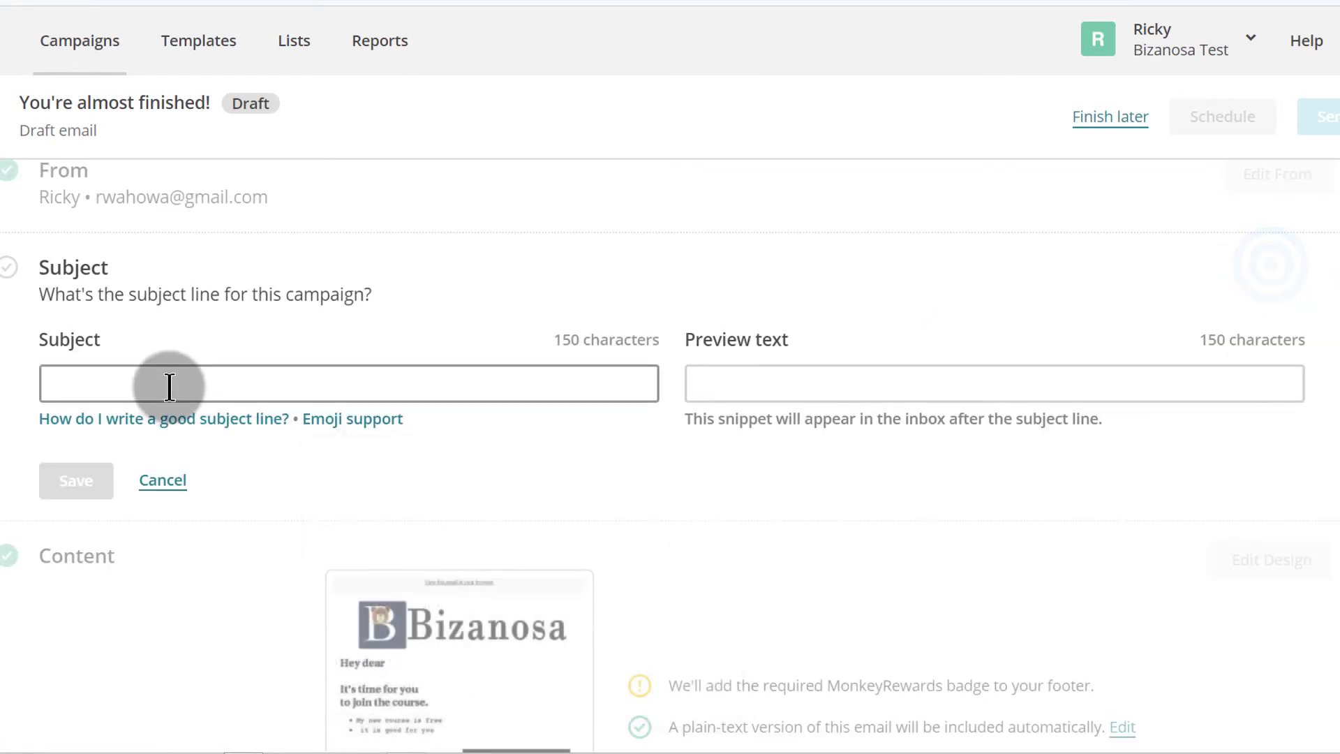
text(Welcom)
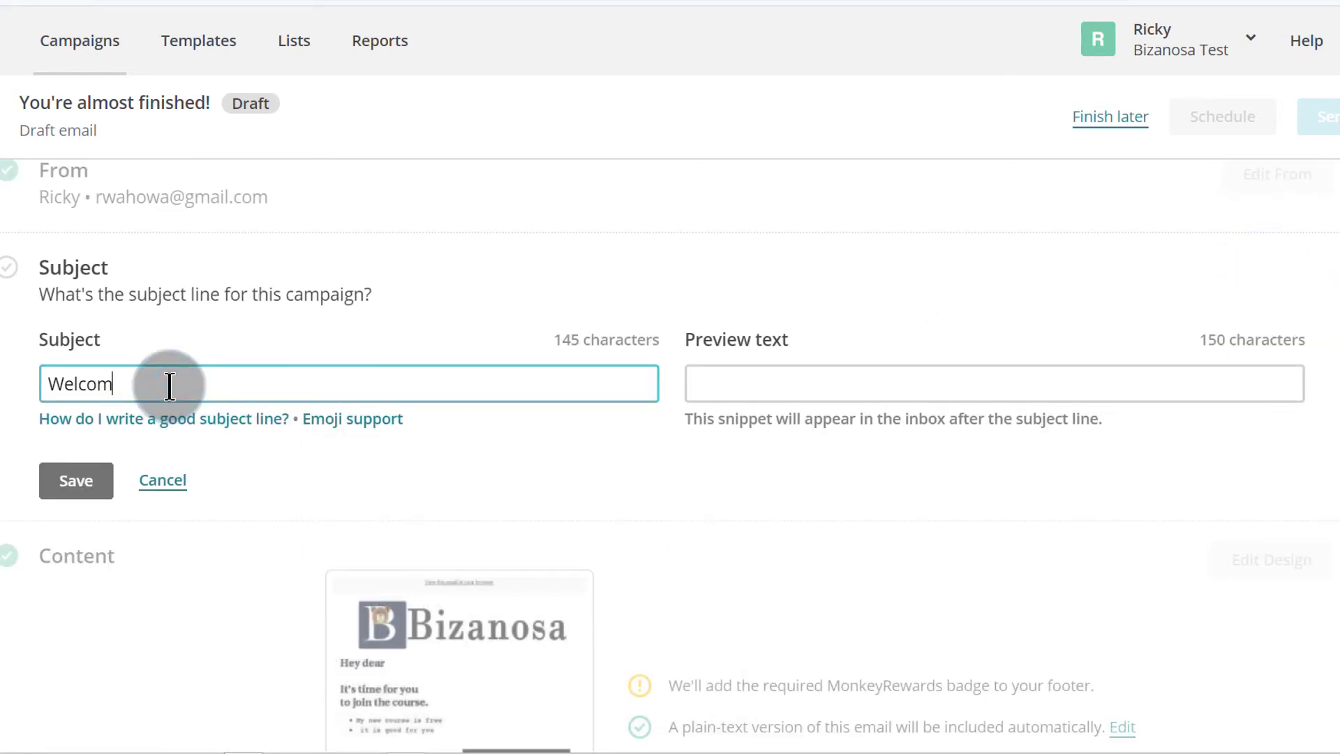
text(e to my list)
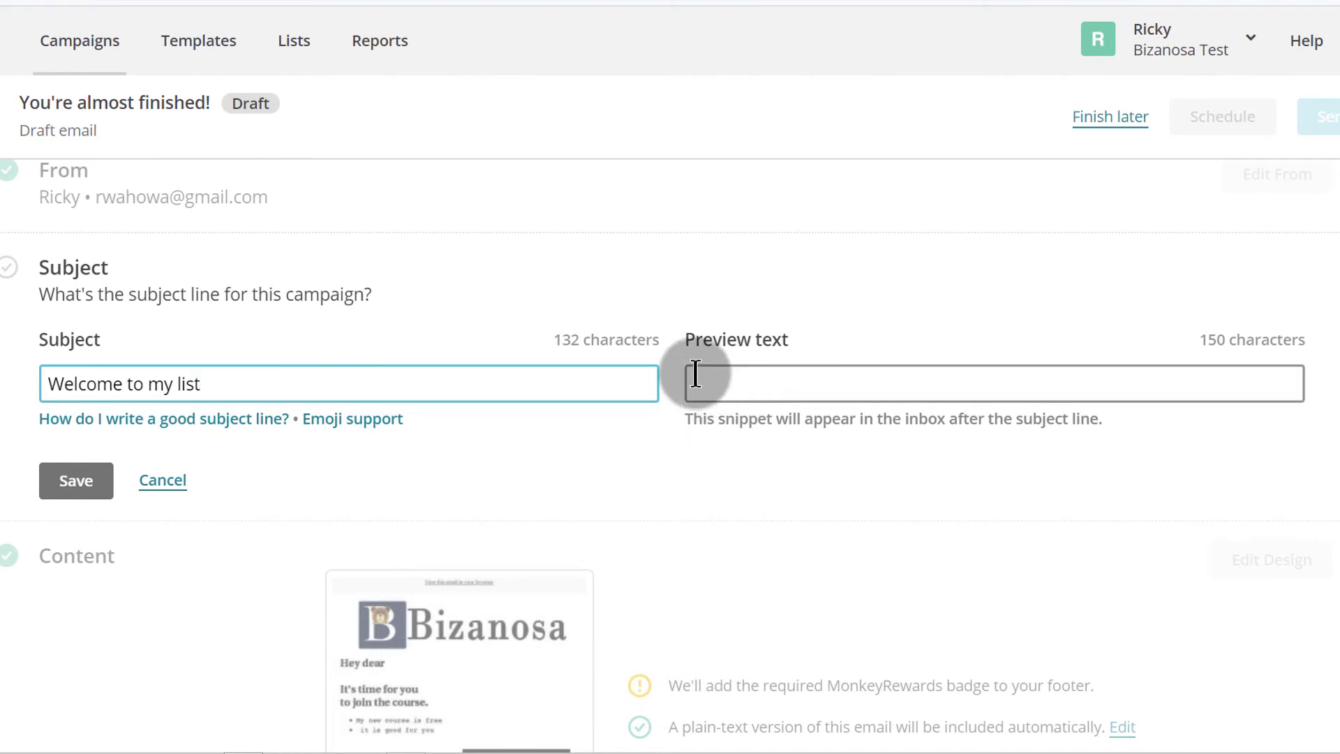
click(91, 493)
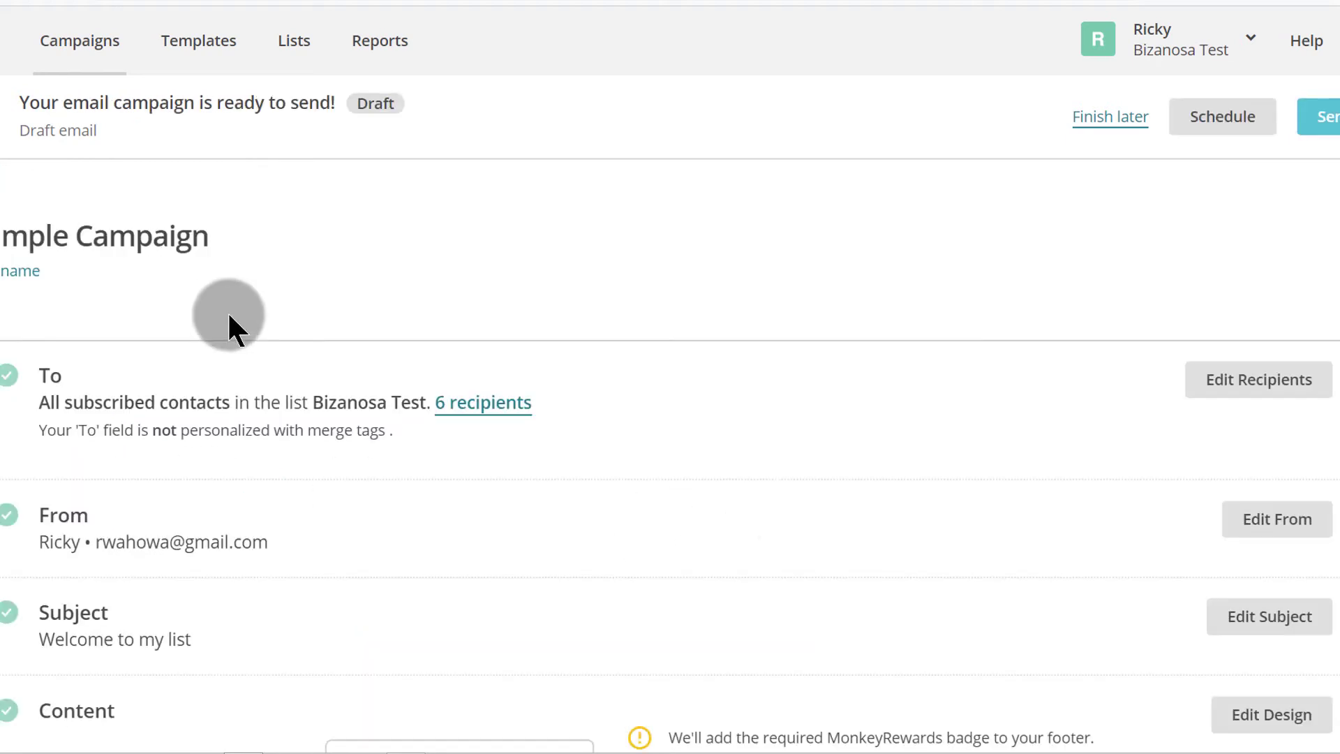
- Review the campaign's content, sharing and tracking settings, and send it immediately to the Bizanosa Test list
scroll(541, 504, down, 5)
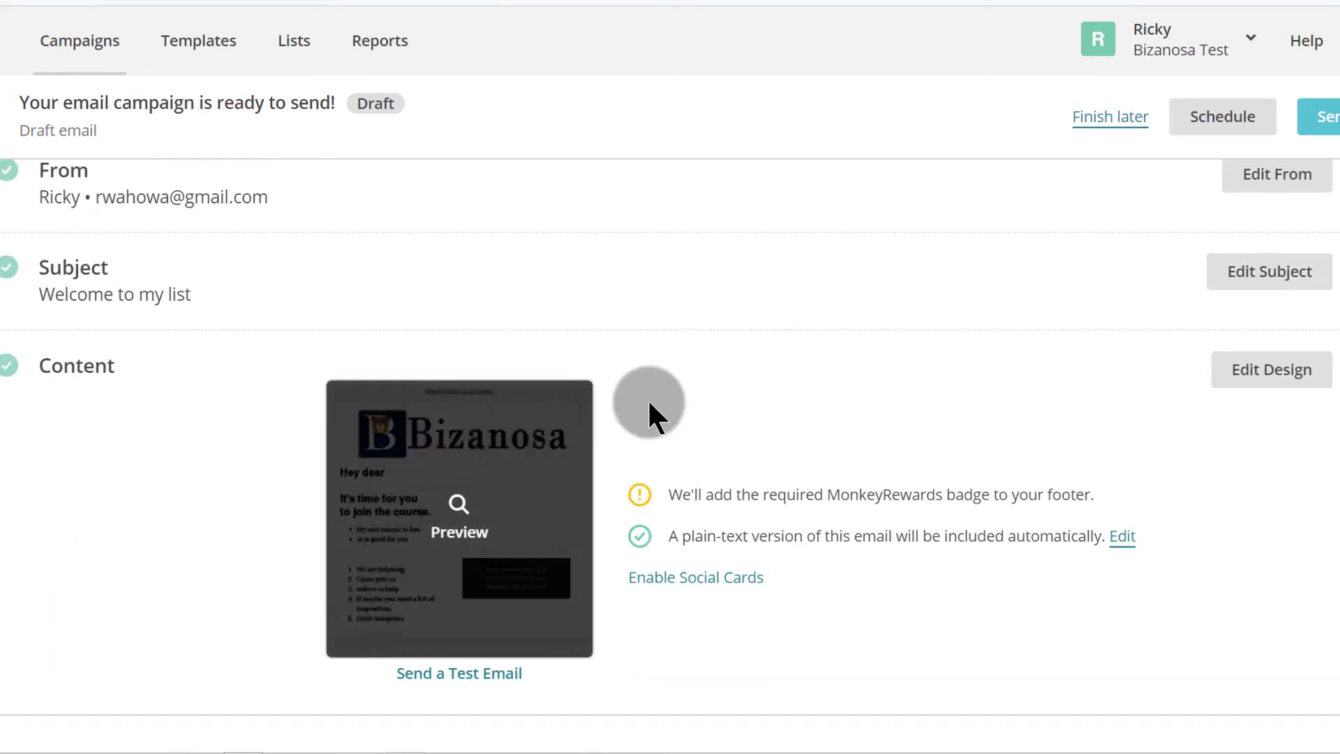
scroll(871, 482, down, 1)
scroll(871, 482, down, 5)
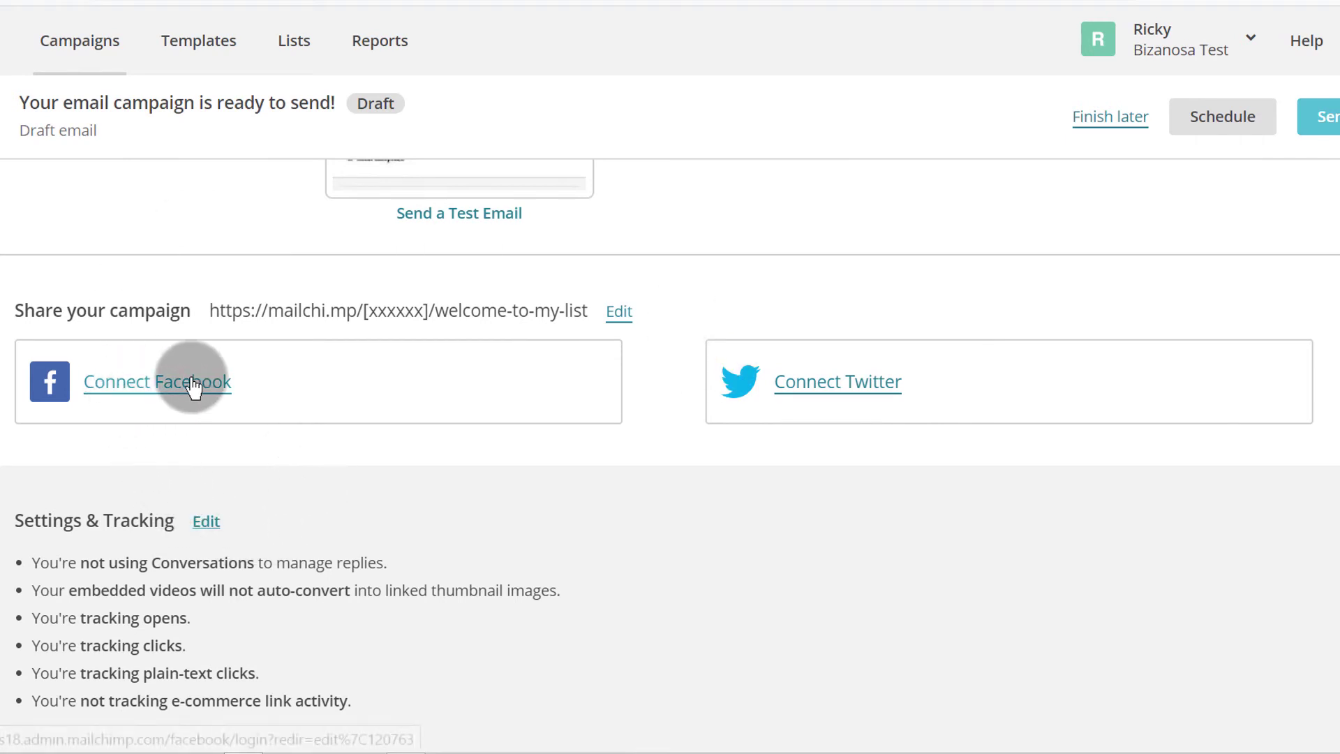
scroll(405, 450, down, 5)
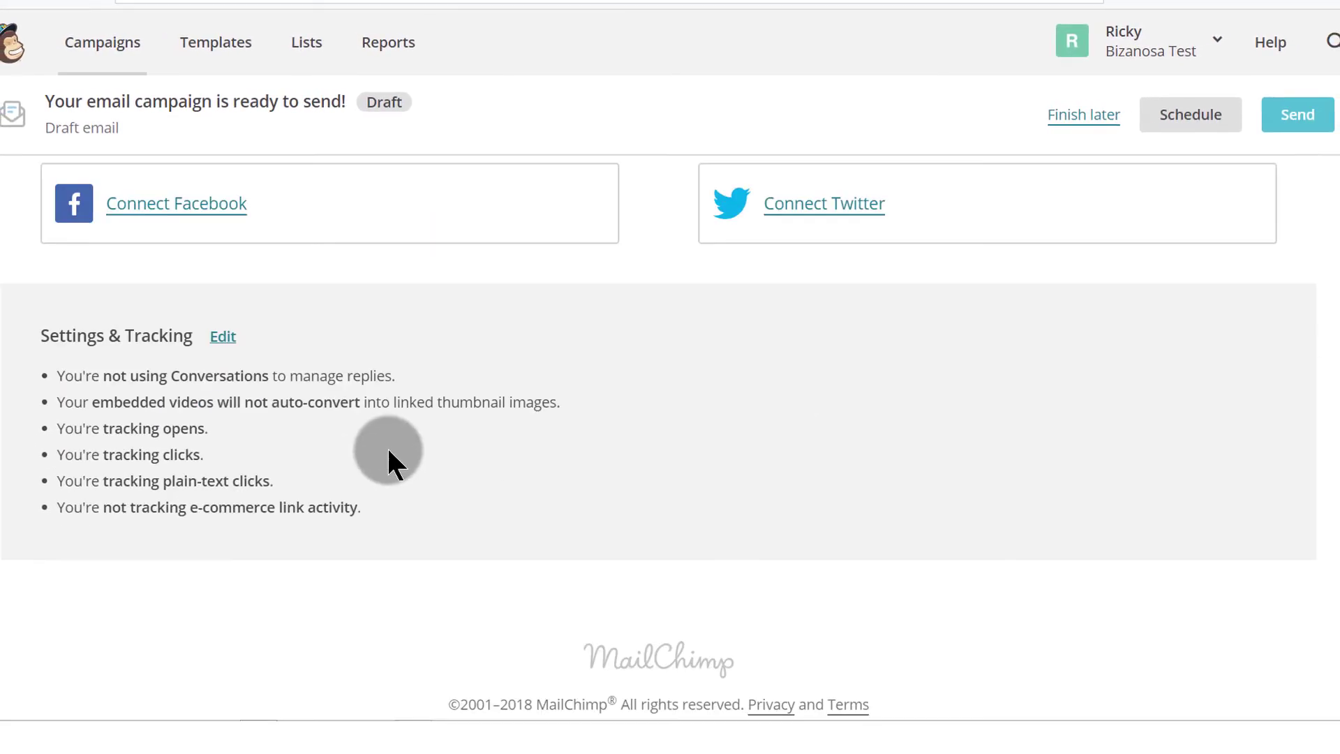
scroll(794, 579, up, 15)
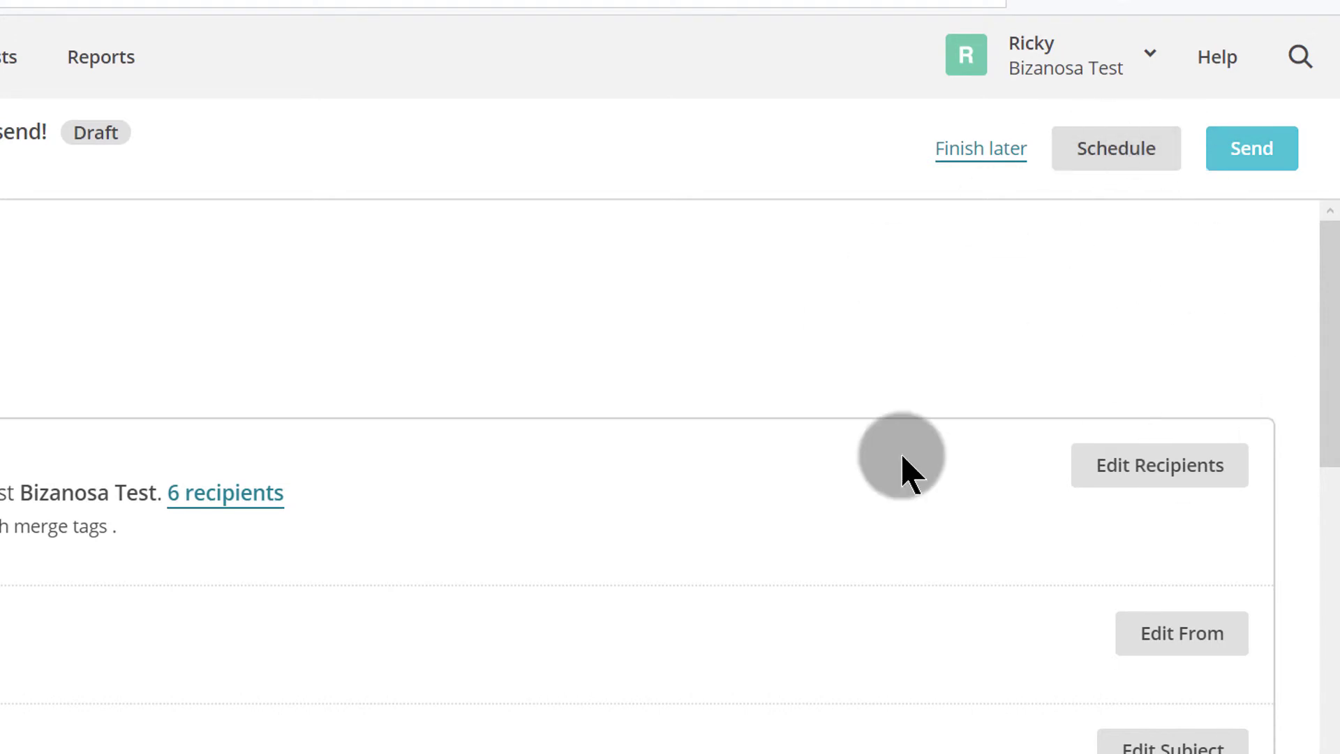
click(1256, 151)
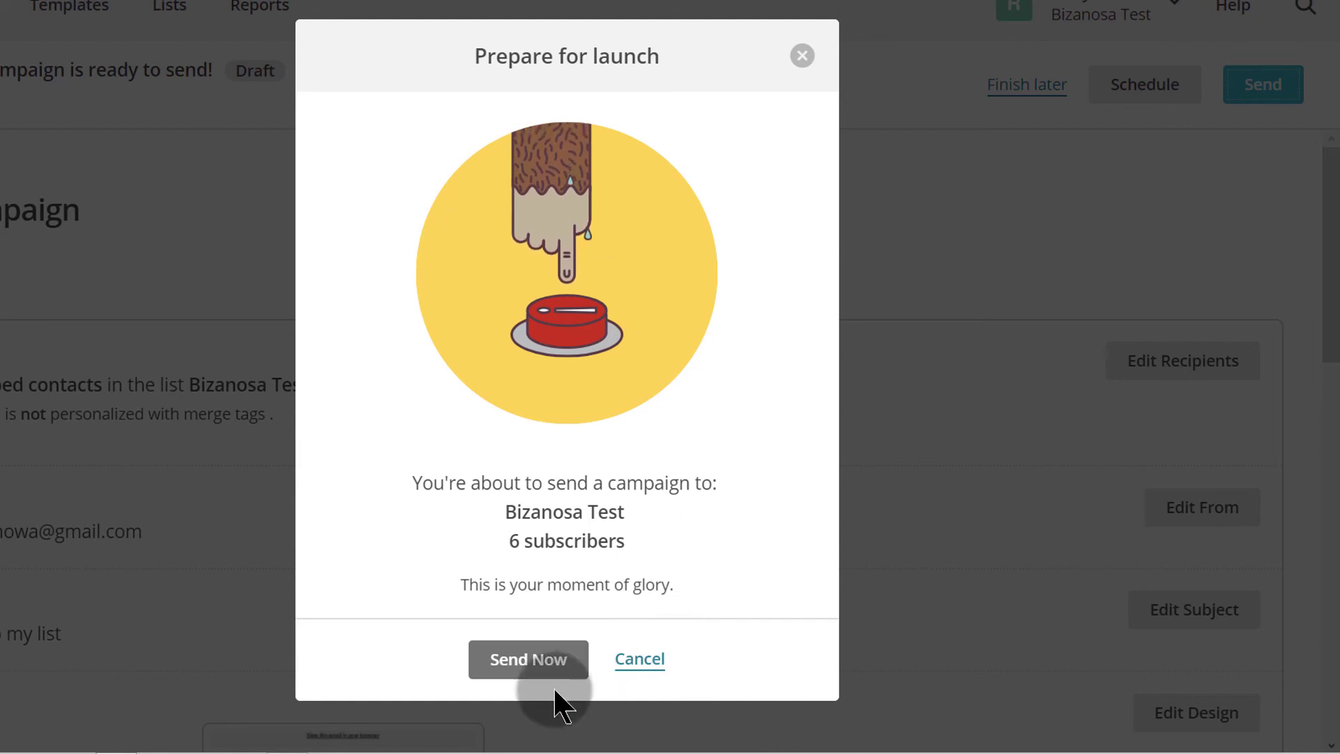
click(544, 660)
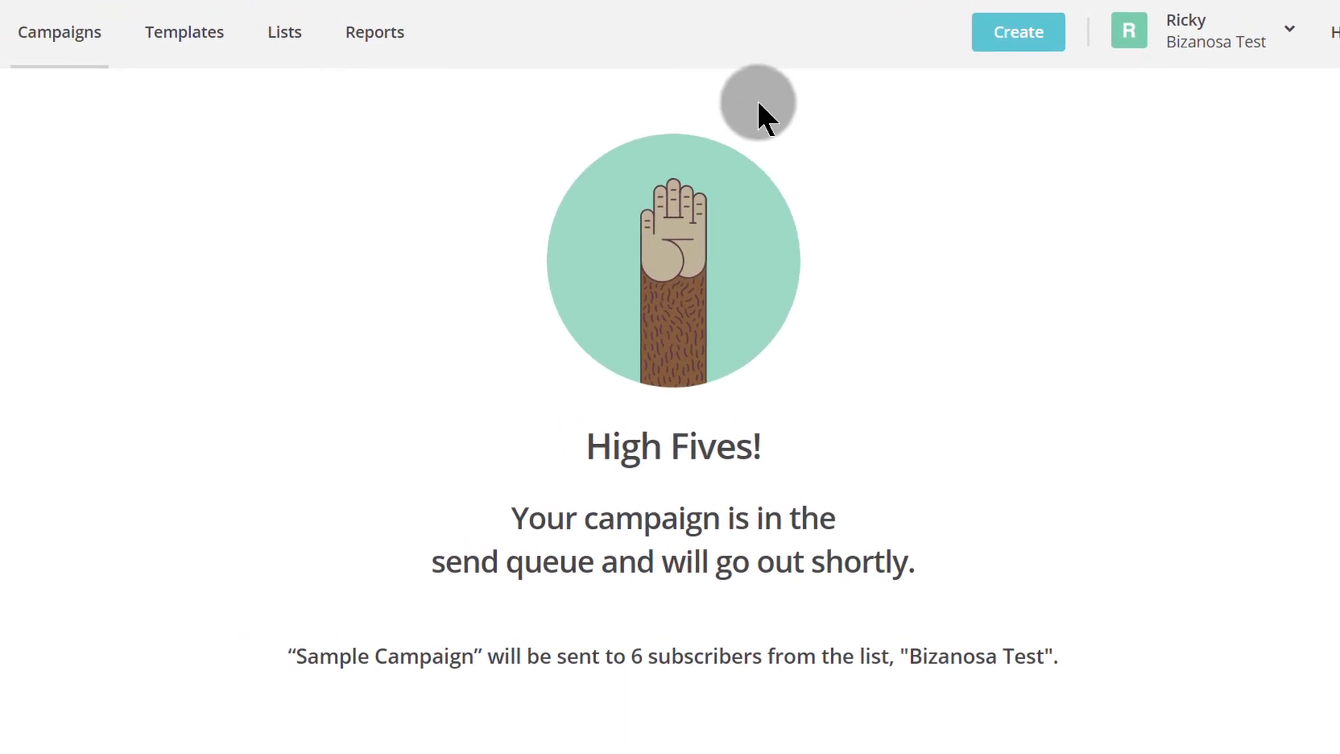
- Open the campaigns overview to check Sample Campaign, and look at the campaign types suggested by the search
click(102, 42)
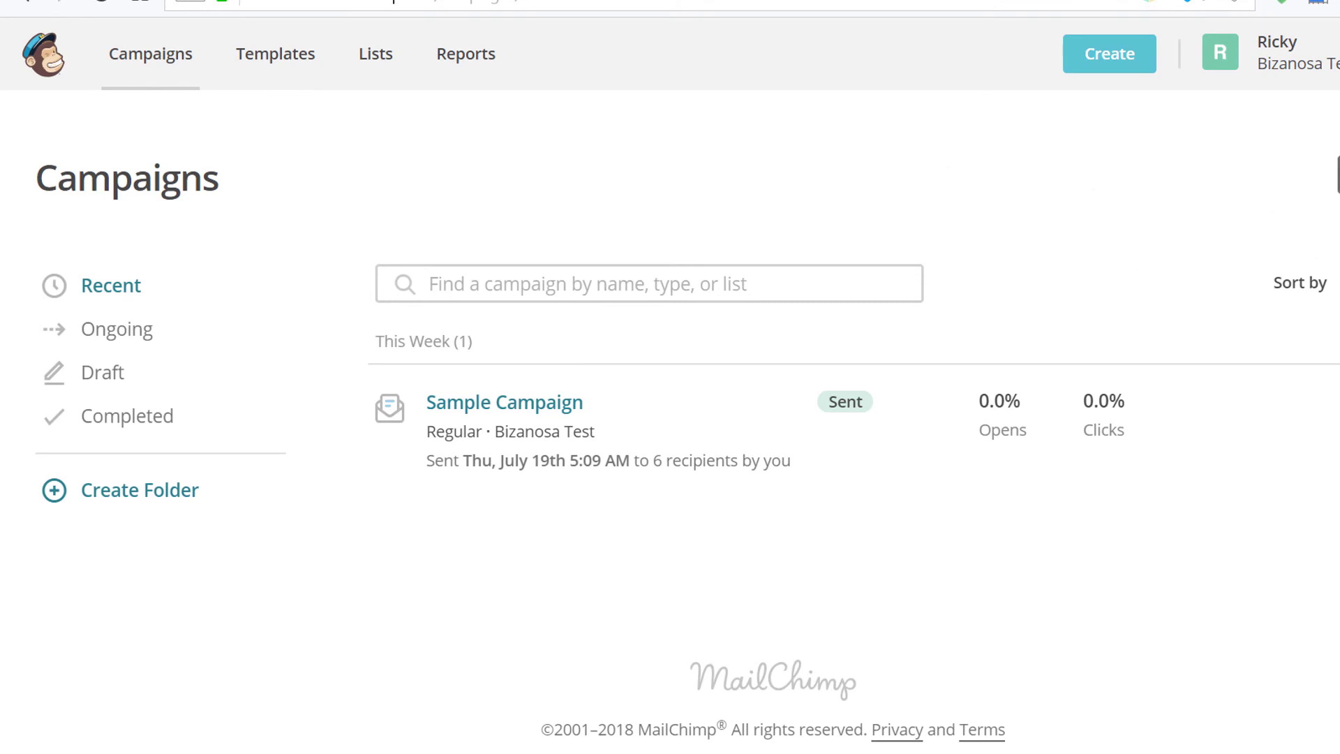
click(749, 278)
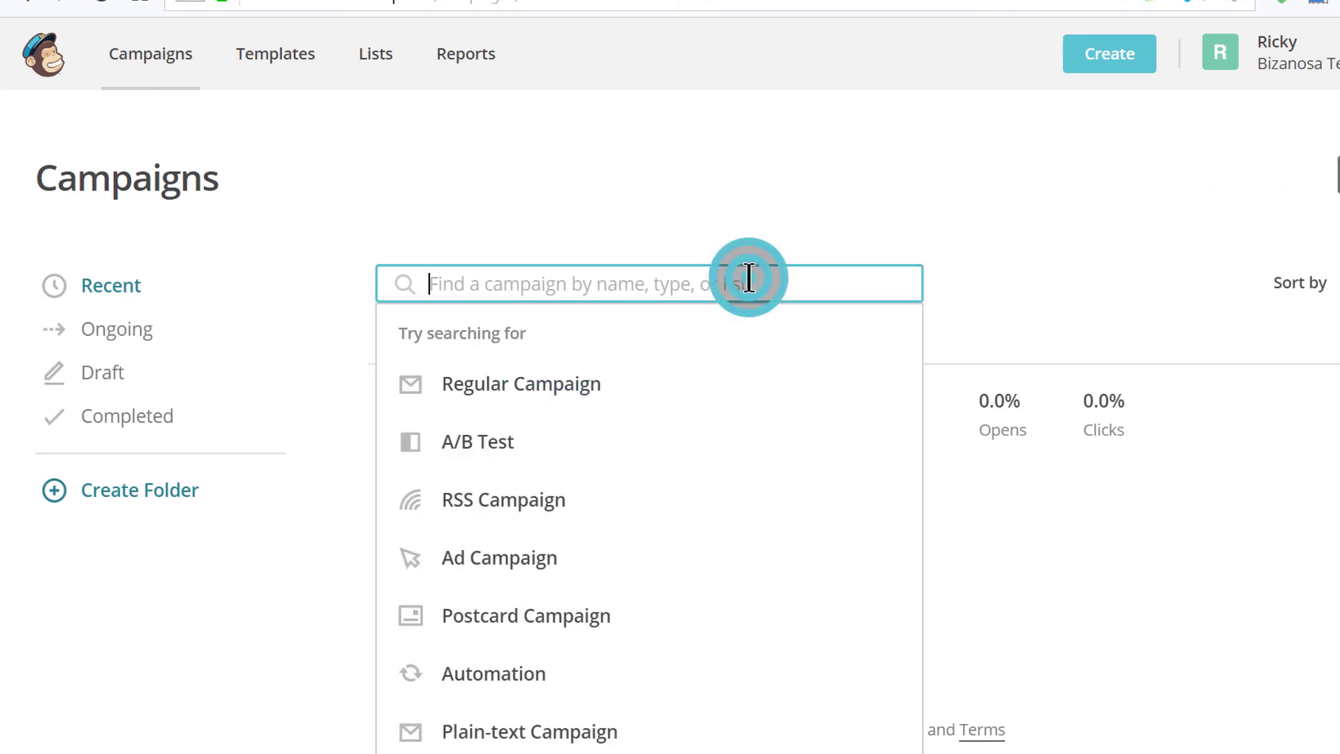
click(801, 149)
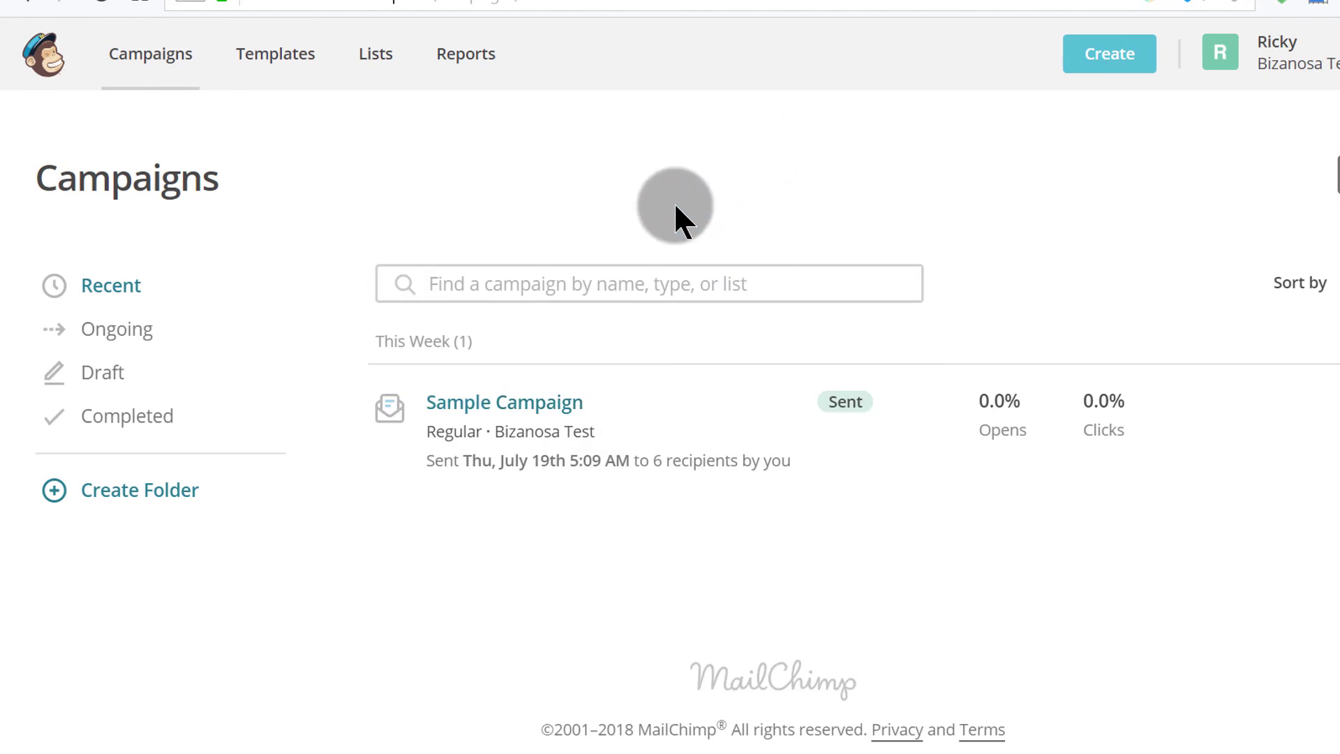